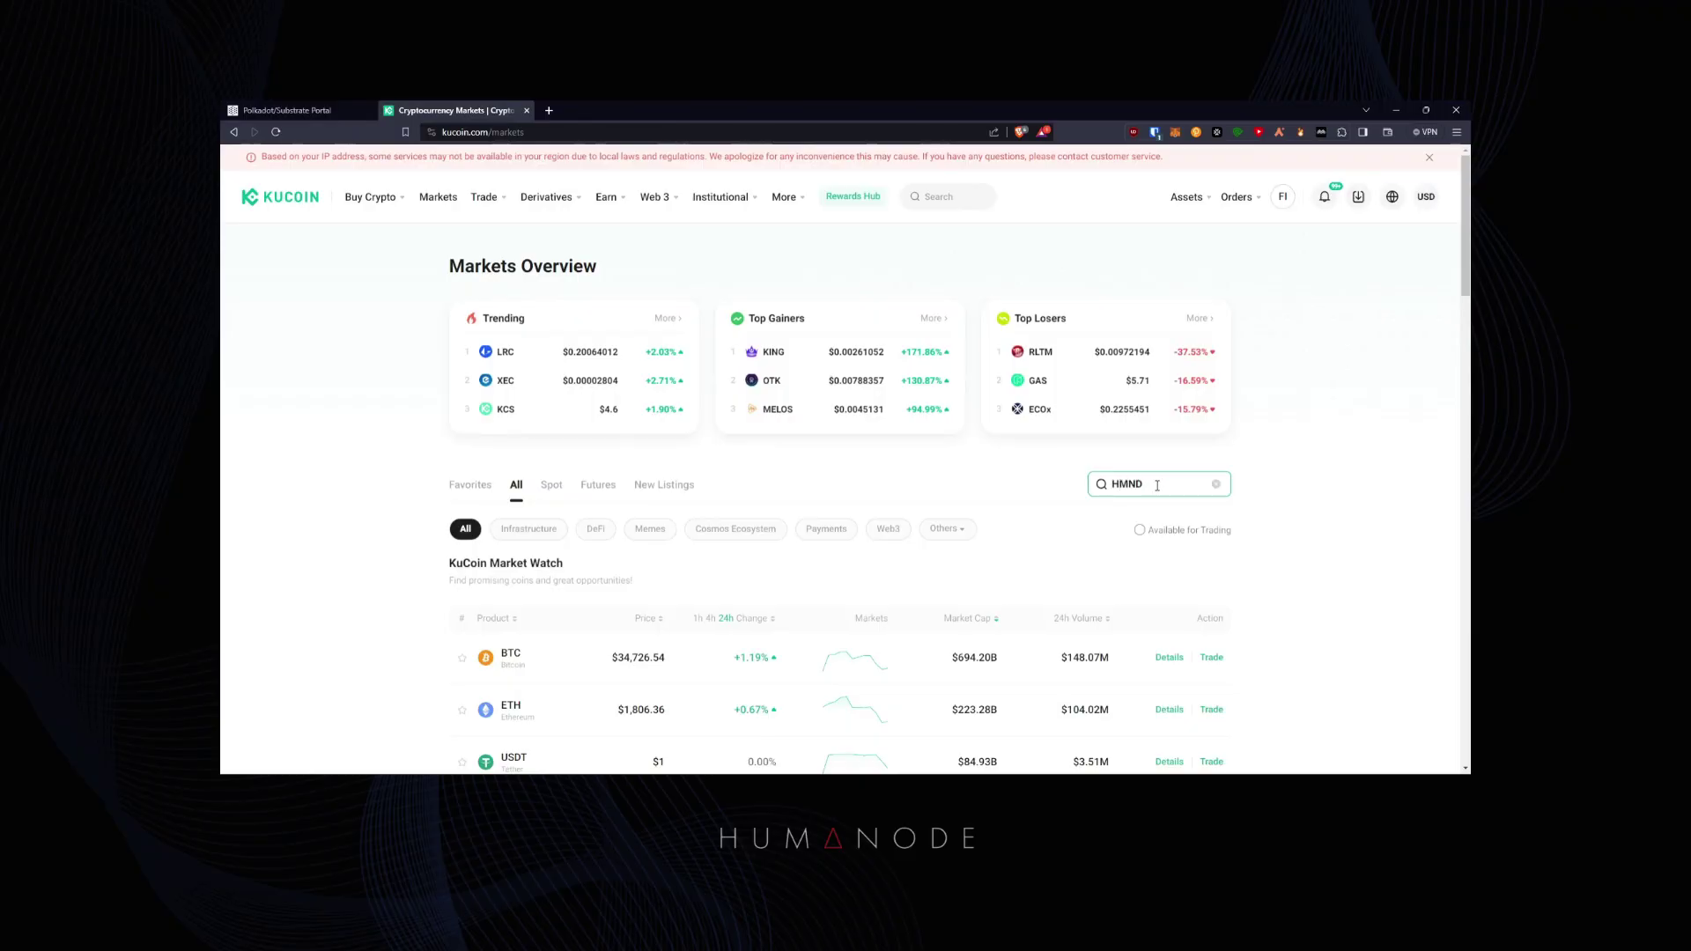
- Market-buy HMND on the HMND/USDT spot page, leaving about 4,167.68 HMND available
click(511, 653)
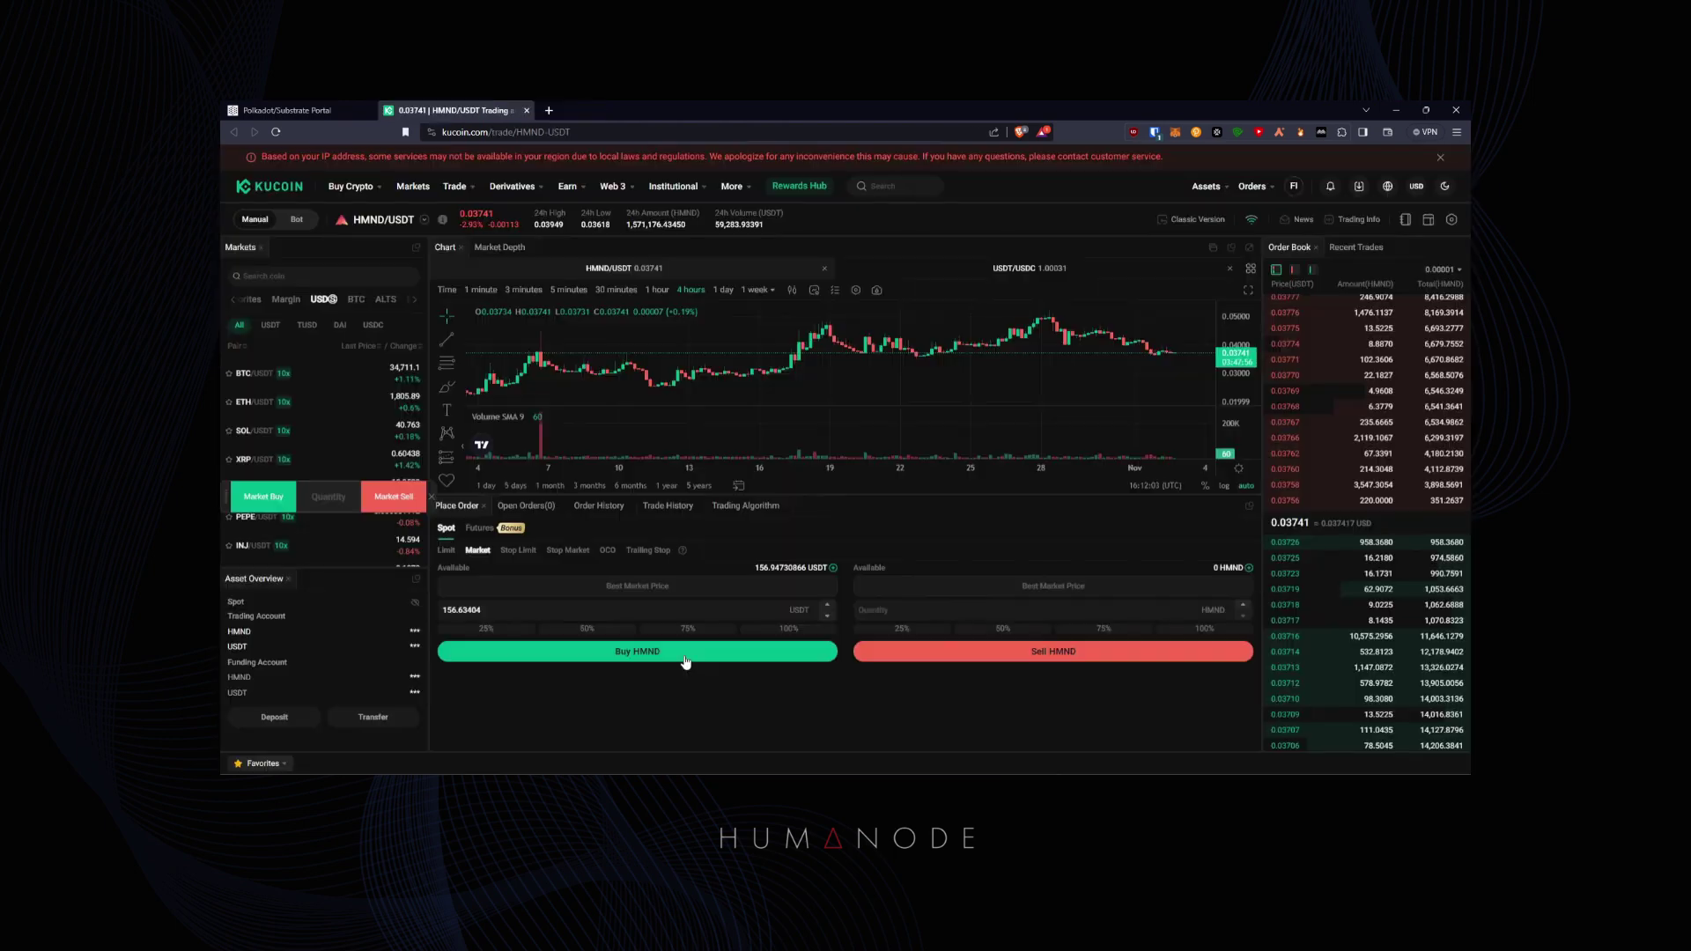
click(684, 657)
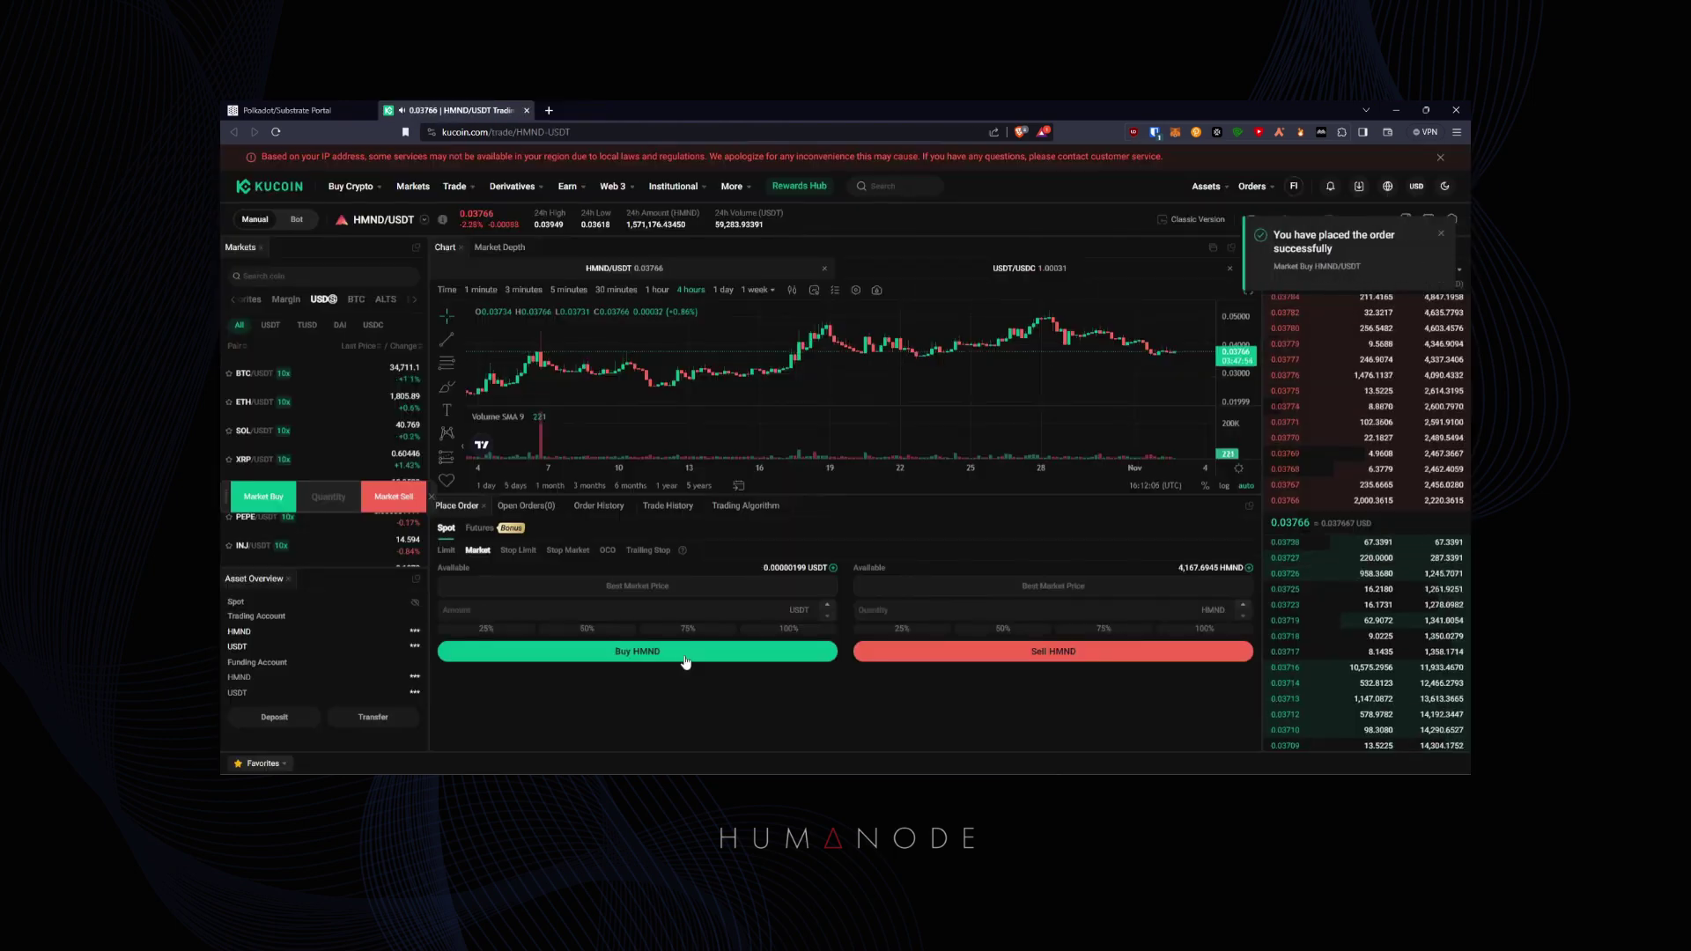
- Transfer the full 4,167.6945 HMND from Trading to Funding account and view Funding balances
mouse_move(1211, 190)
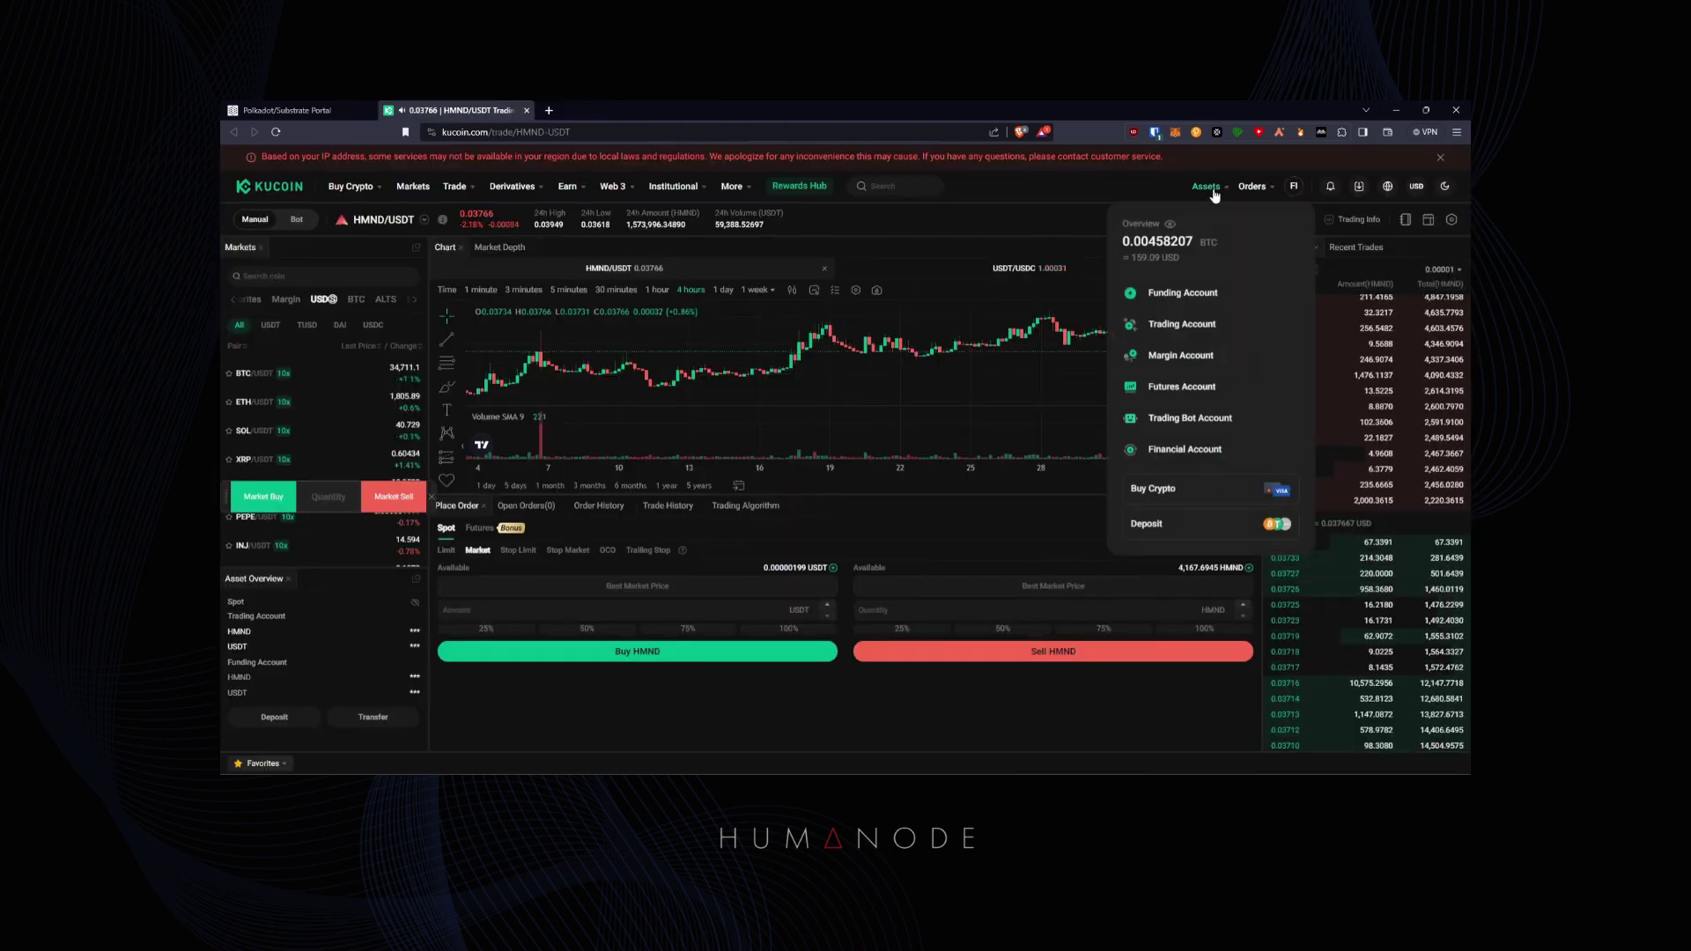
click(1187, 324)
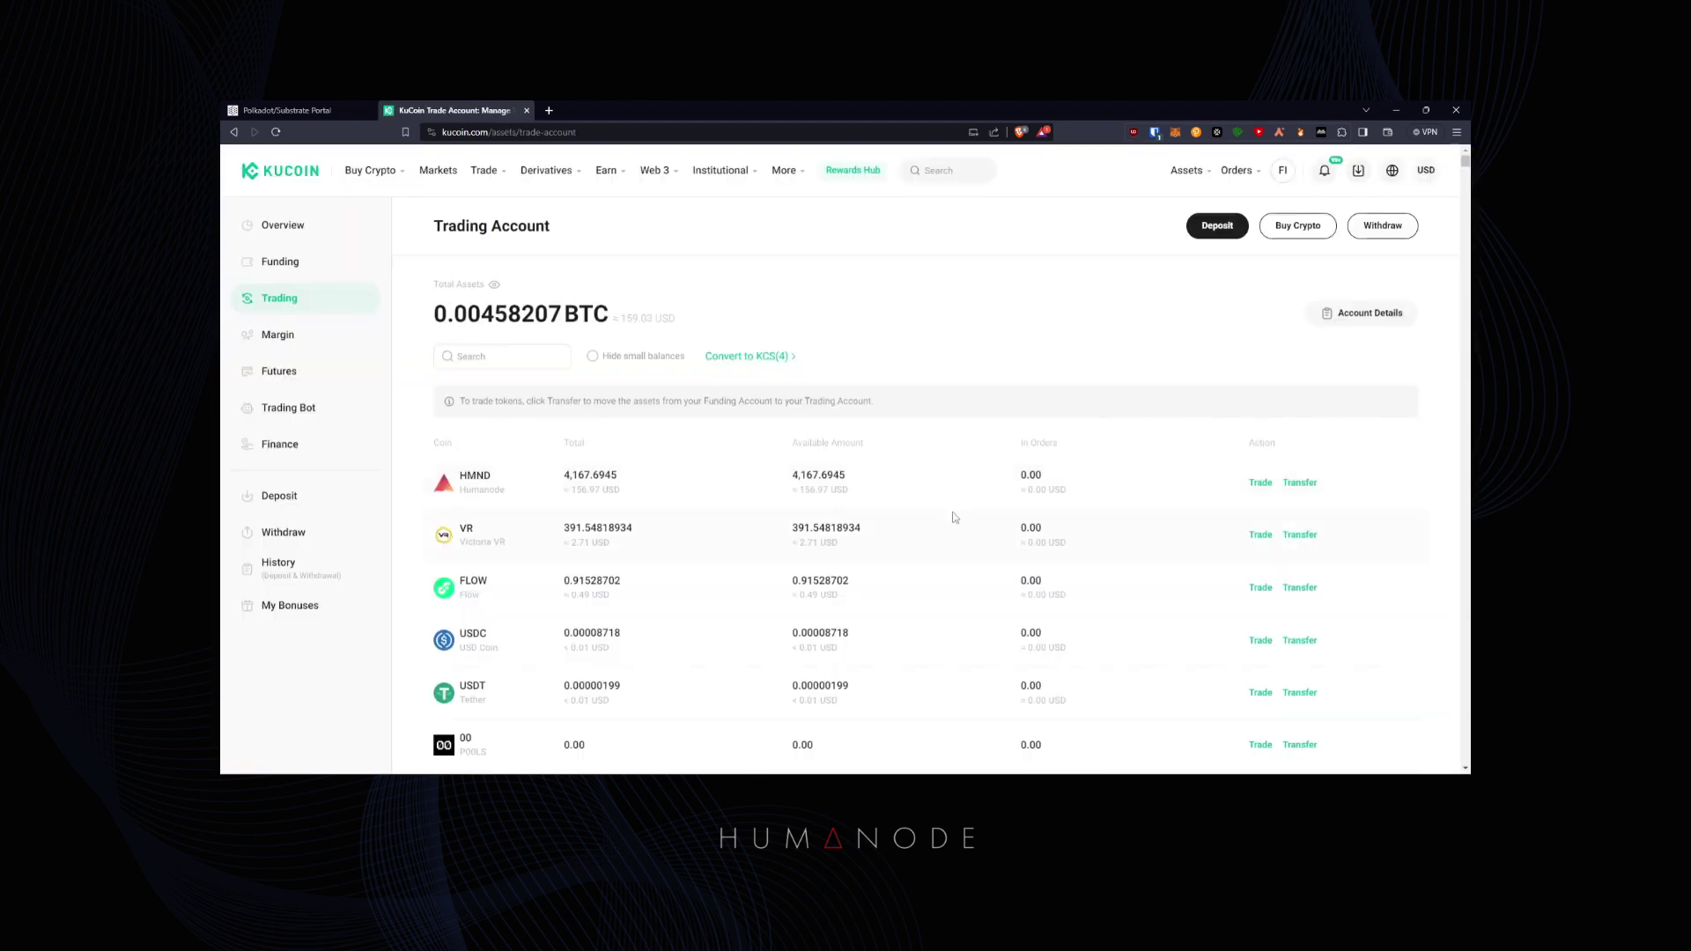
click(1298, 484)
click(965, 384)
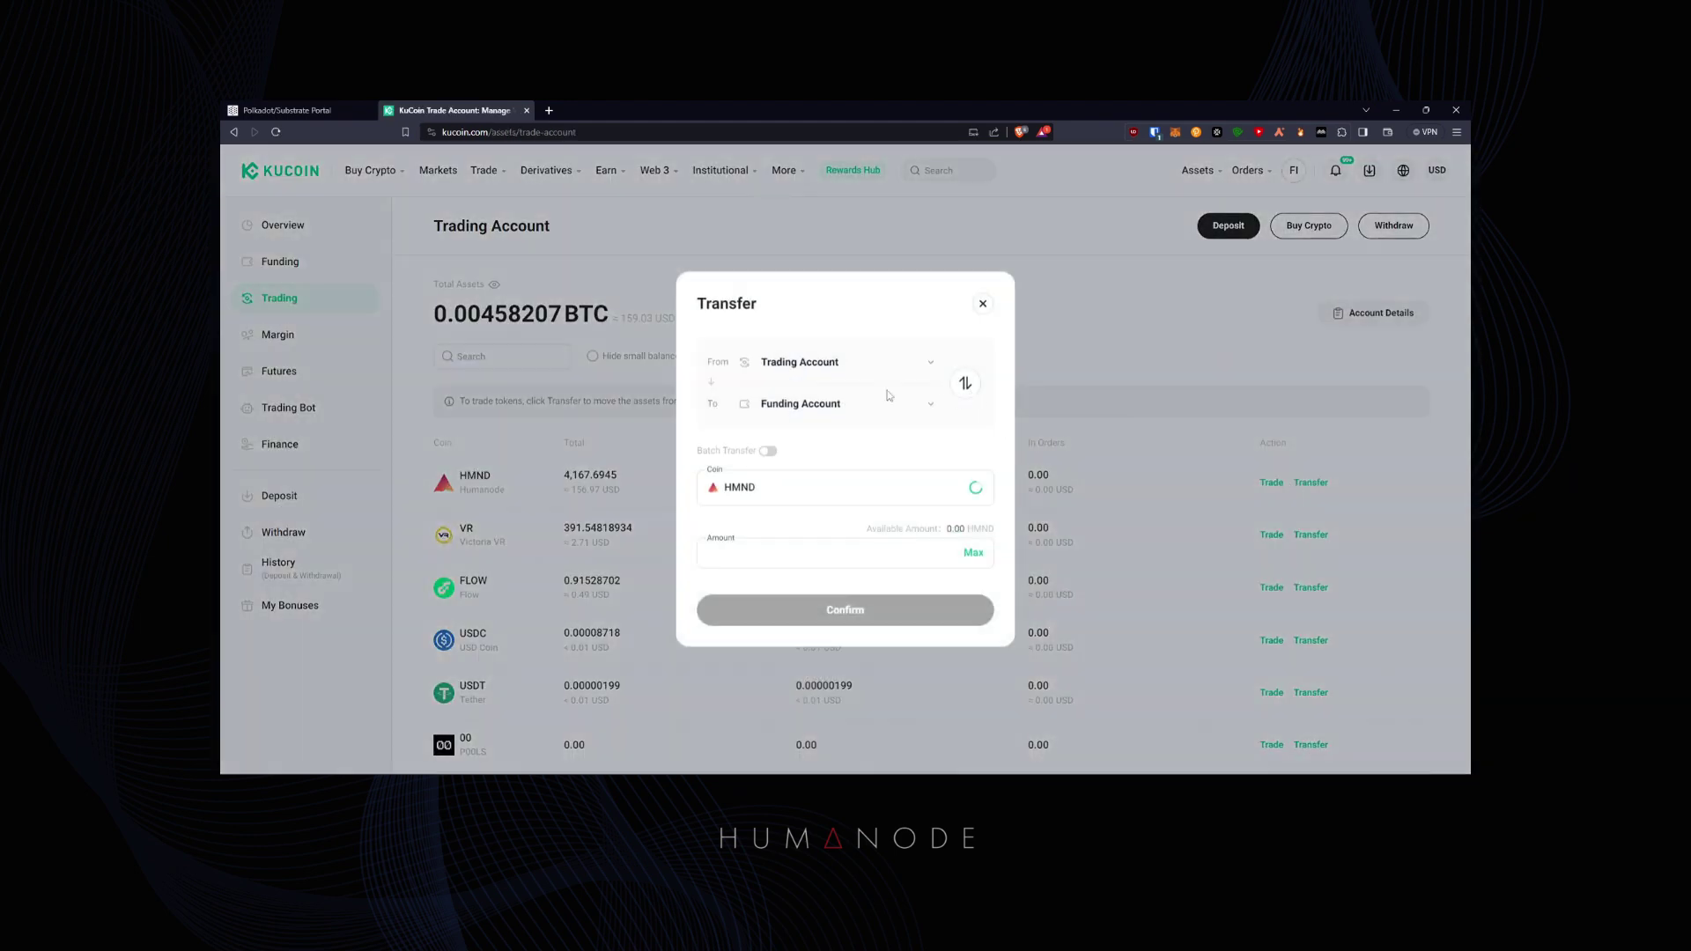
click(973, 554)
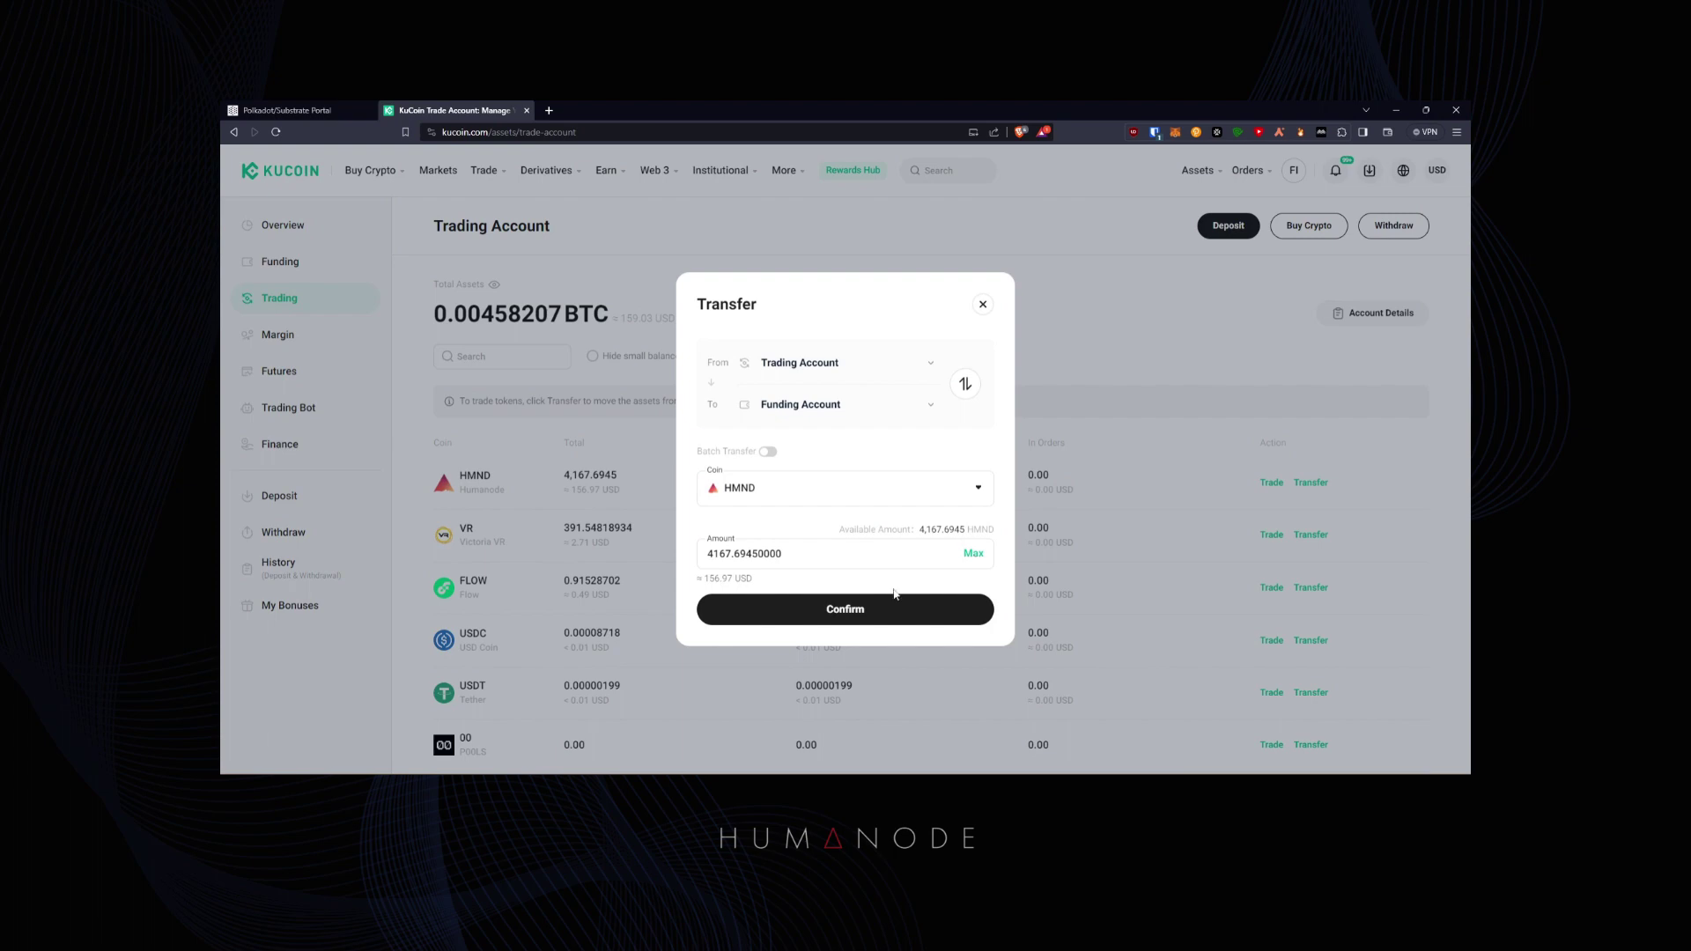
click(873, 611)
click(291, 262)
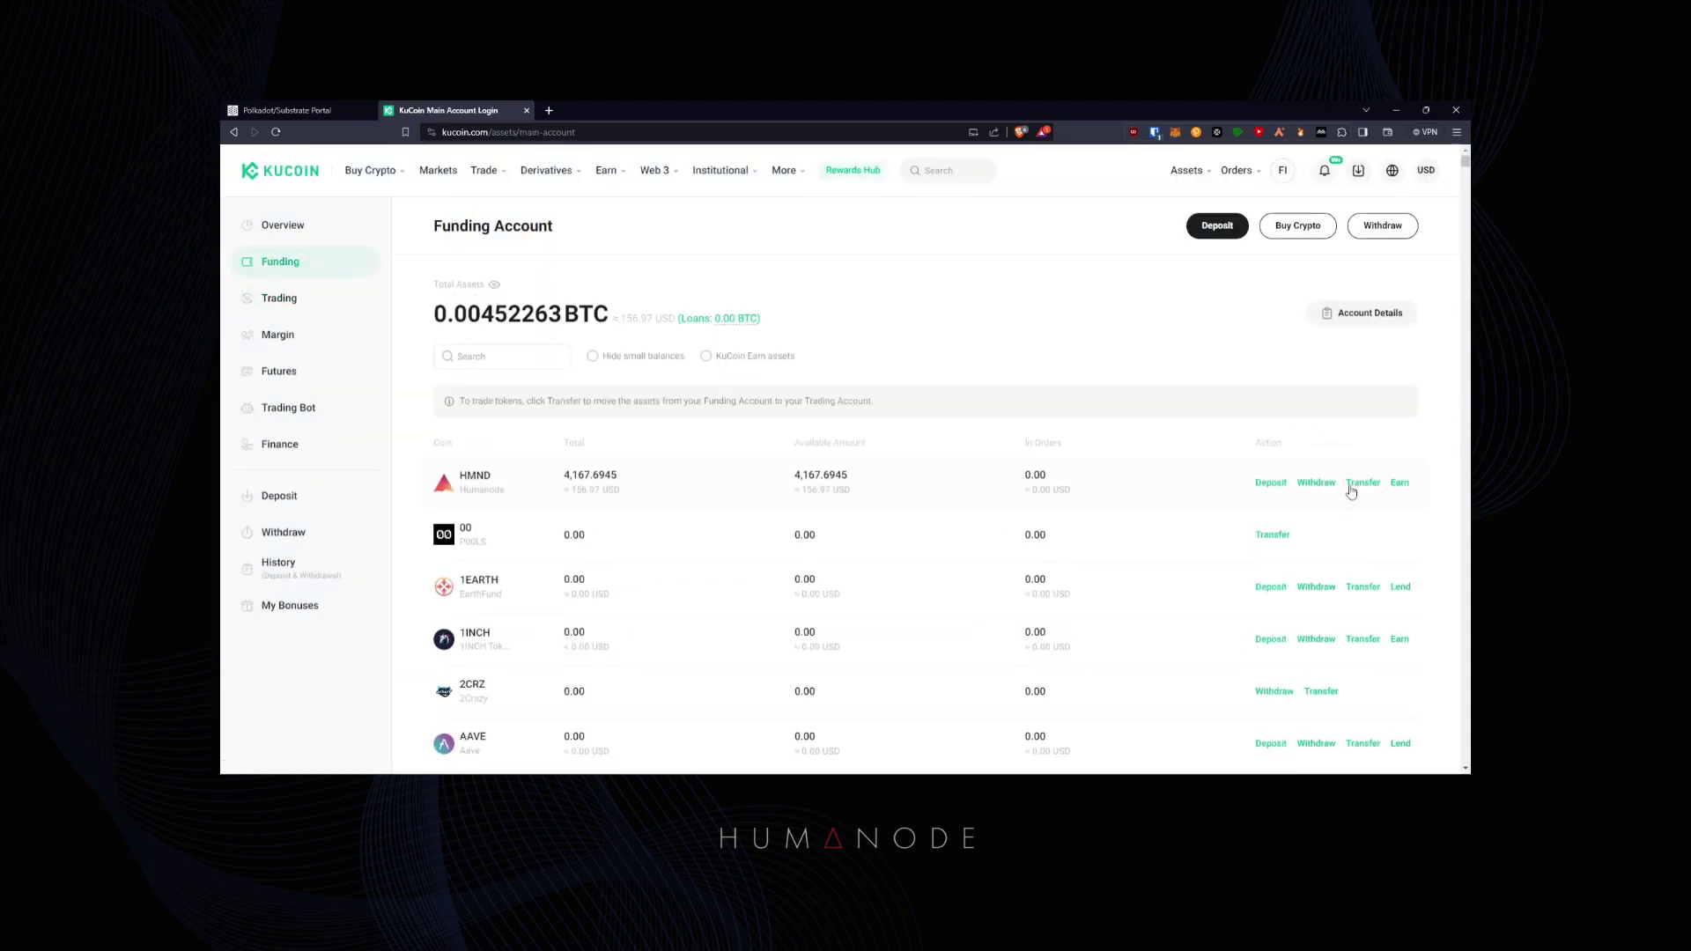
- Fill the HMND withdrawal with the pasted wallet address, HMND network and entire balance
click(1316, 483)
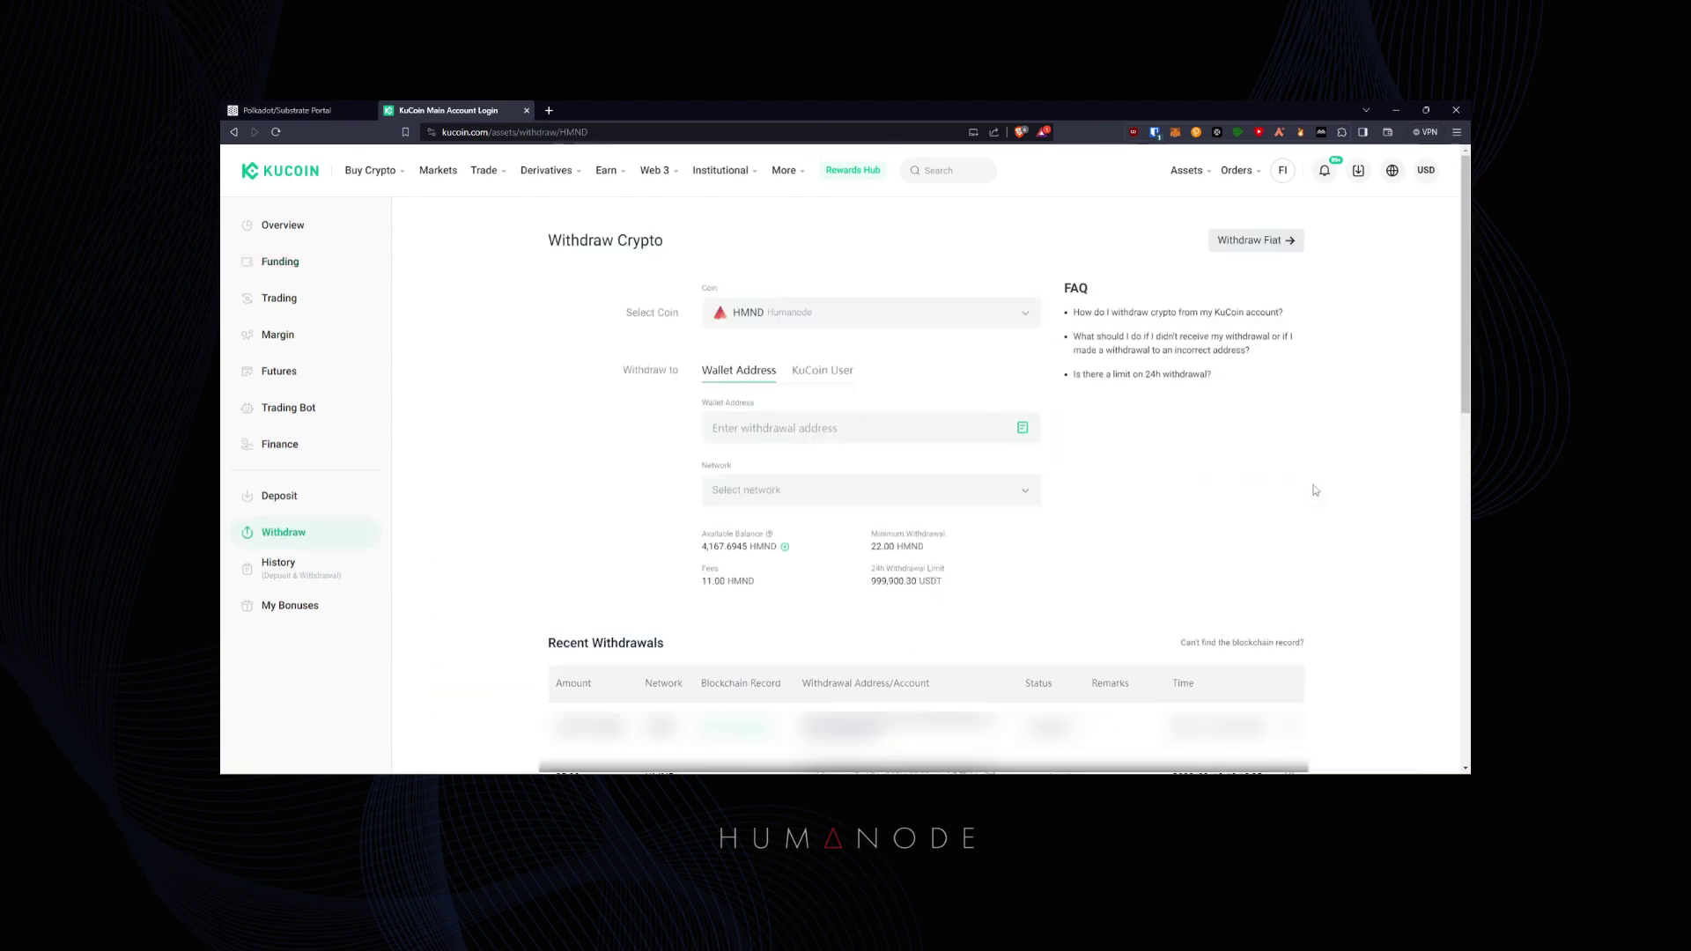
click(934, 432)
key(ctrl+v)
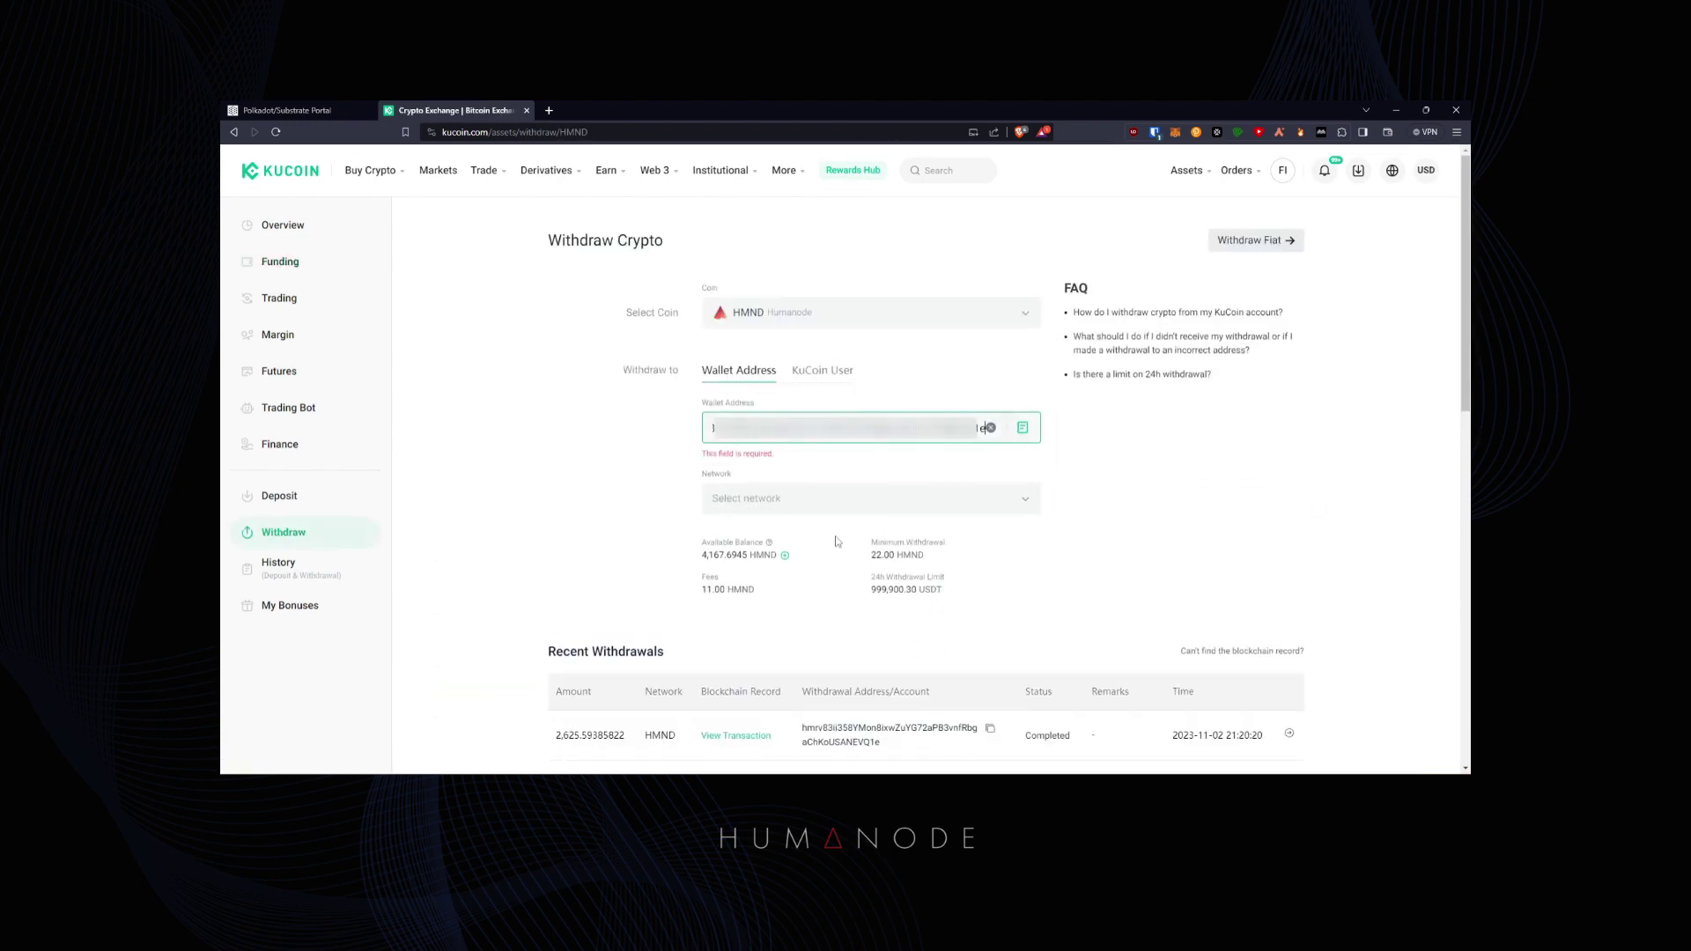
click(794, 509)
click(800, 432)
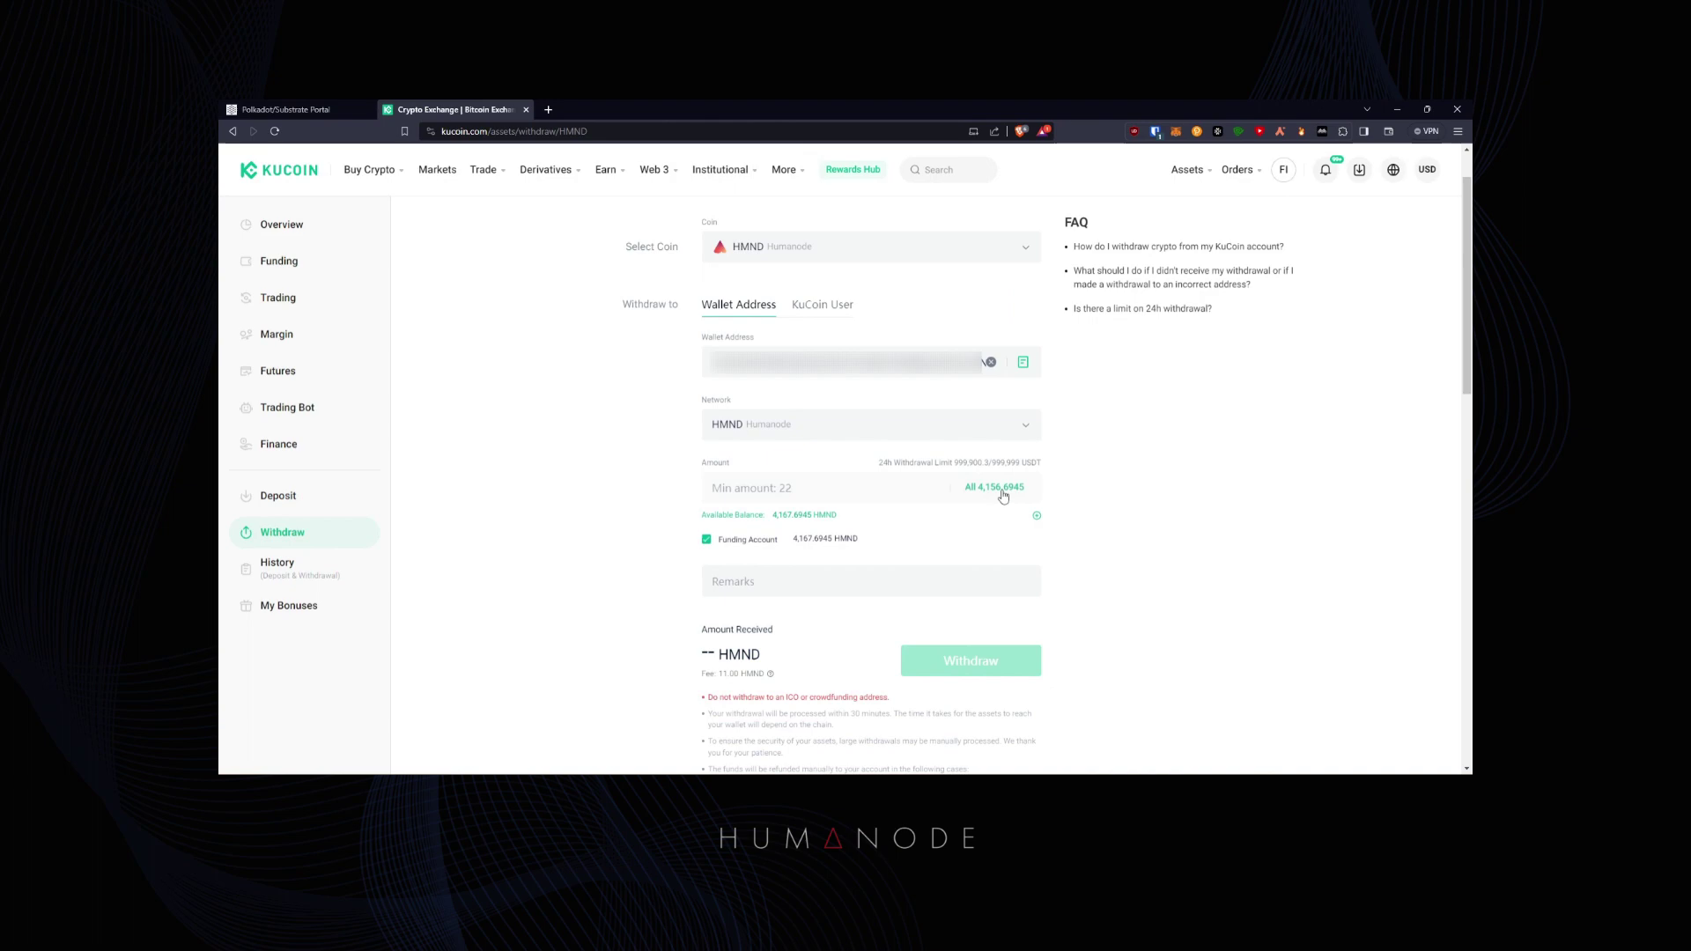
- Submit and confirm the 4,156.6945 HMND withdrawal, entering the security verification code
click(1002, 493)
scroll(977, 480, down, 2)
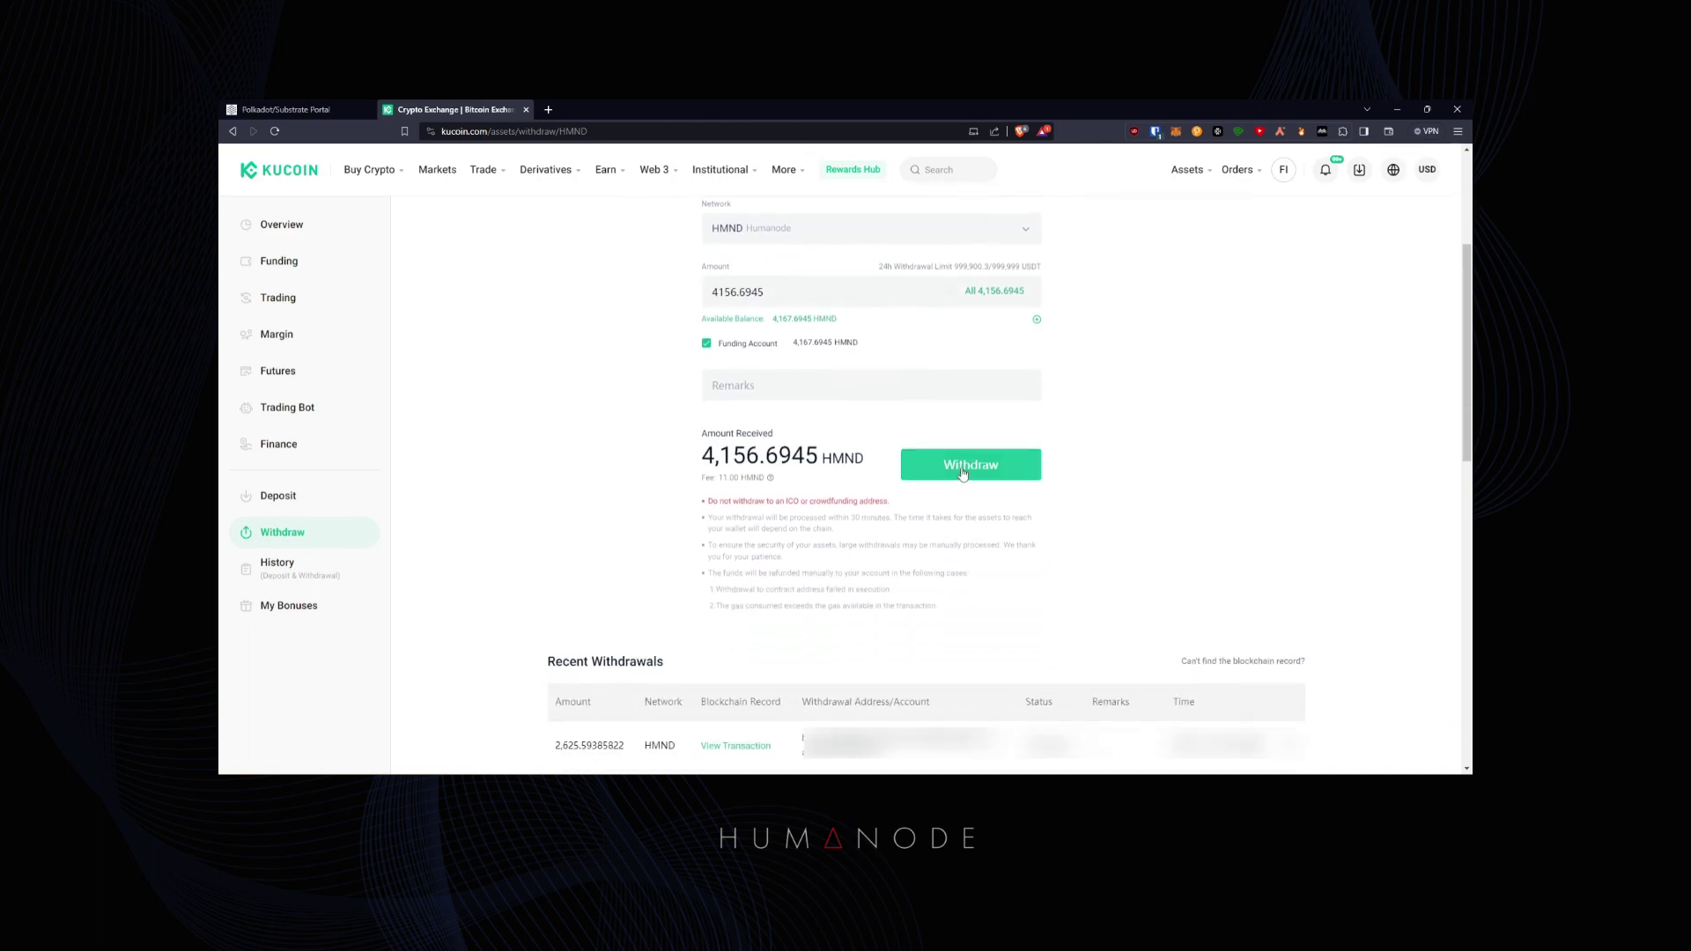
click(963, 473)
click(907, 572)
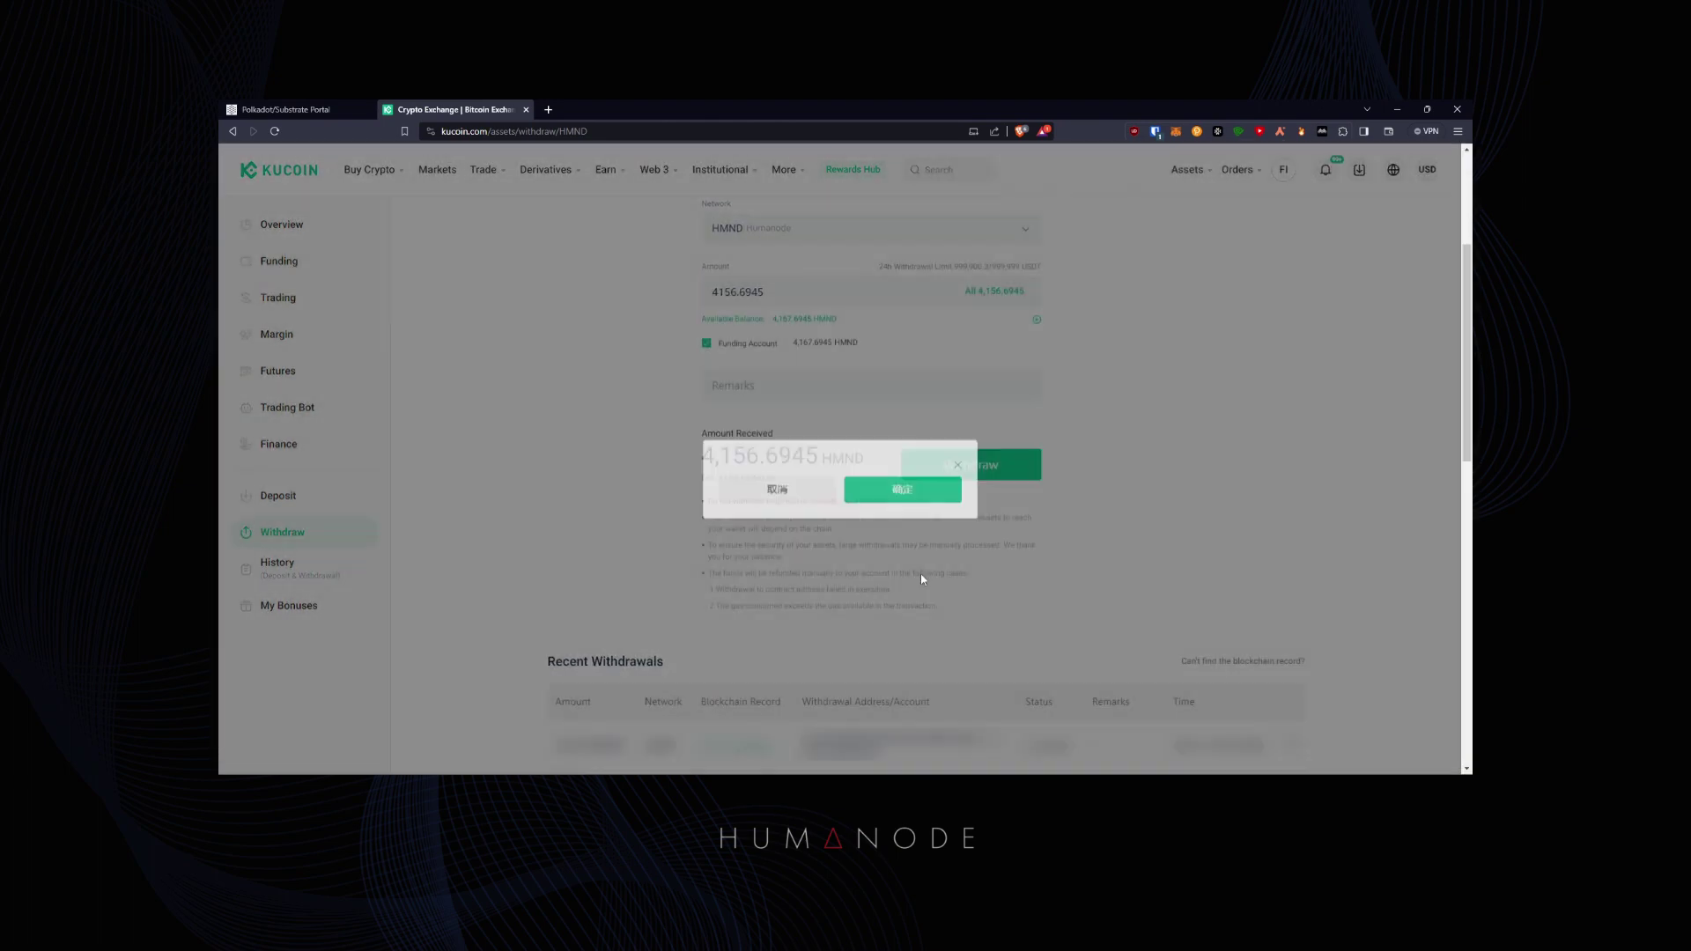
click(832, 584)
key(ctrl+v)
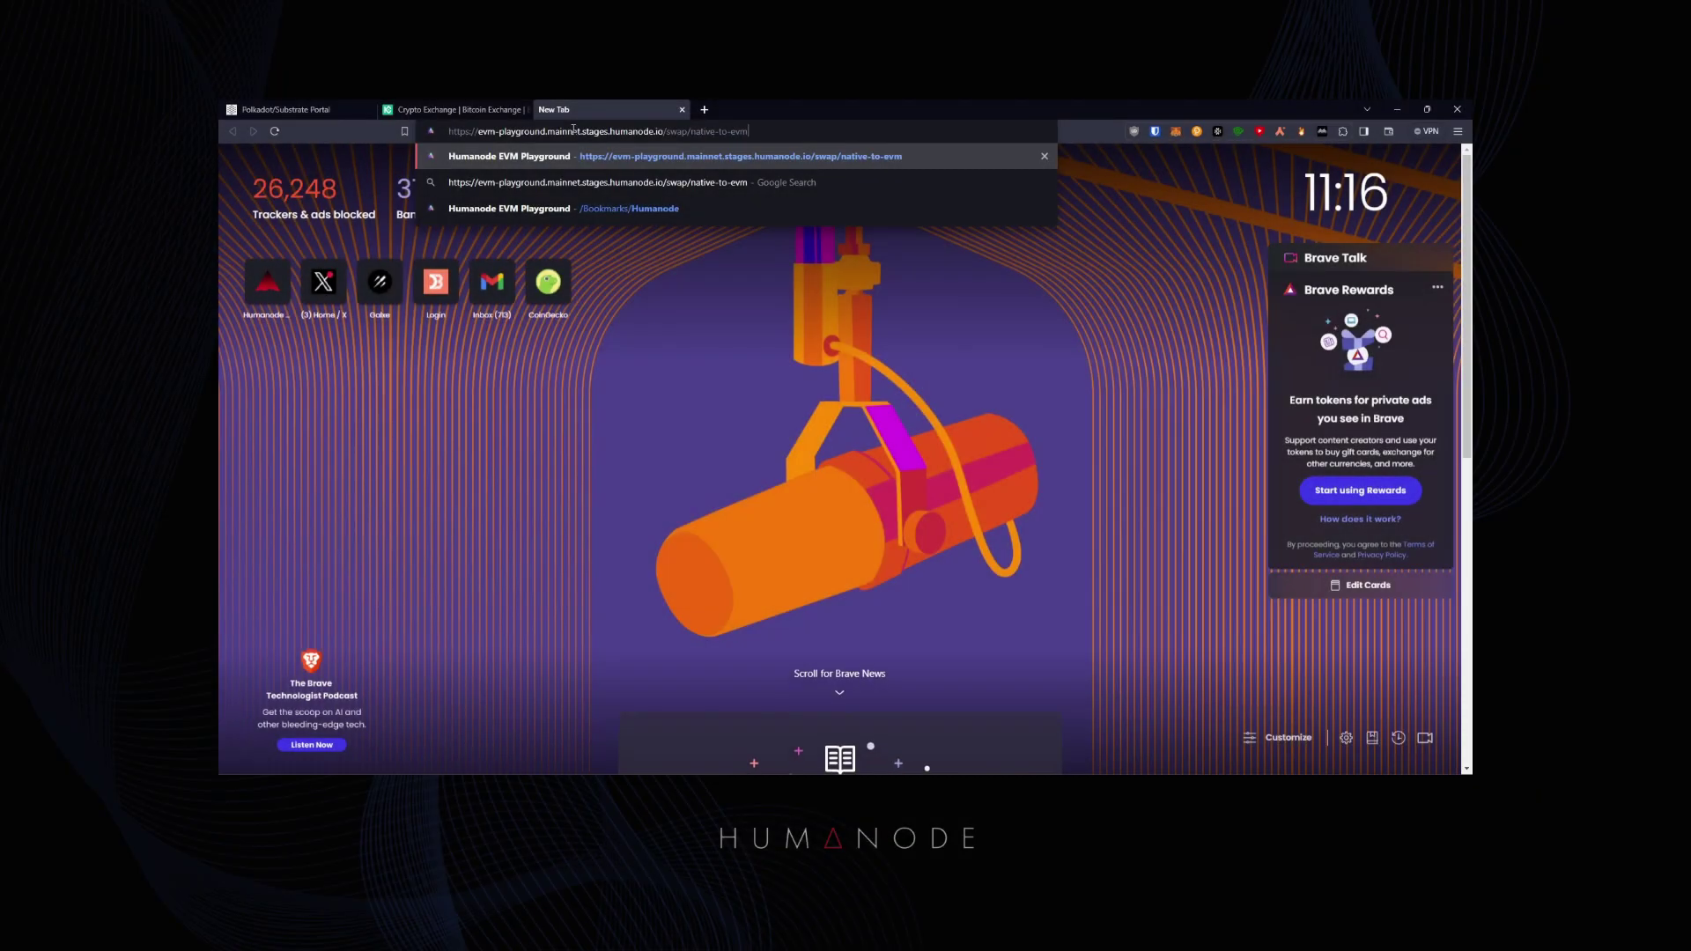
- On the EVM Playground swap page, select the Substrate account and connect MetaMask
key(Return)
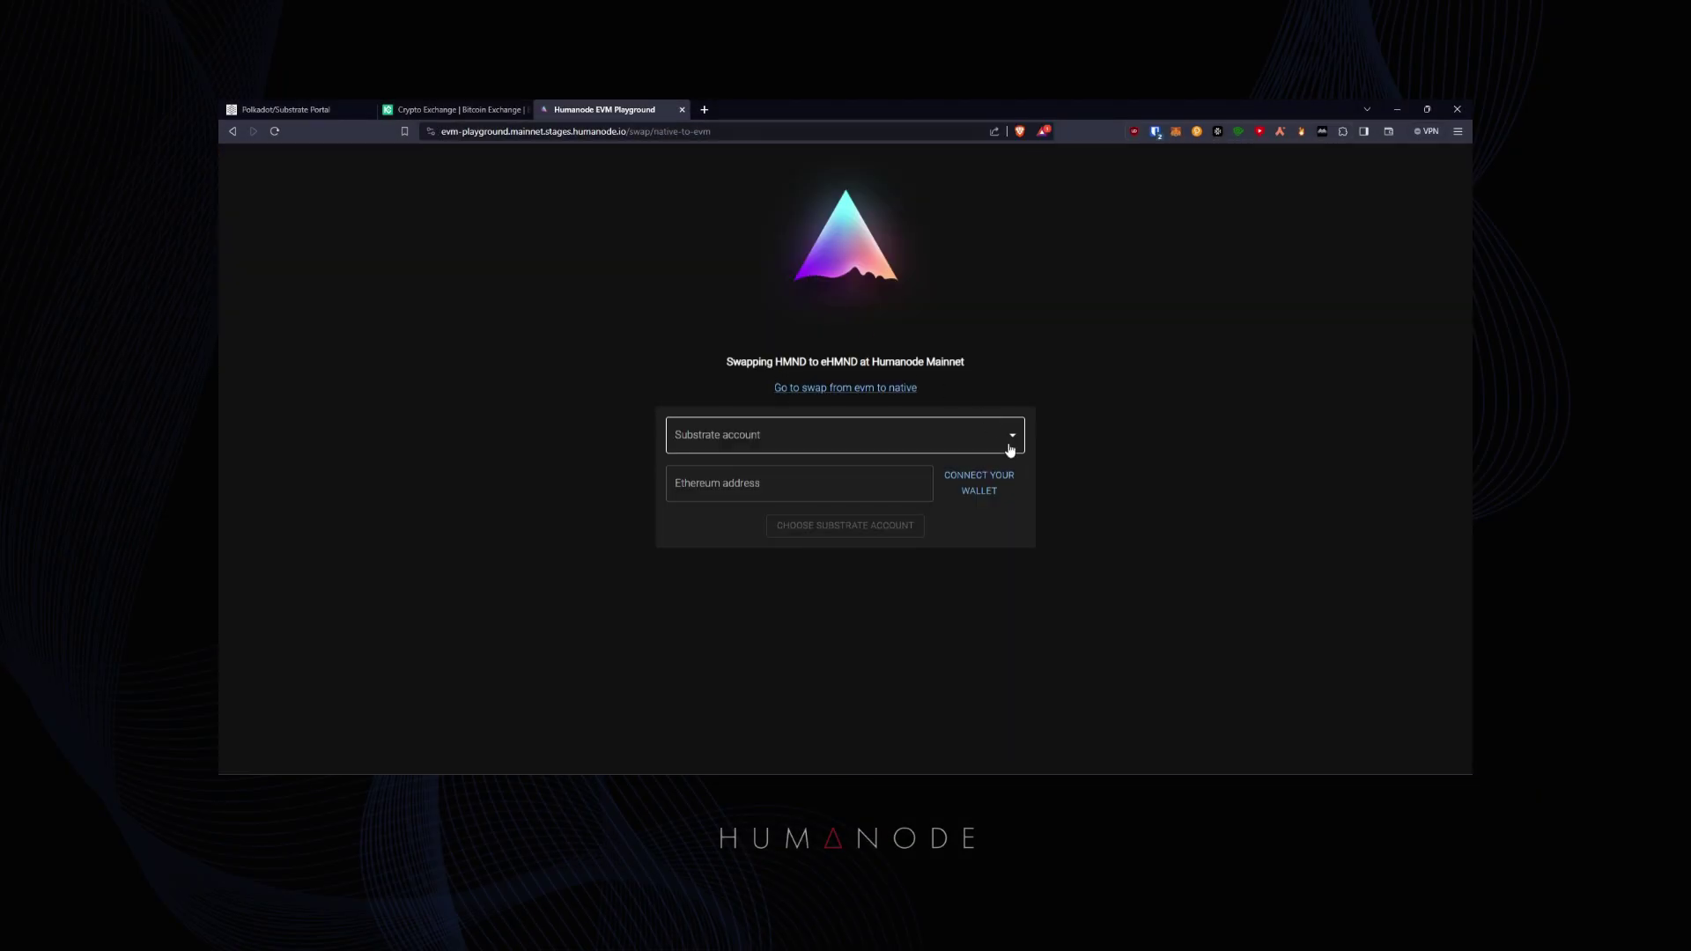
click(1010, 450)
click(982, 485)
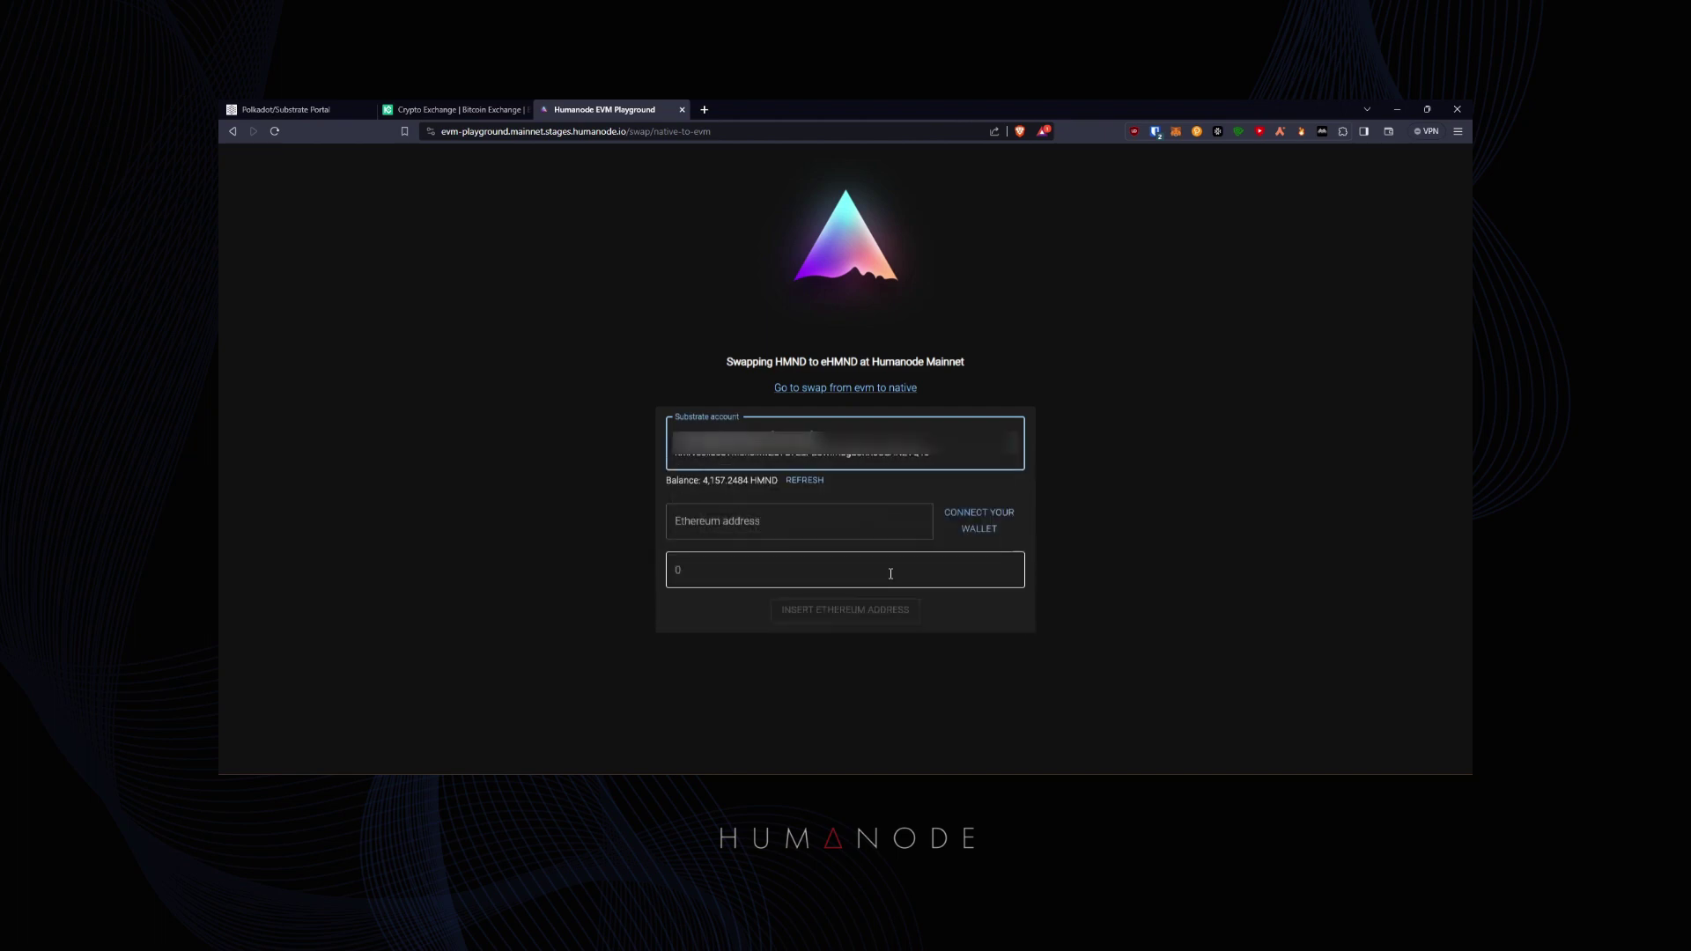
click(980, 522)
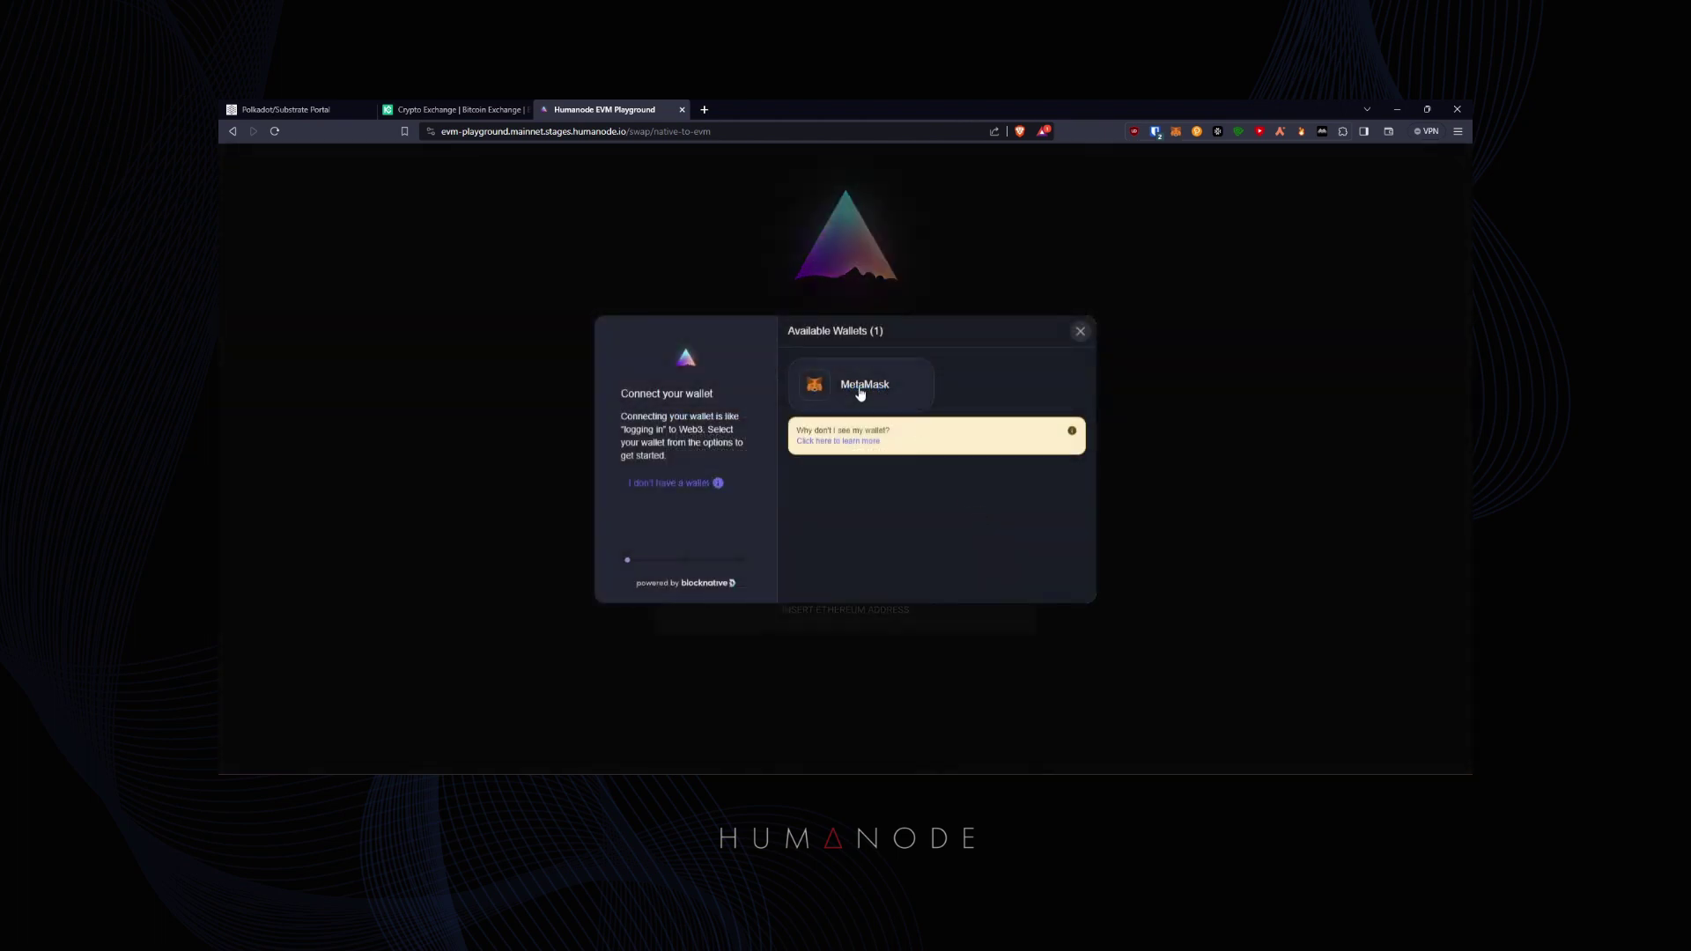
click(861, 386)
click(1079, 330)
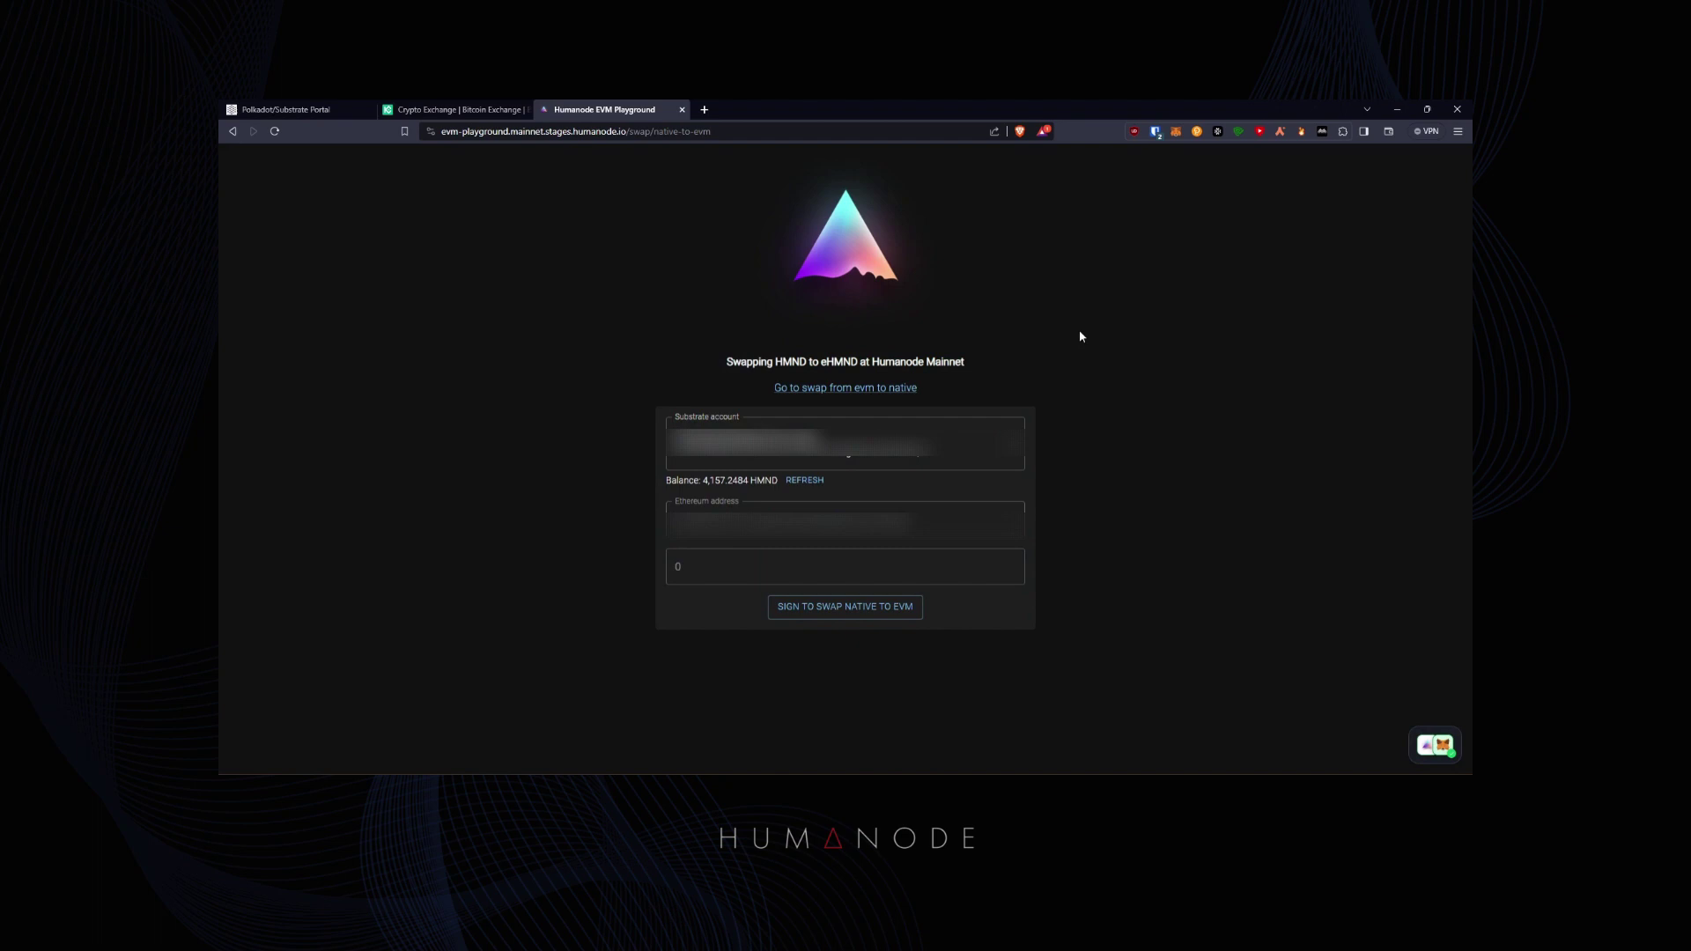
- Swap 4157 HMND to eHMND, signing both transactions, and check the 4165.3856 eHMND balance
click(902, 566)
text(4157)
click(865, 614)
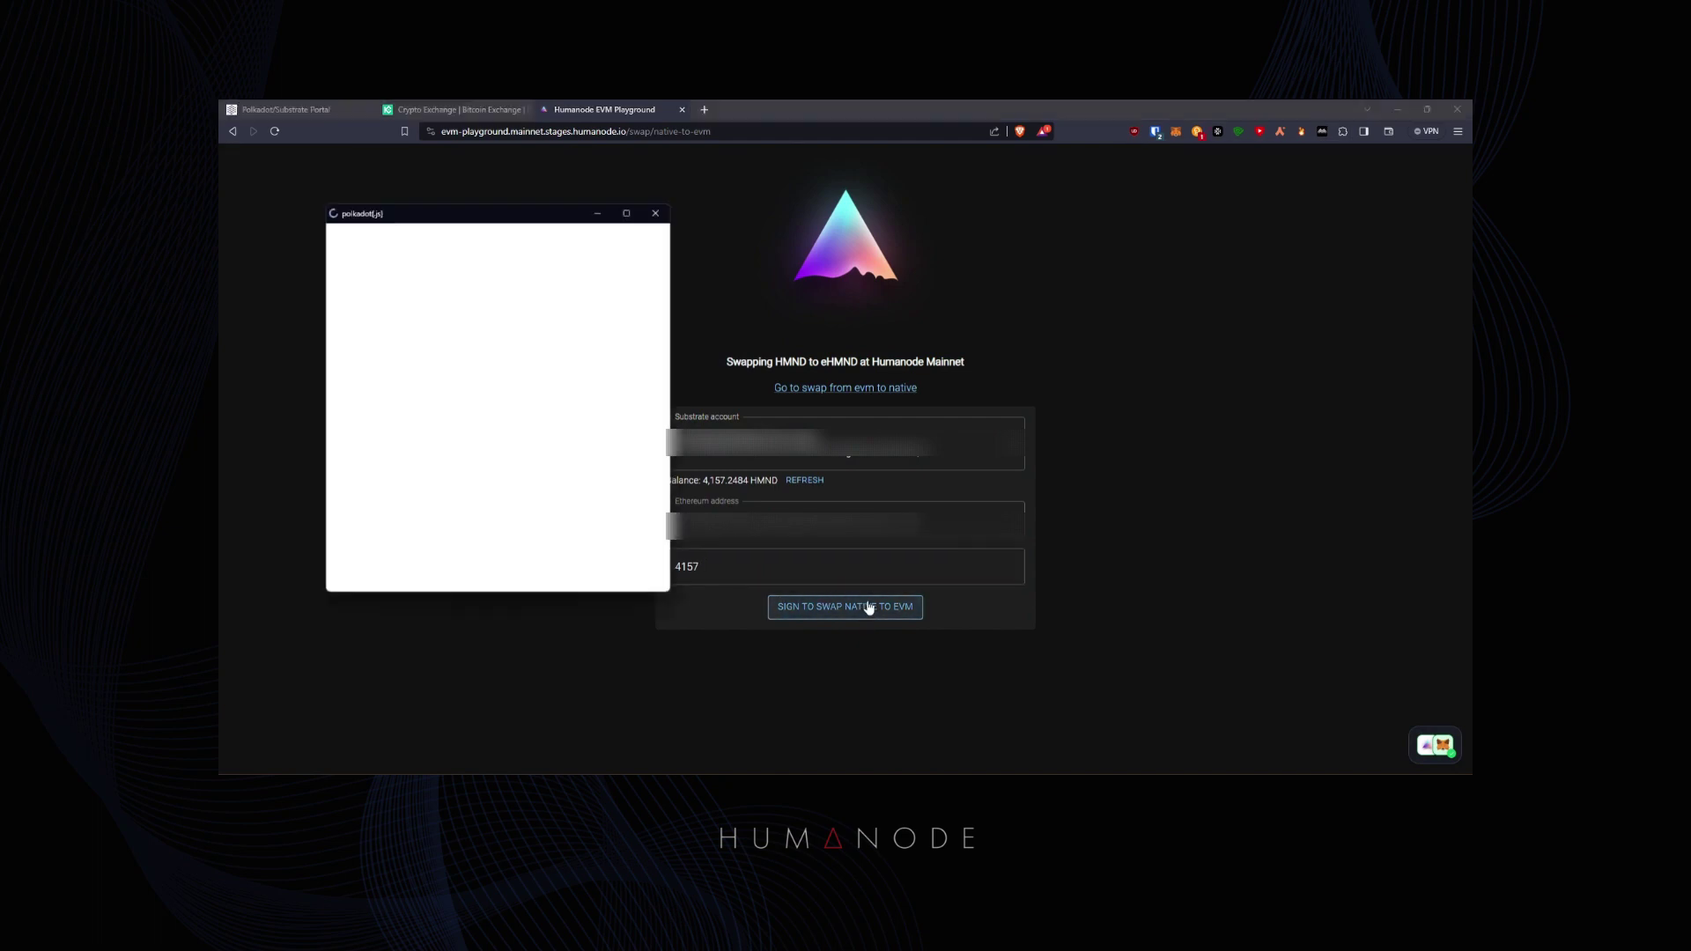
key(ctrl+v)
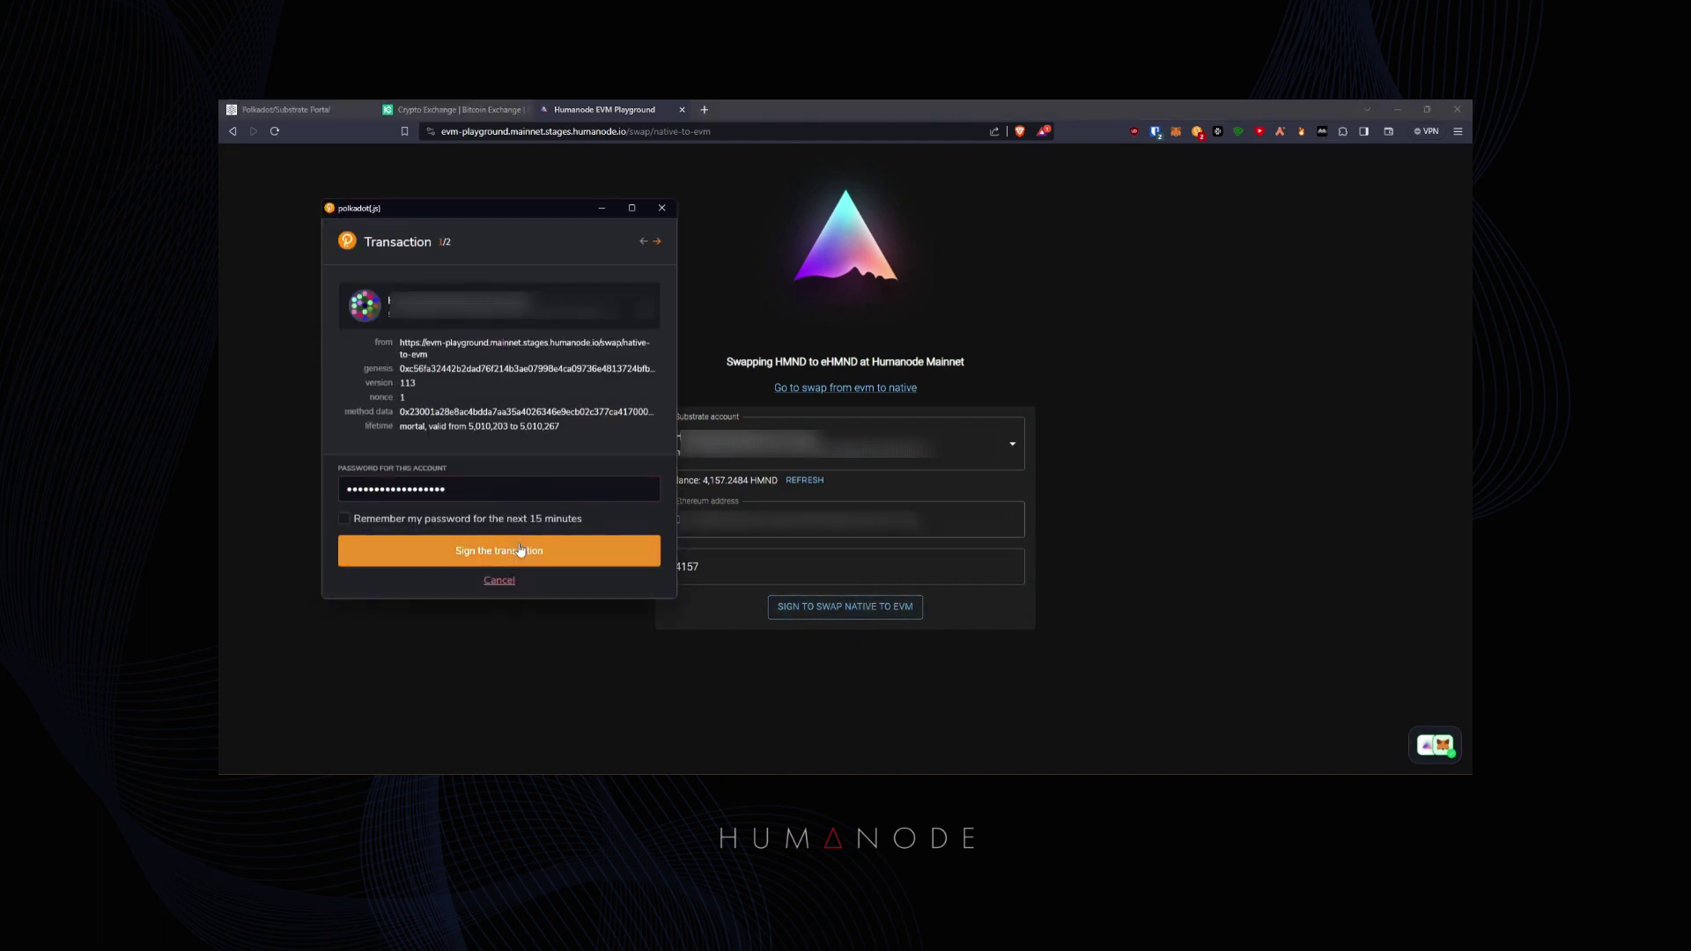
click(521, 551)
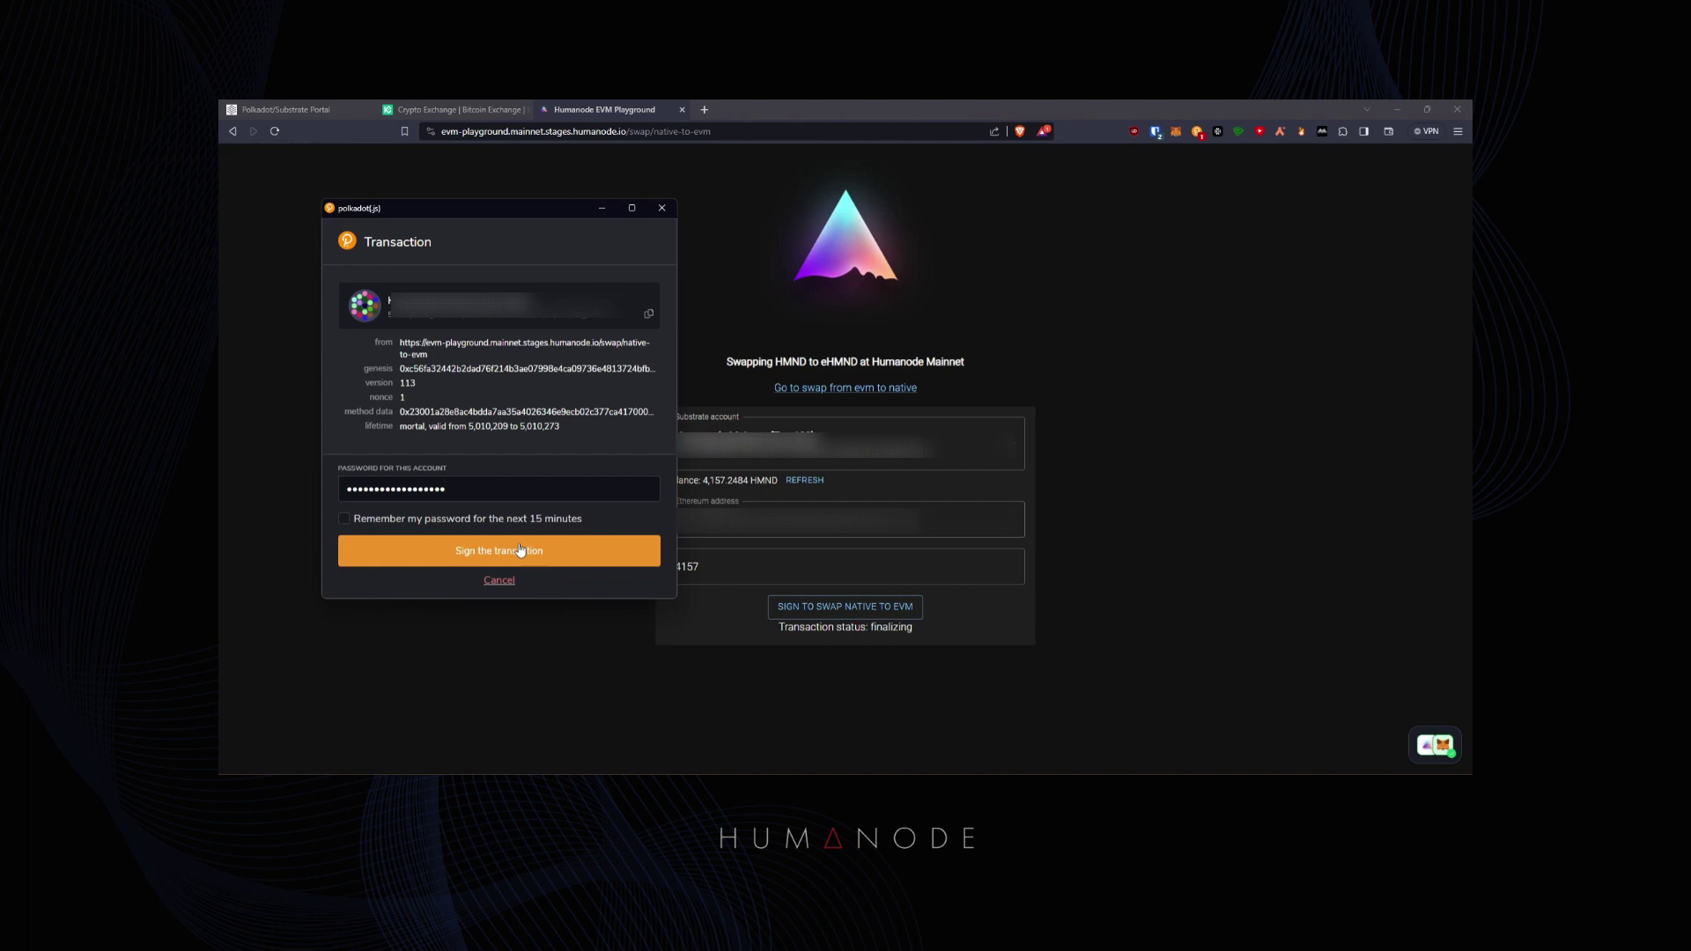
click(520, 550)
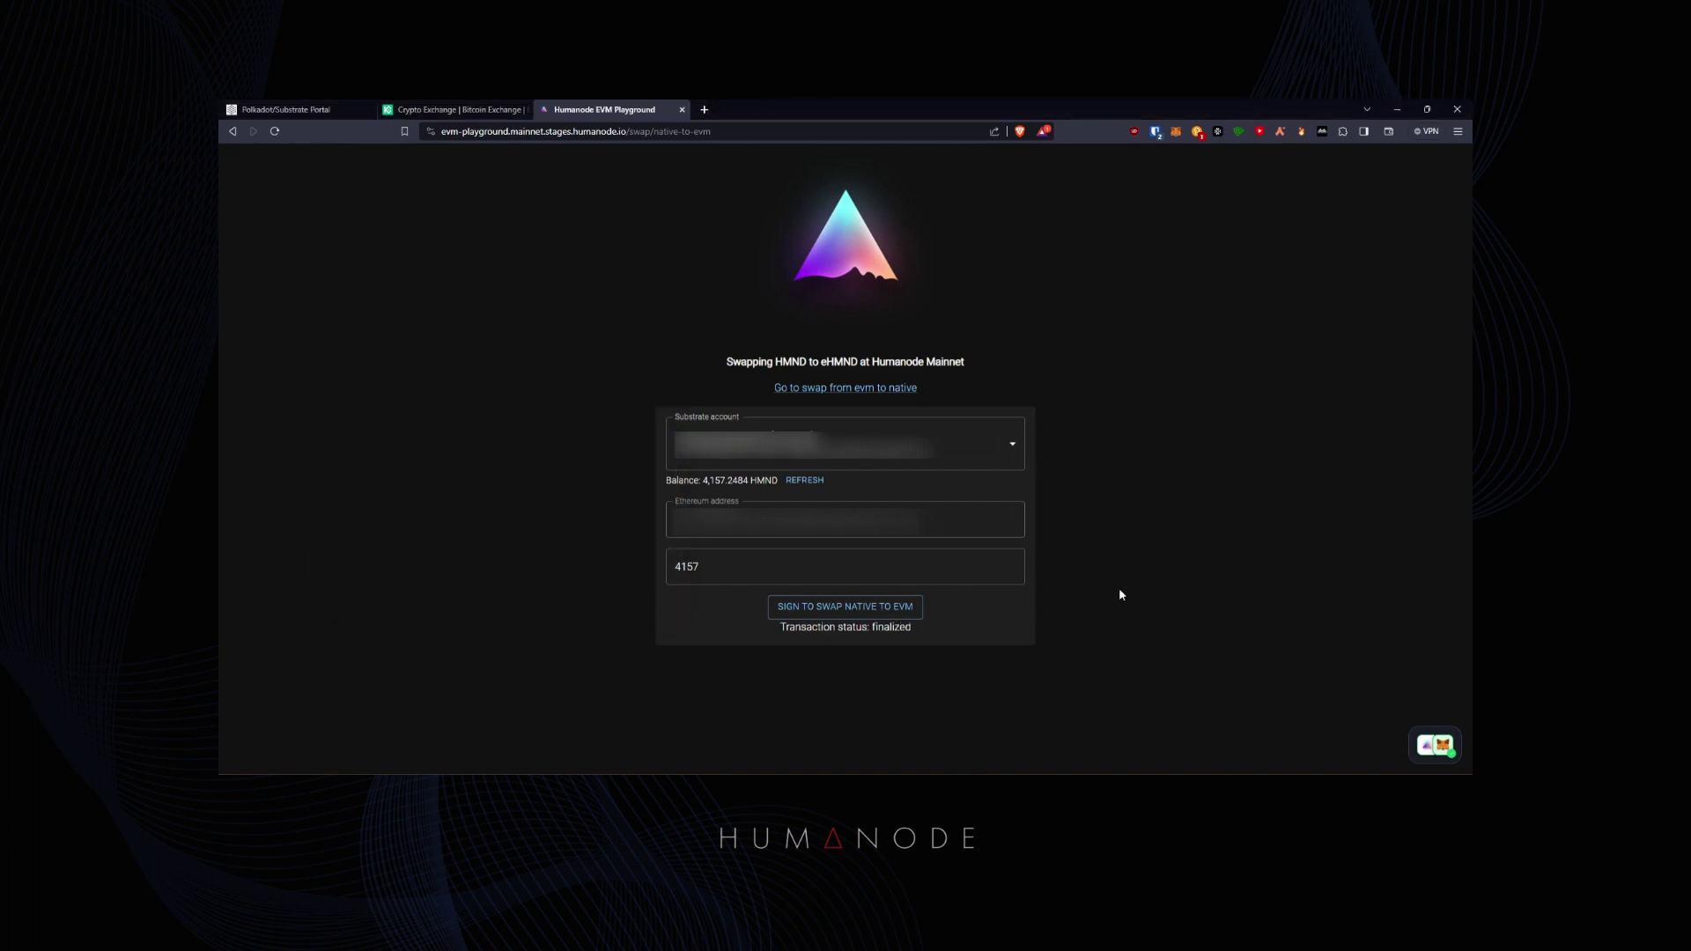
click(1177, 133)
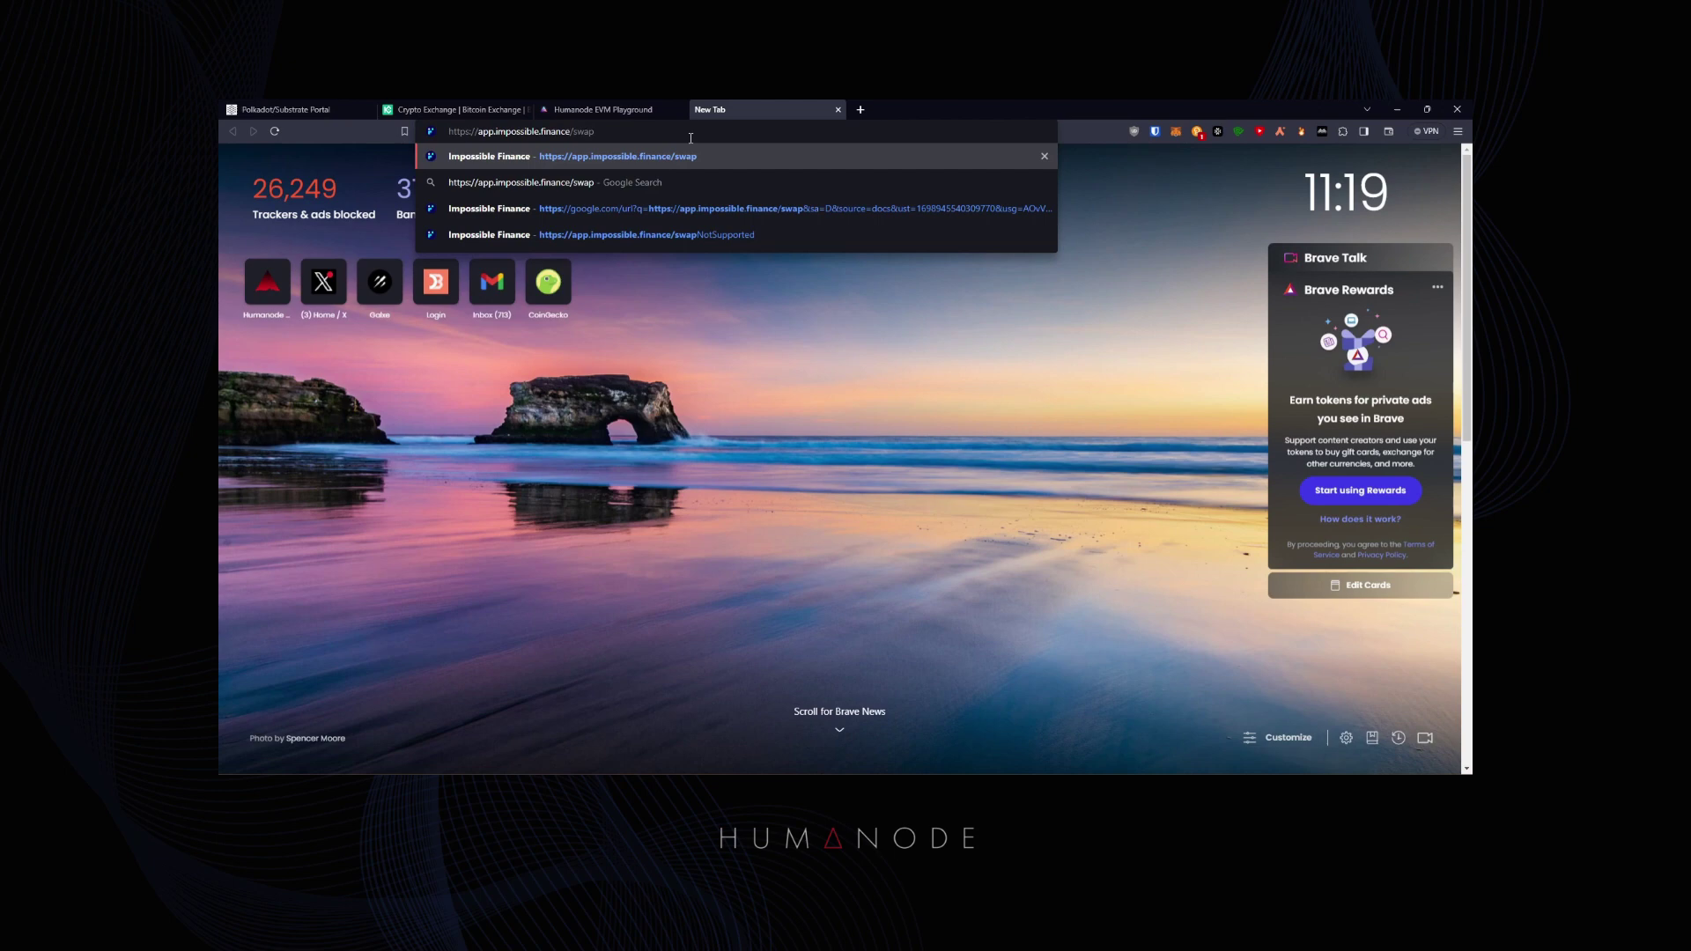
- On the Impossible Finance swap page, choose WeHMND as From and USDC as To
click(681, 157)
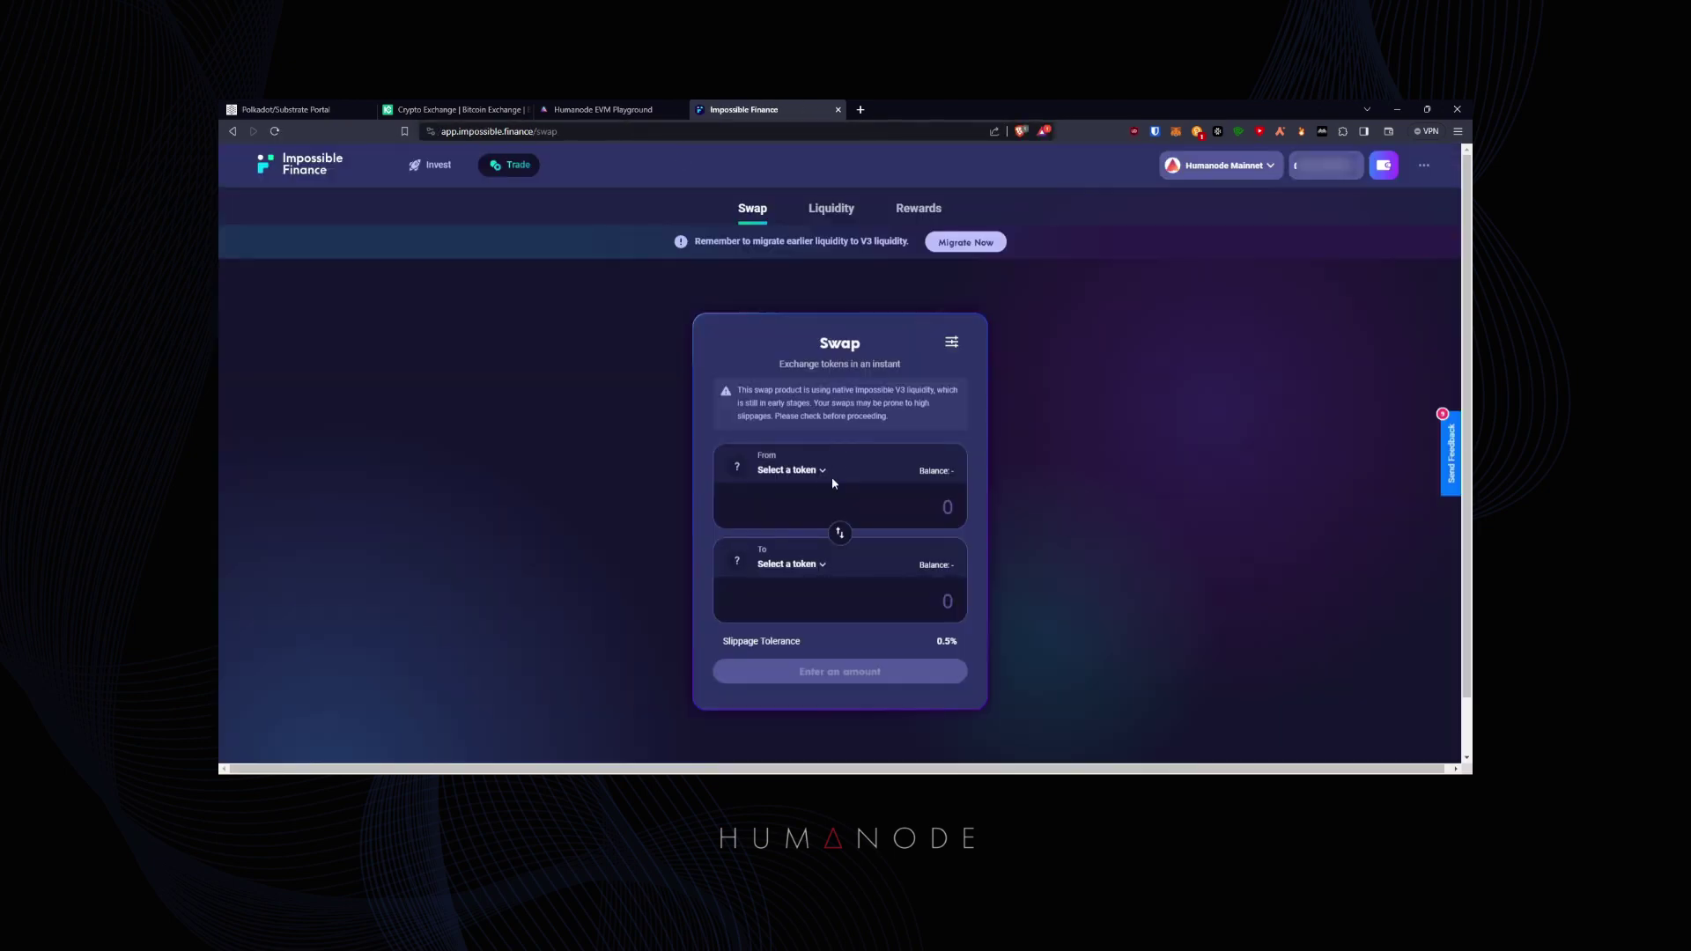
click(819, 476)
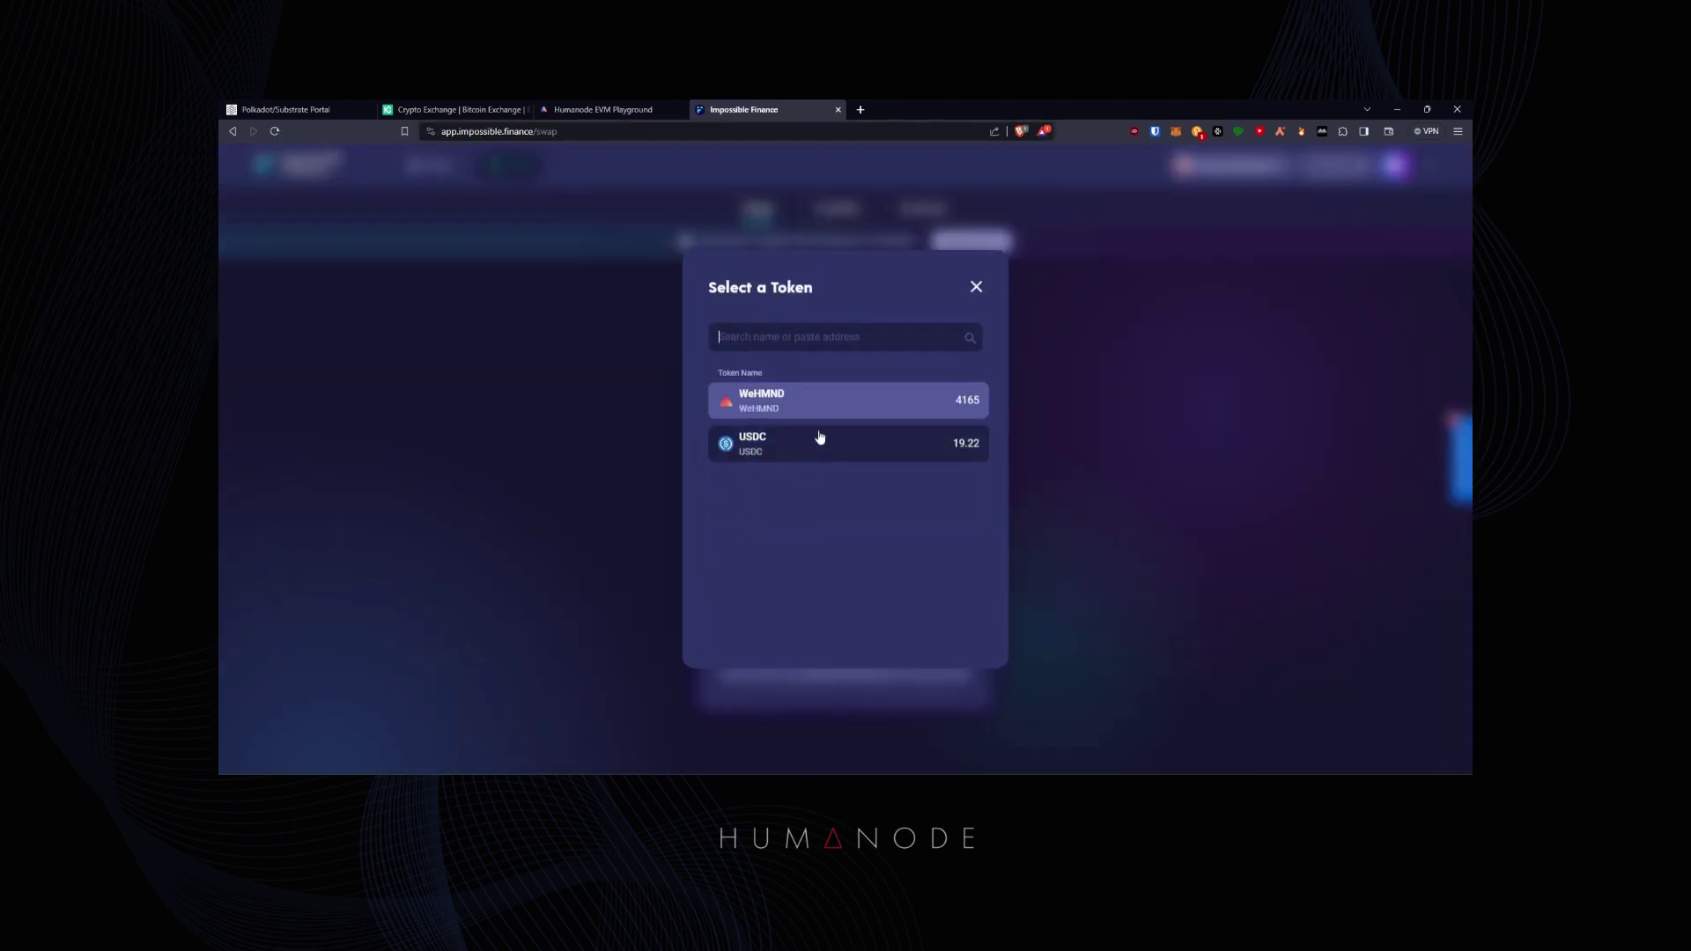
click(806, 403)
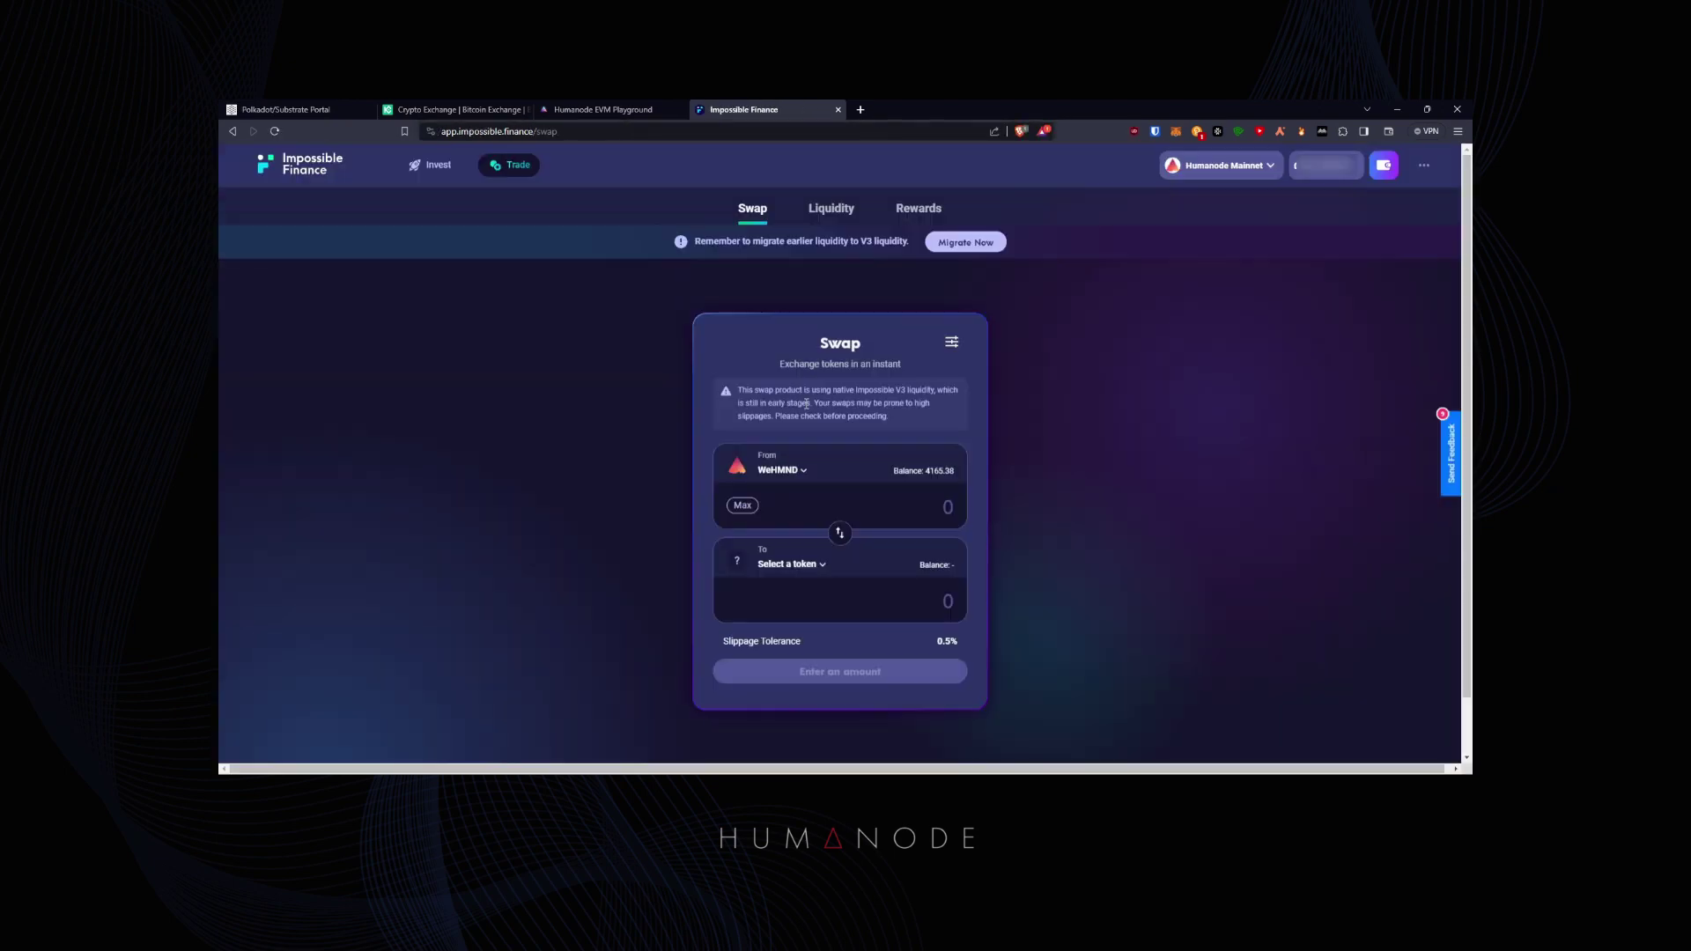
click(807, 571)
click(771, 451)
click(963, 526)
- Enter 50 USDC, approve WeHMND spending, and confirm swapping 1950.72 WeHMND for 50 USDC
text(50)
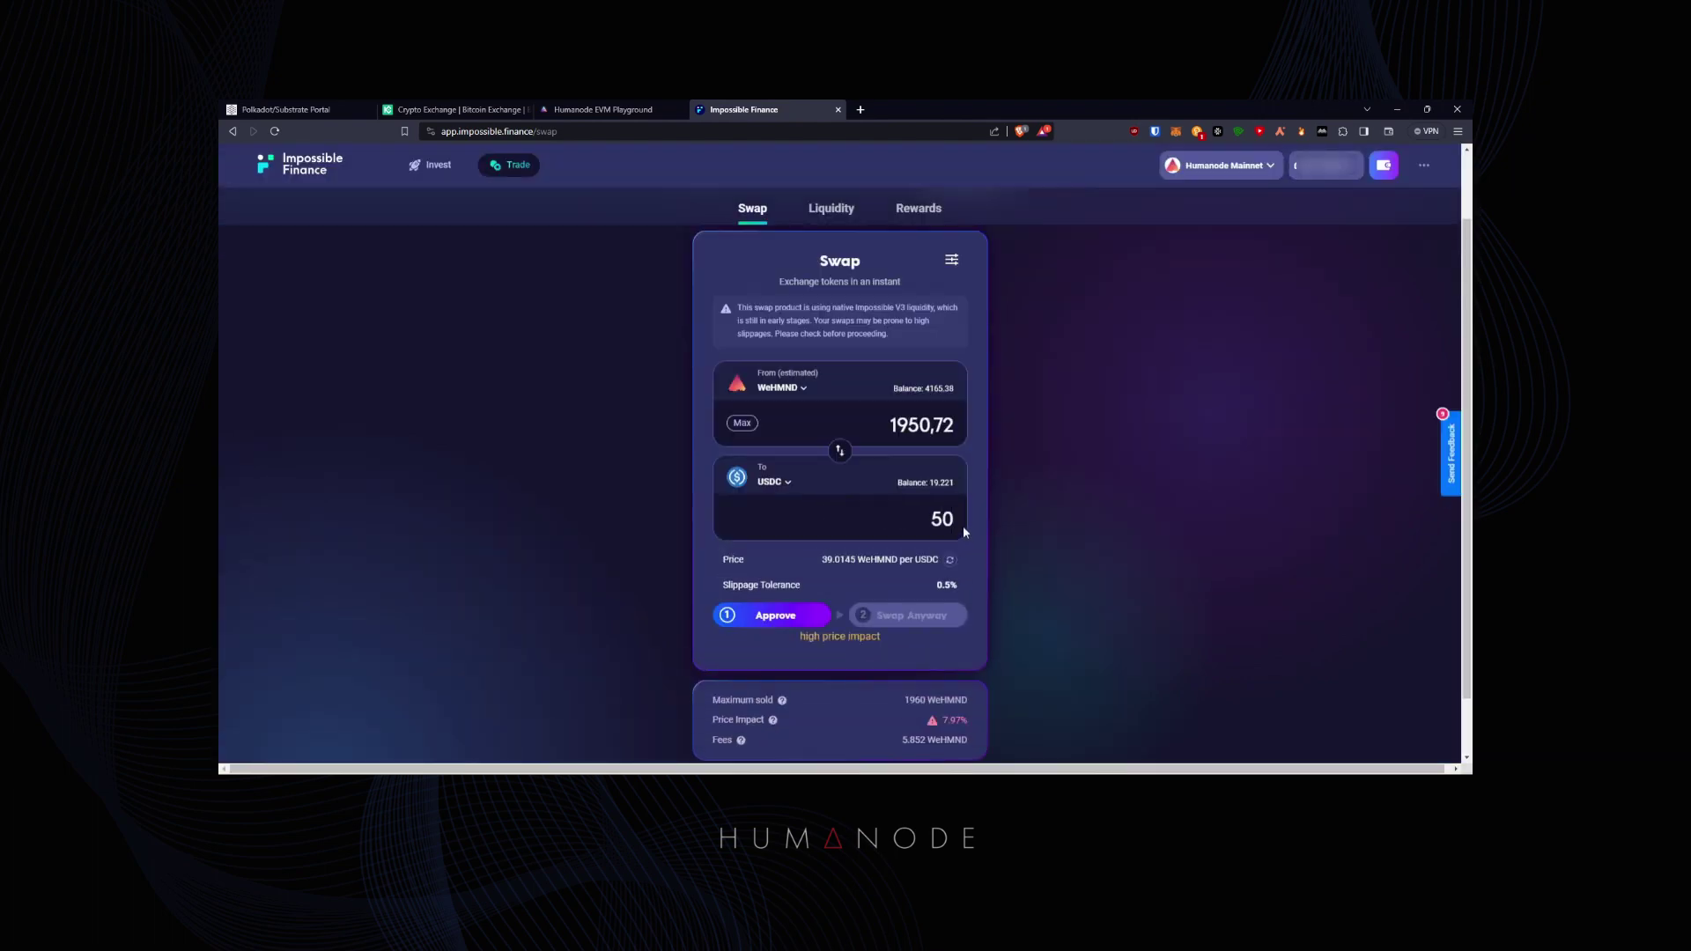
click(790, 626)
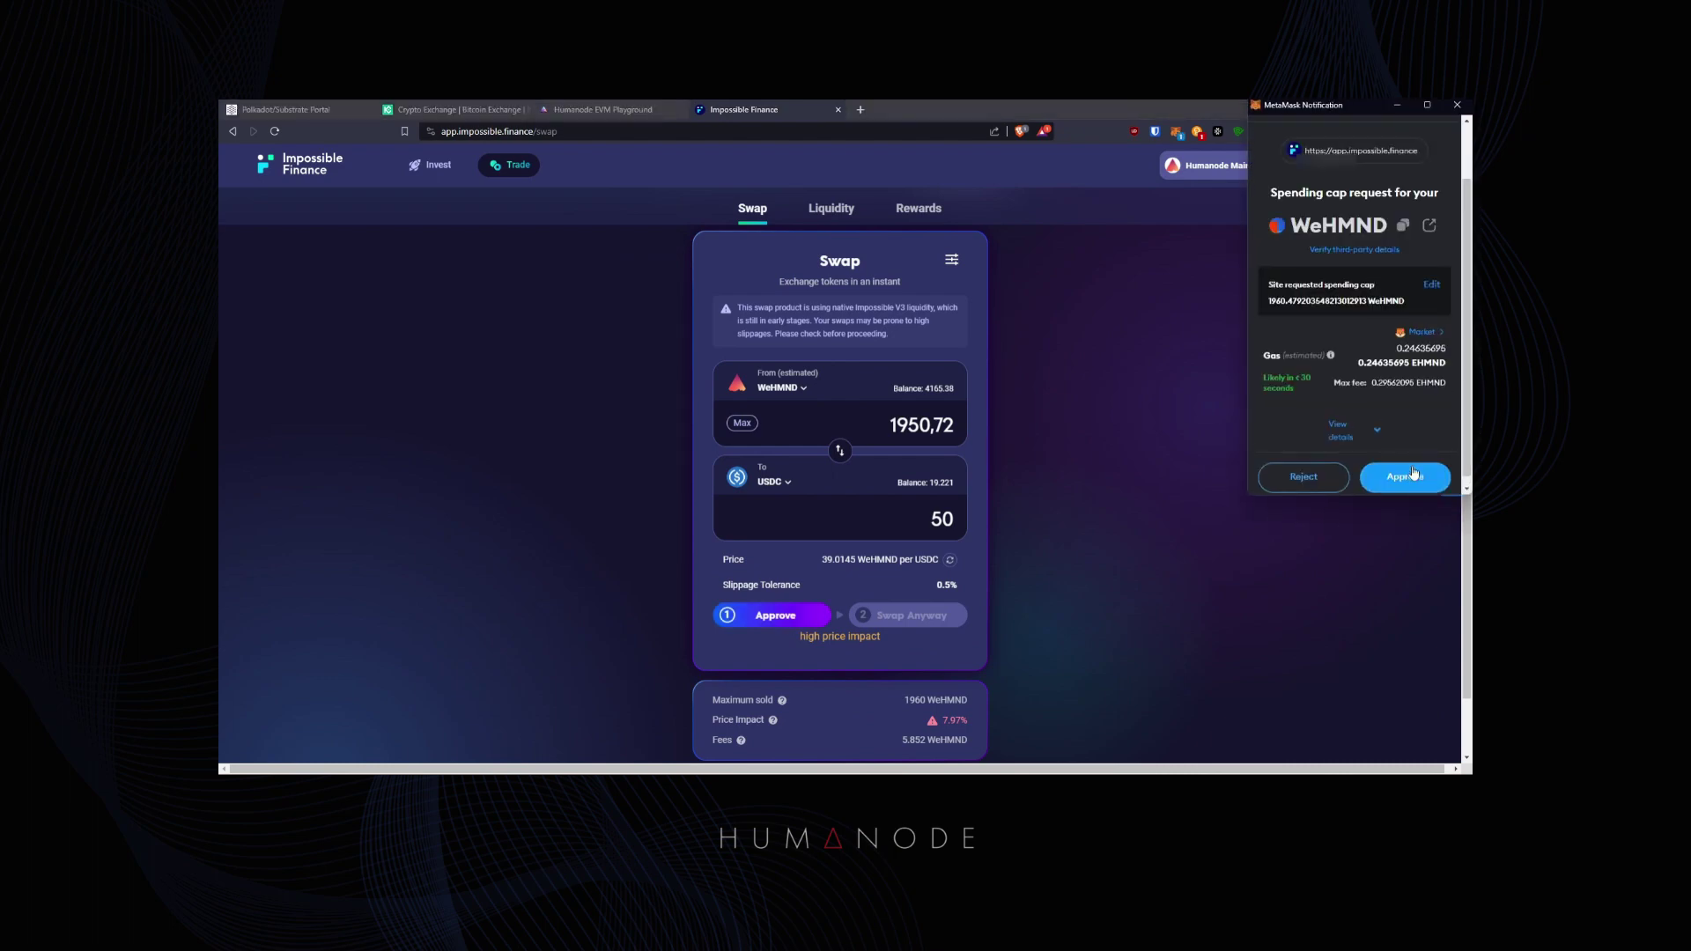
click(1407, 476)
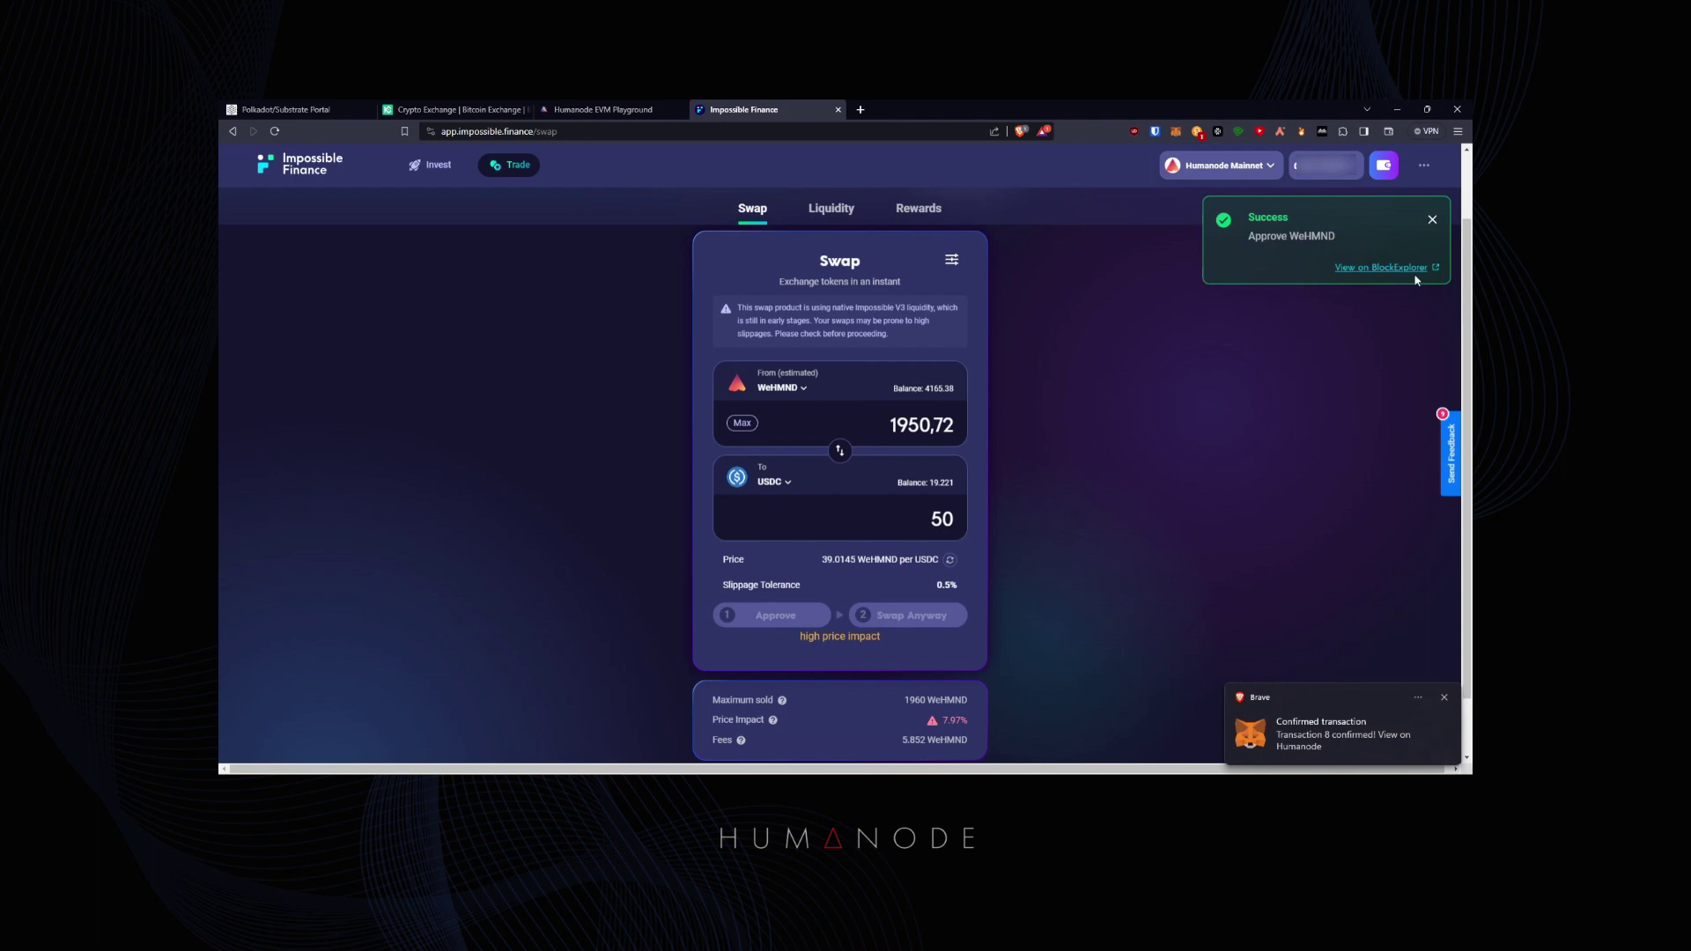
click(1433, 222)
click(1445, 699)
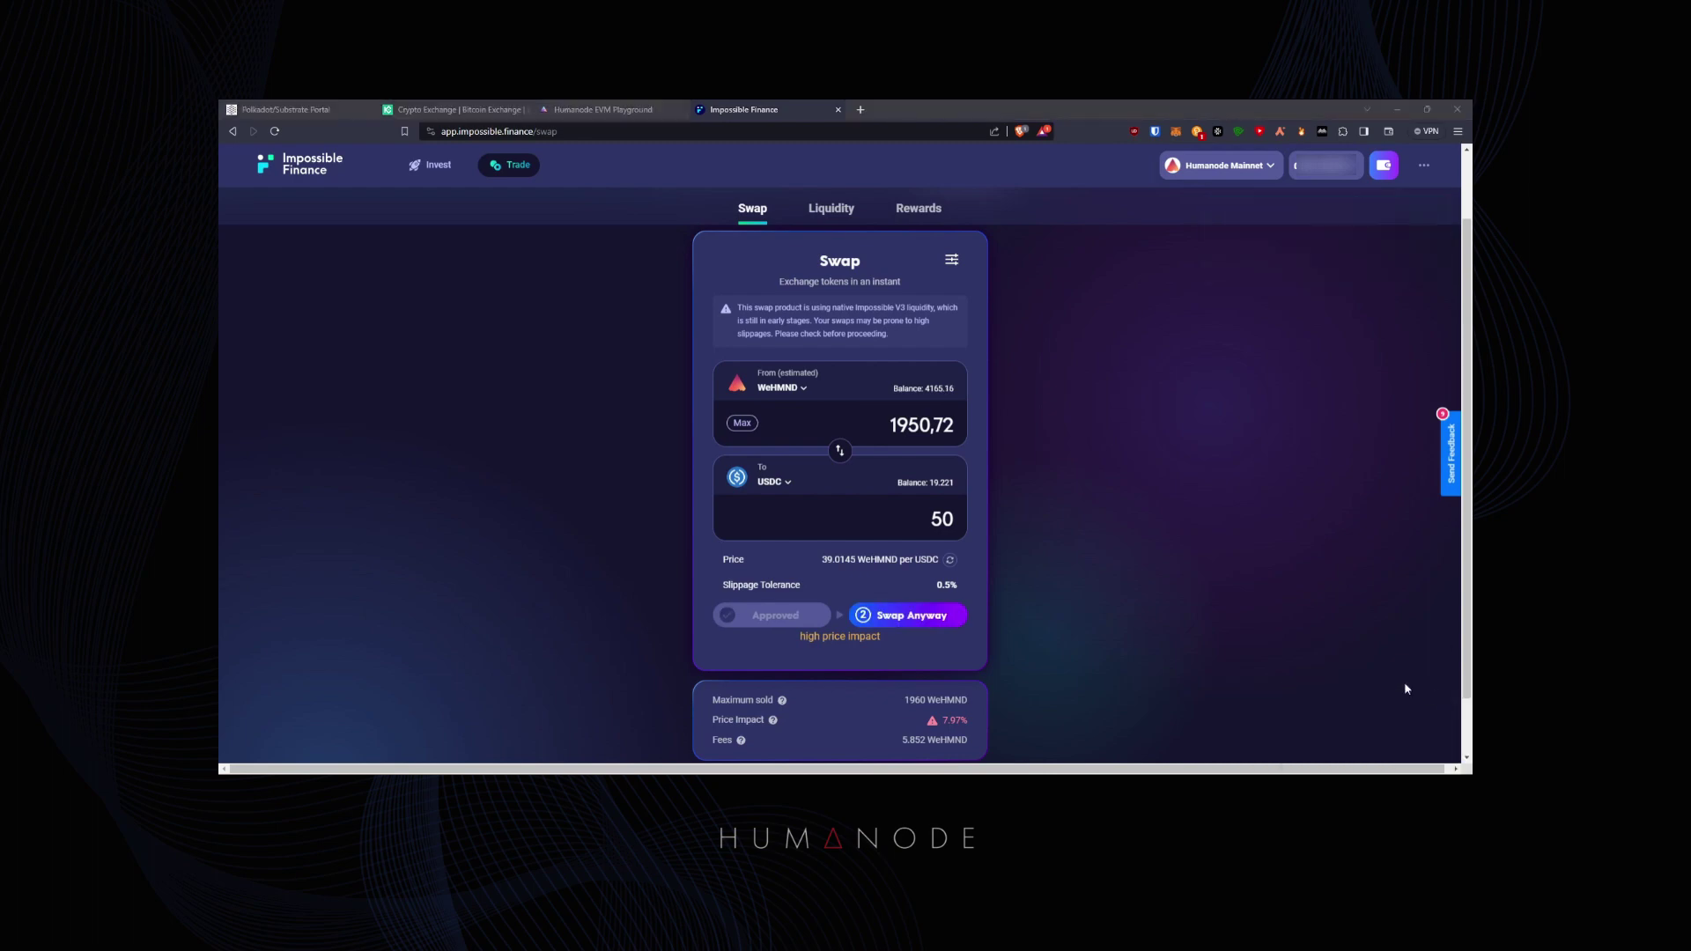
click(892, 622)
click(892, 619)
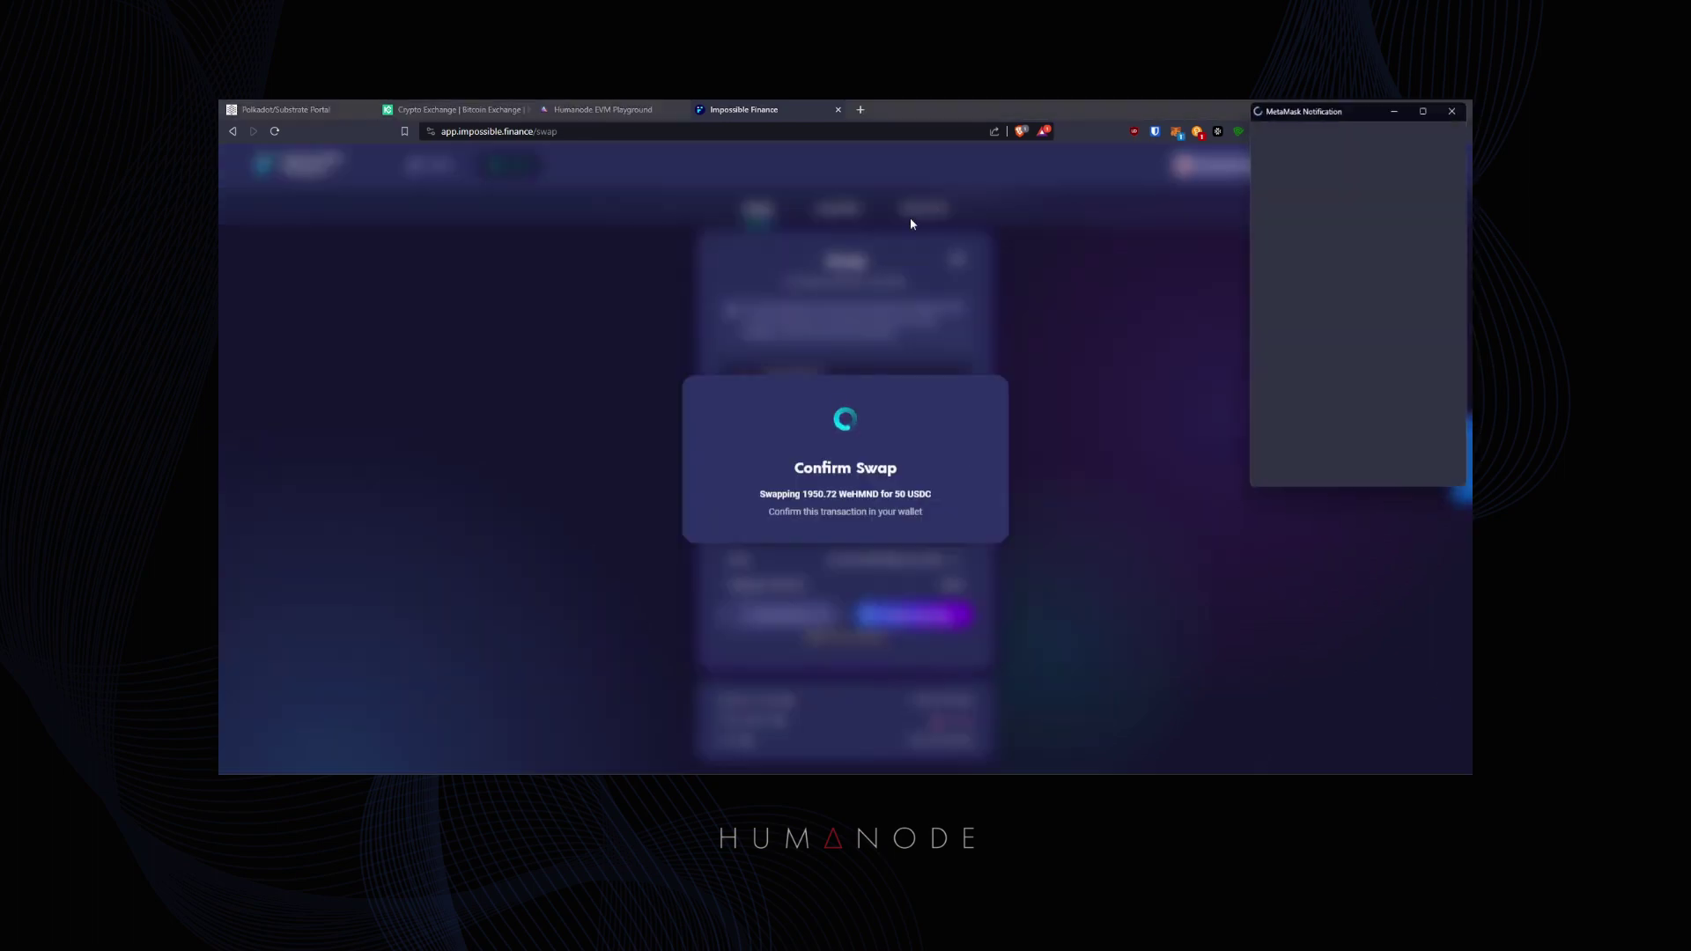
click(1423, 474)
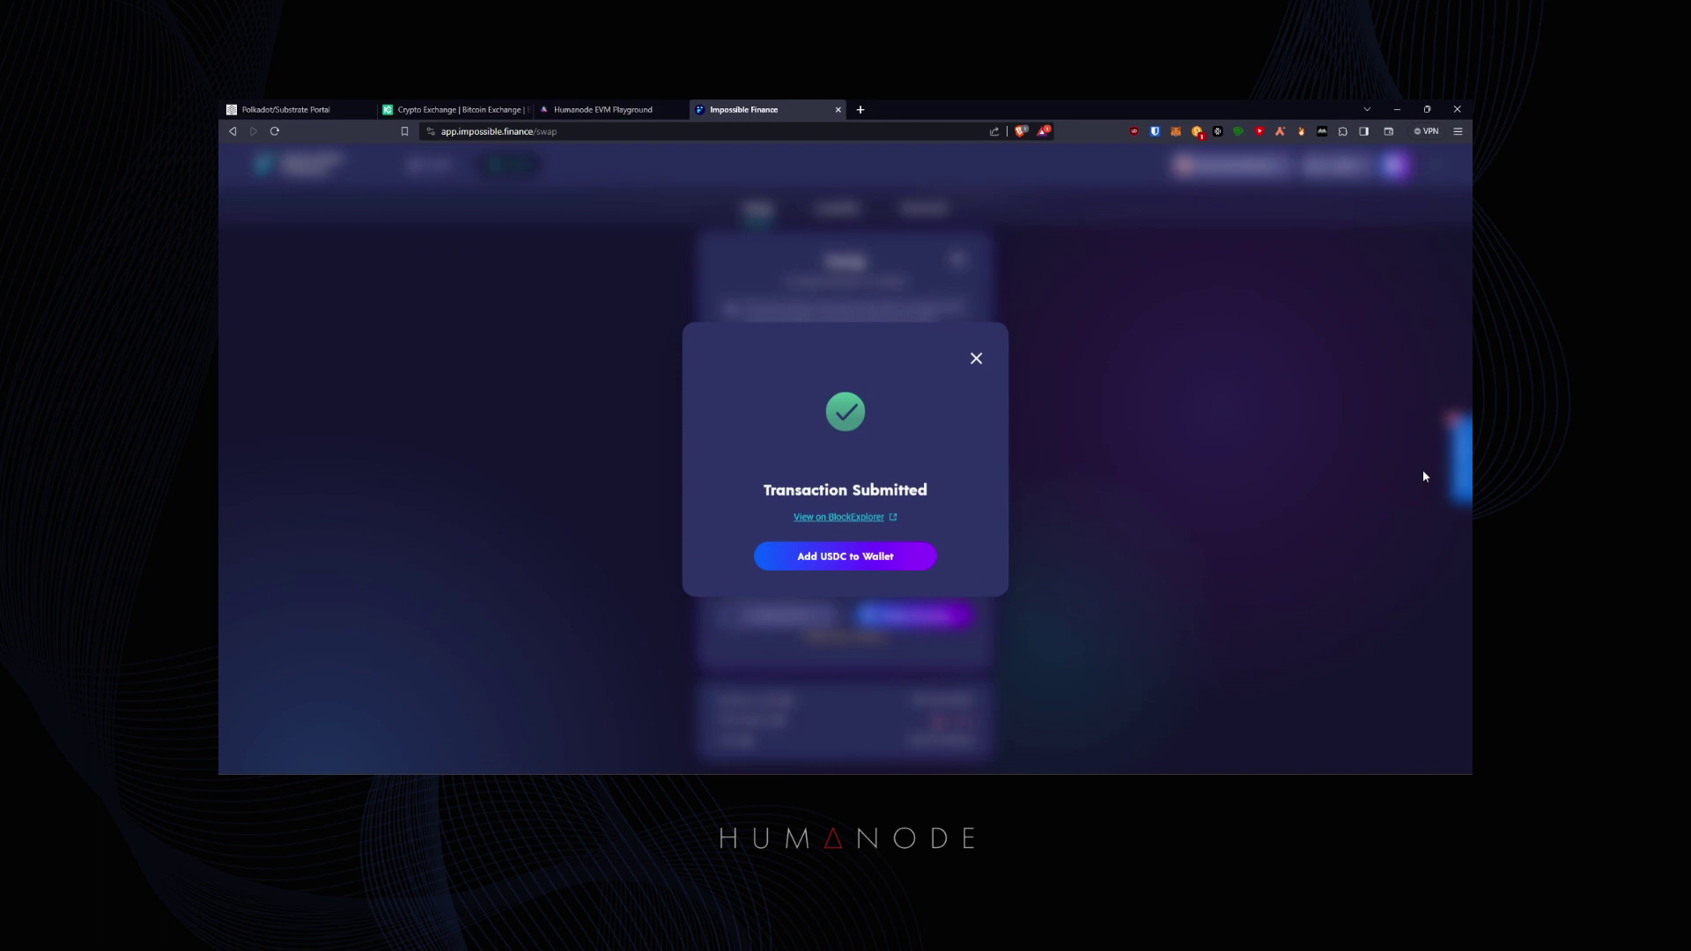
- Import USDC into the wallet's token list, then go to the Liquidity section
click(861, 558)
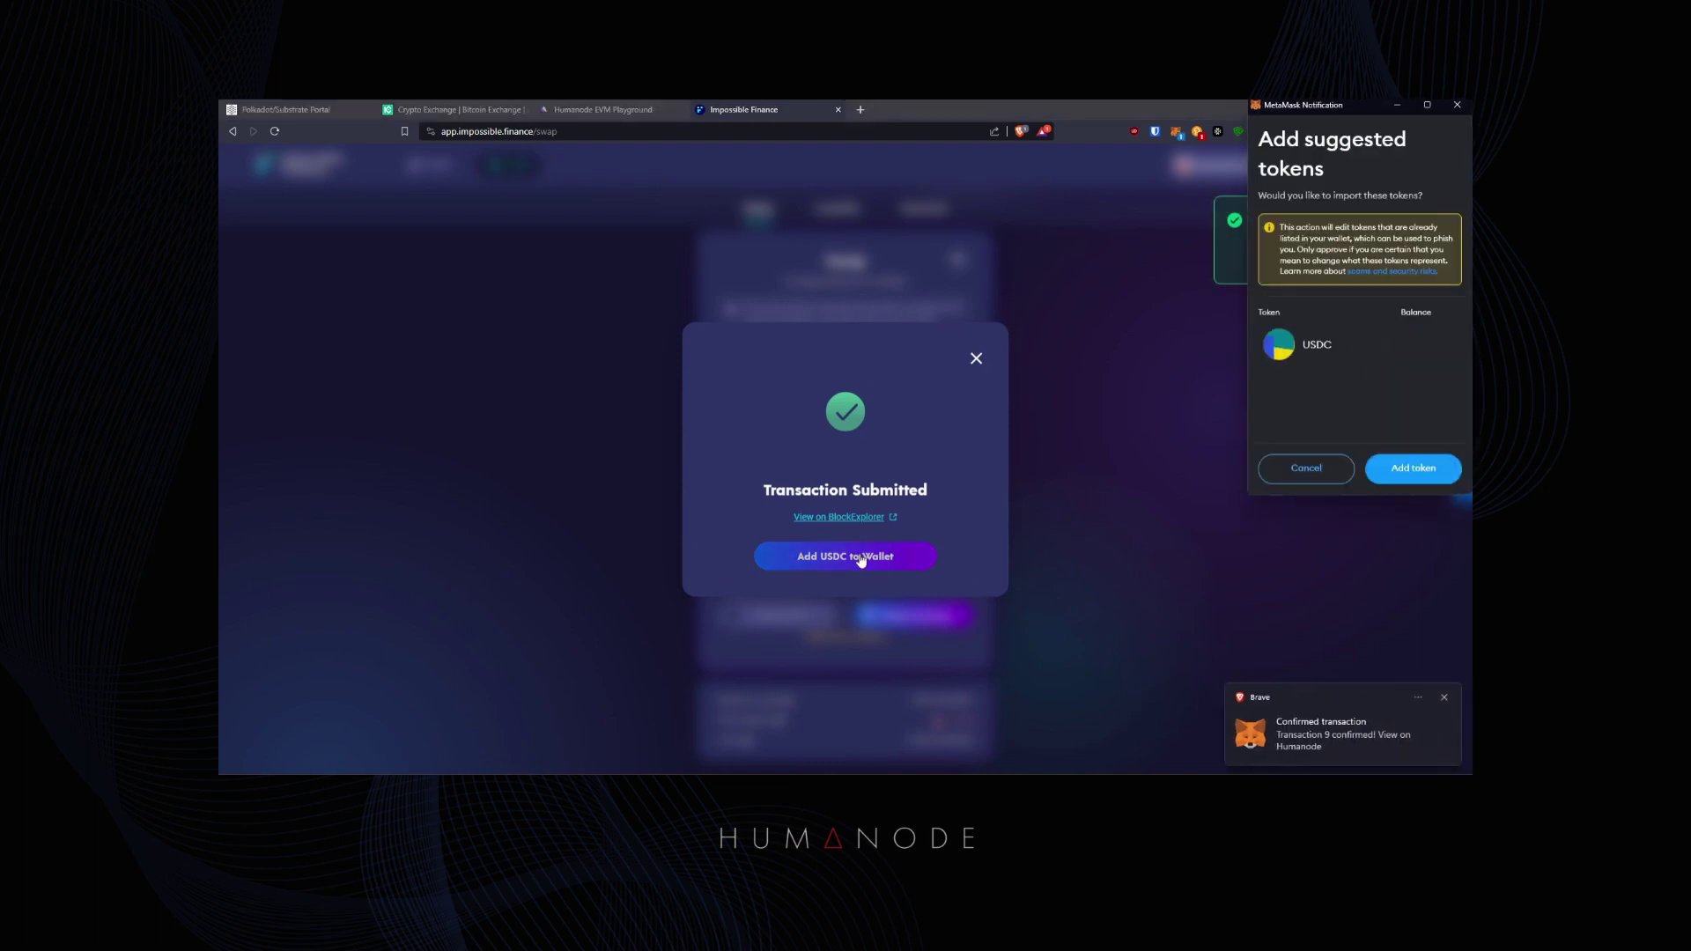
click(1412, 471)
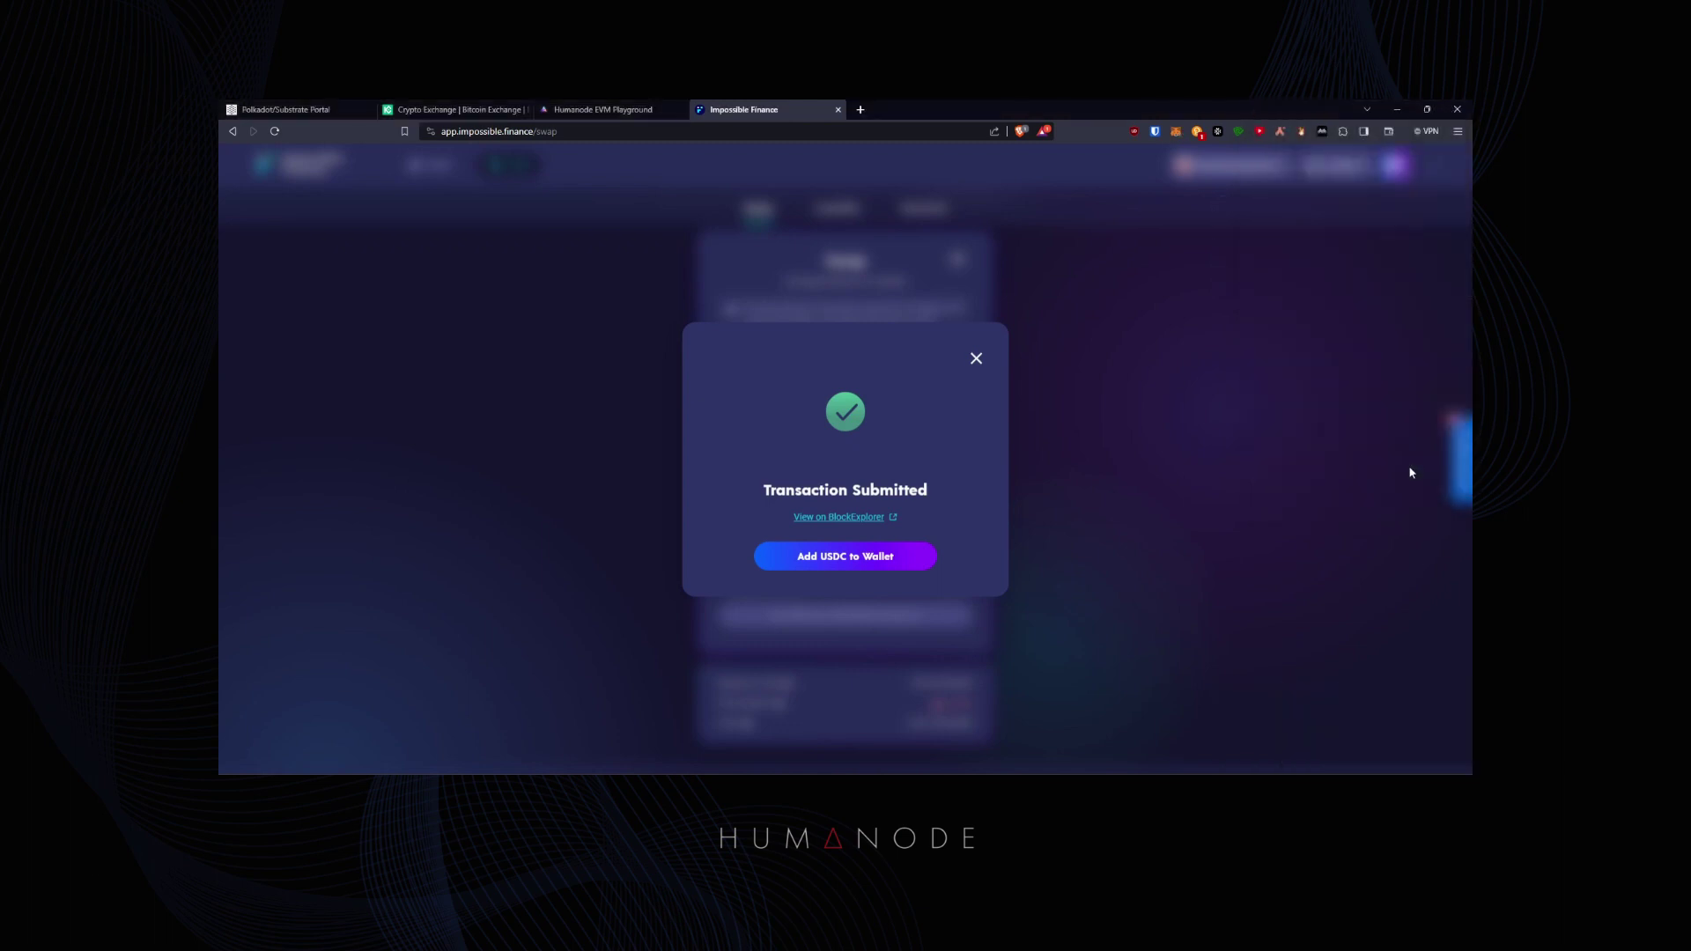
click(975, 359)
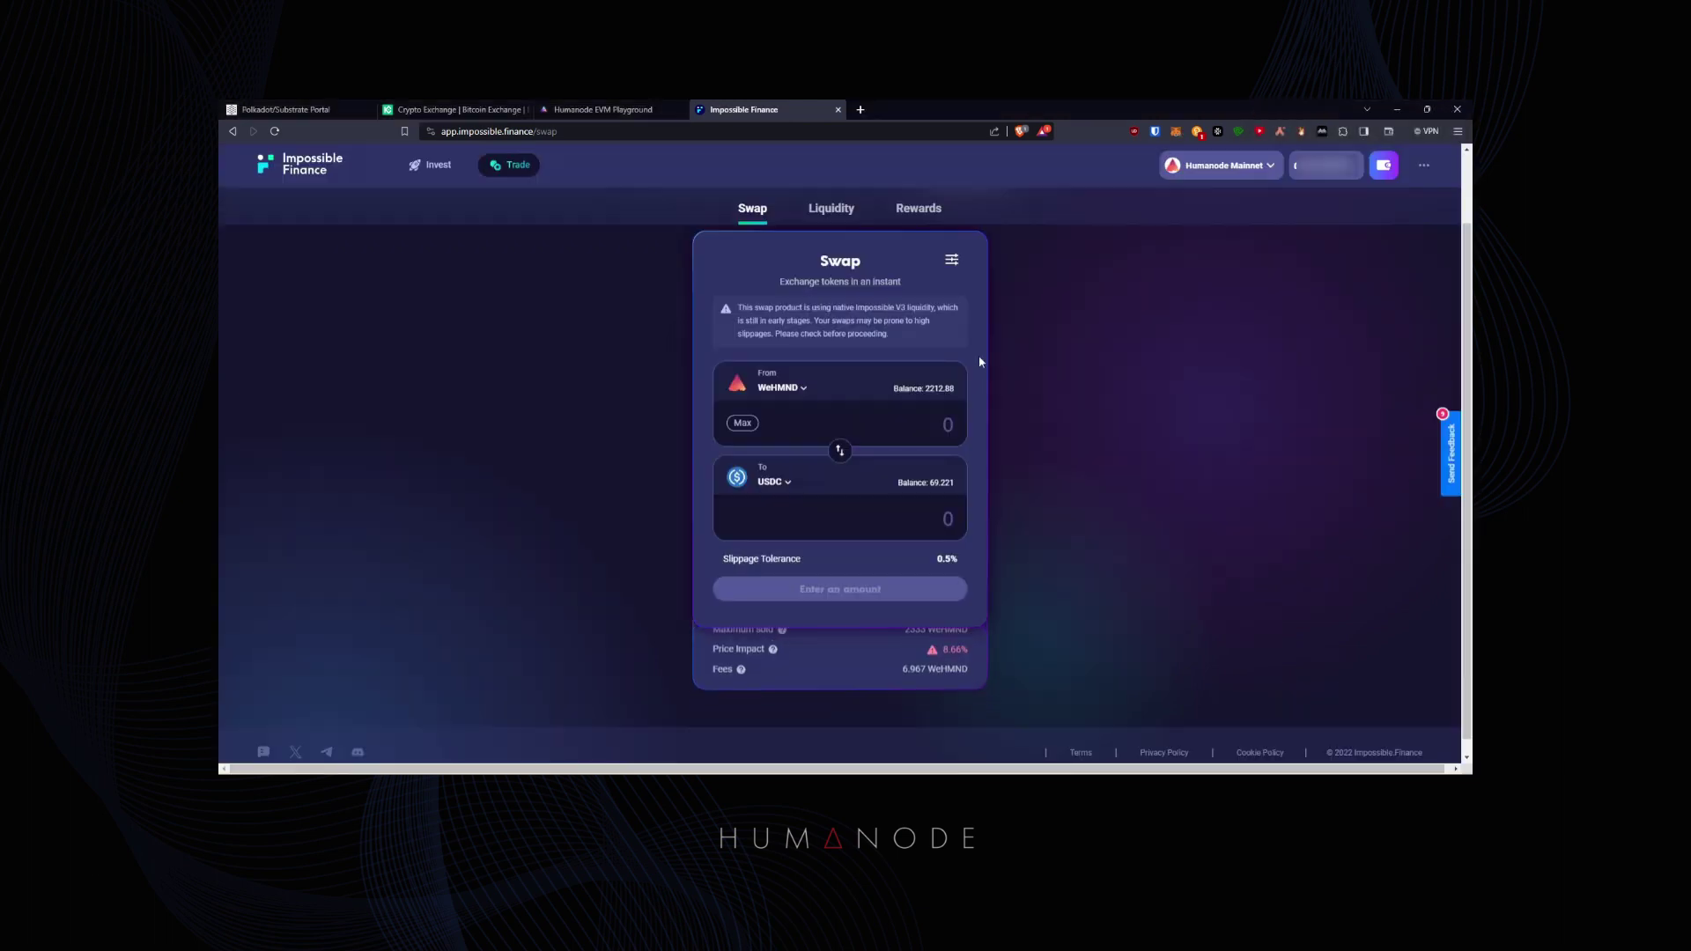
click(829, 212)
- Start a WeHMND/USDC liquidity deposit with 50 USDC, pairing 2114.29 WeHMND
click(849, 466)
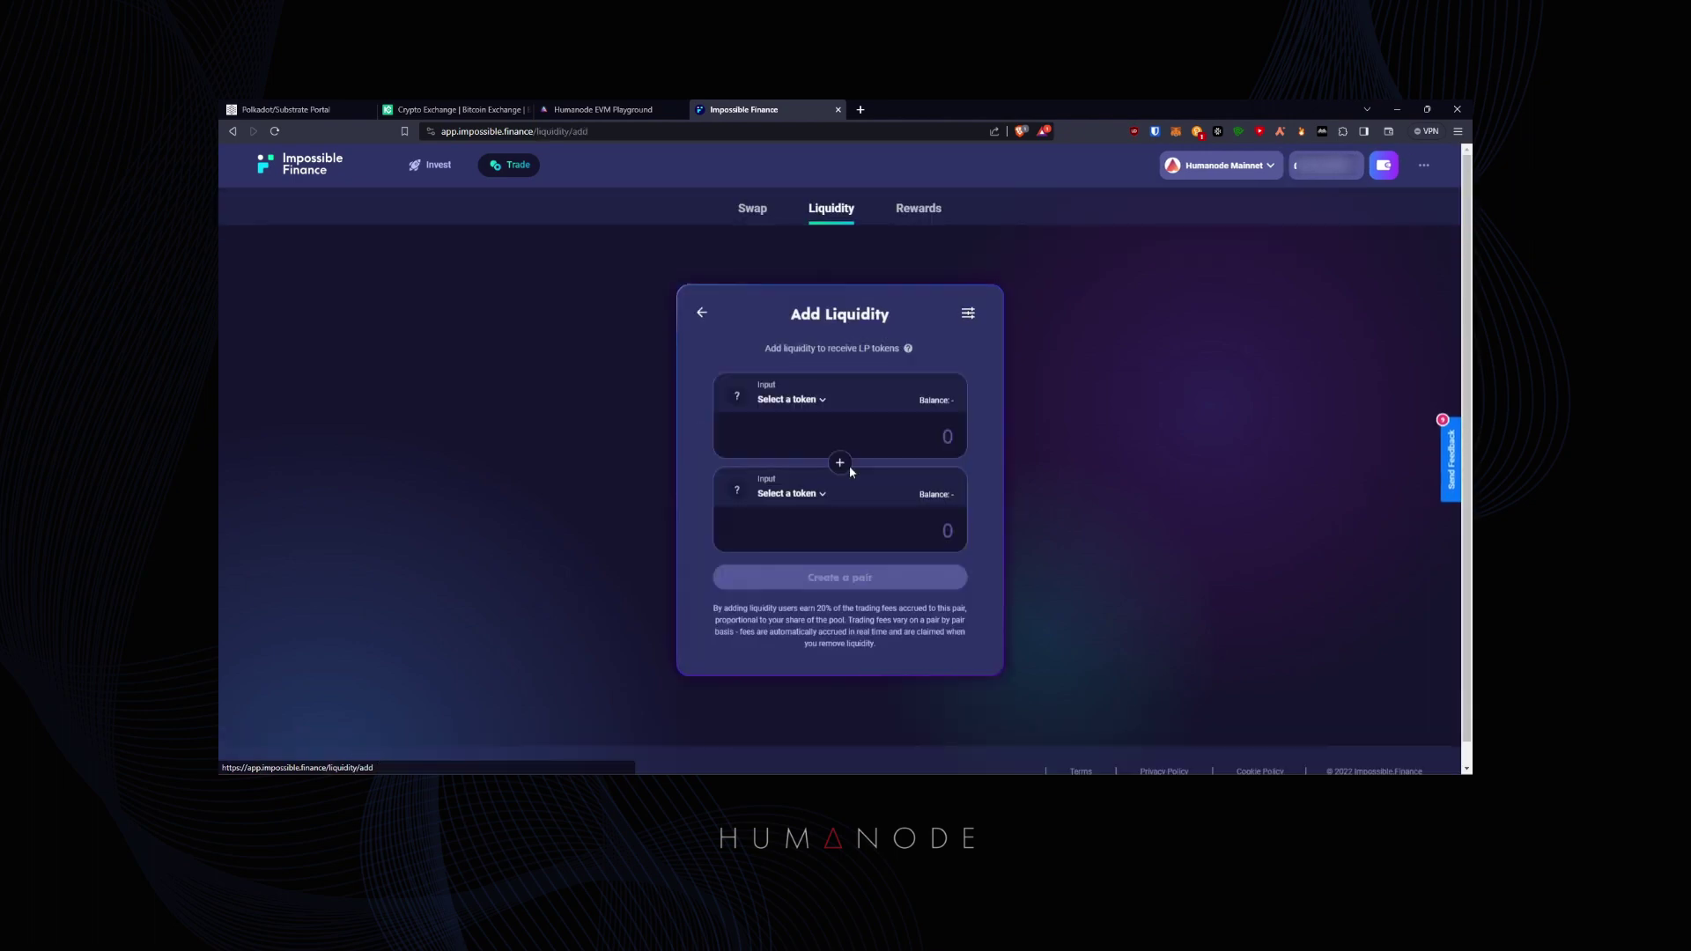
click(821, 399)
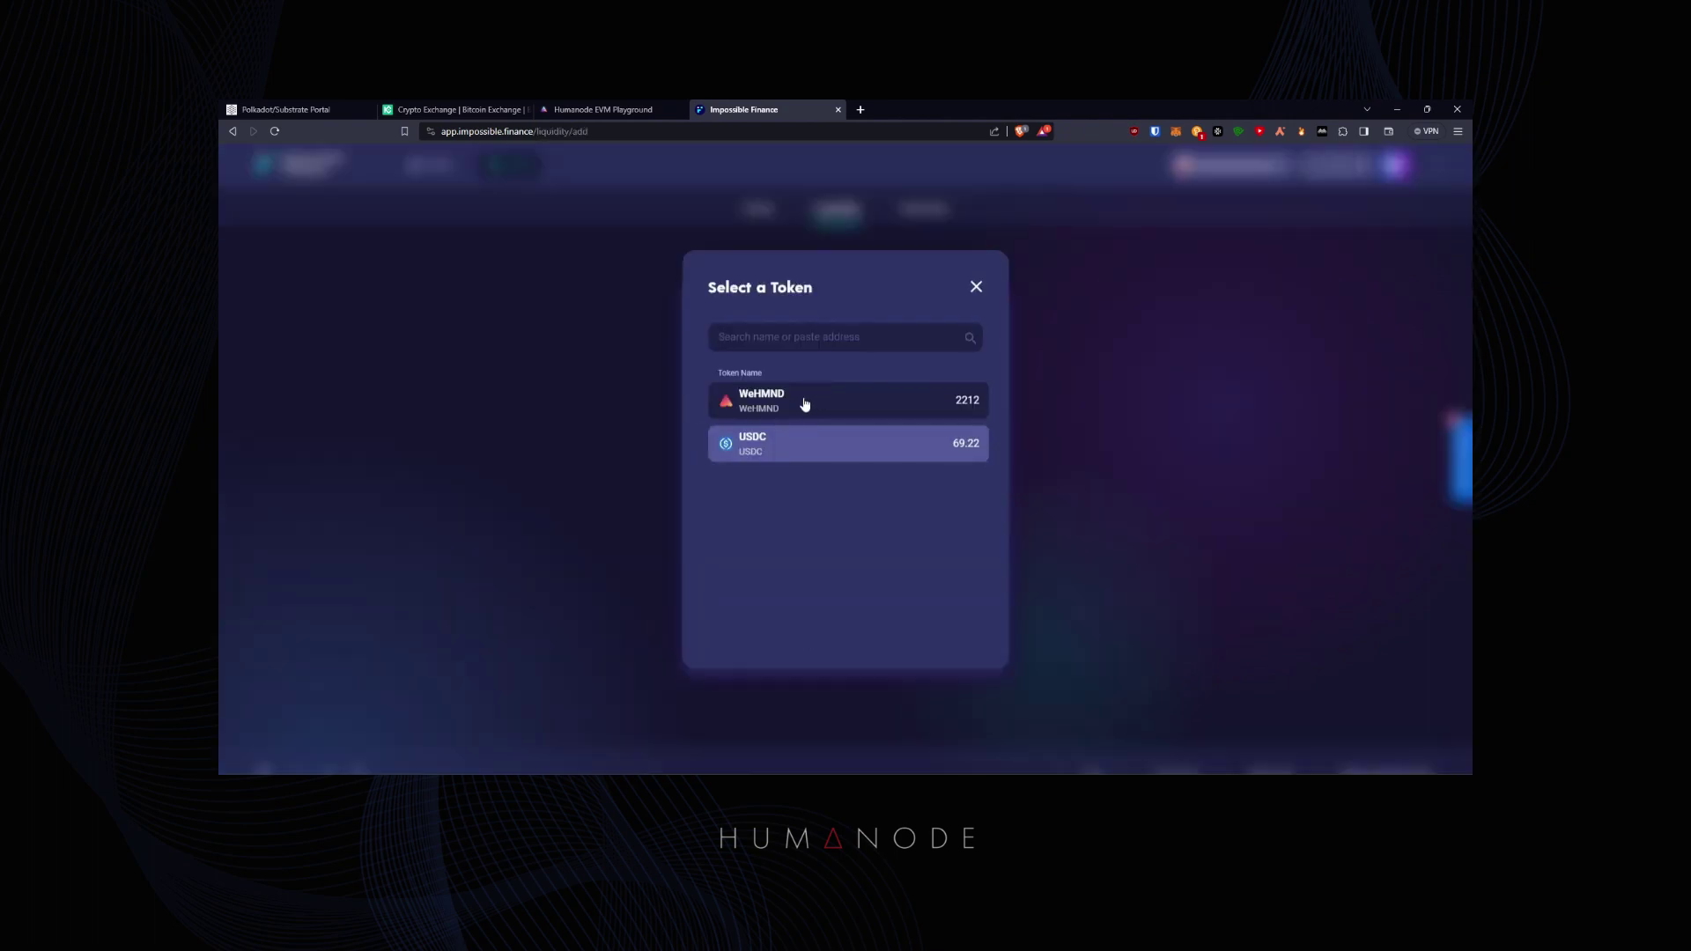
click(804, 404)
click(803, 496)
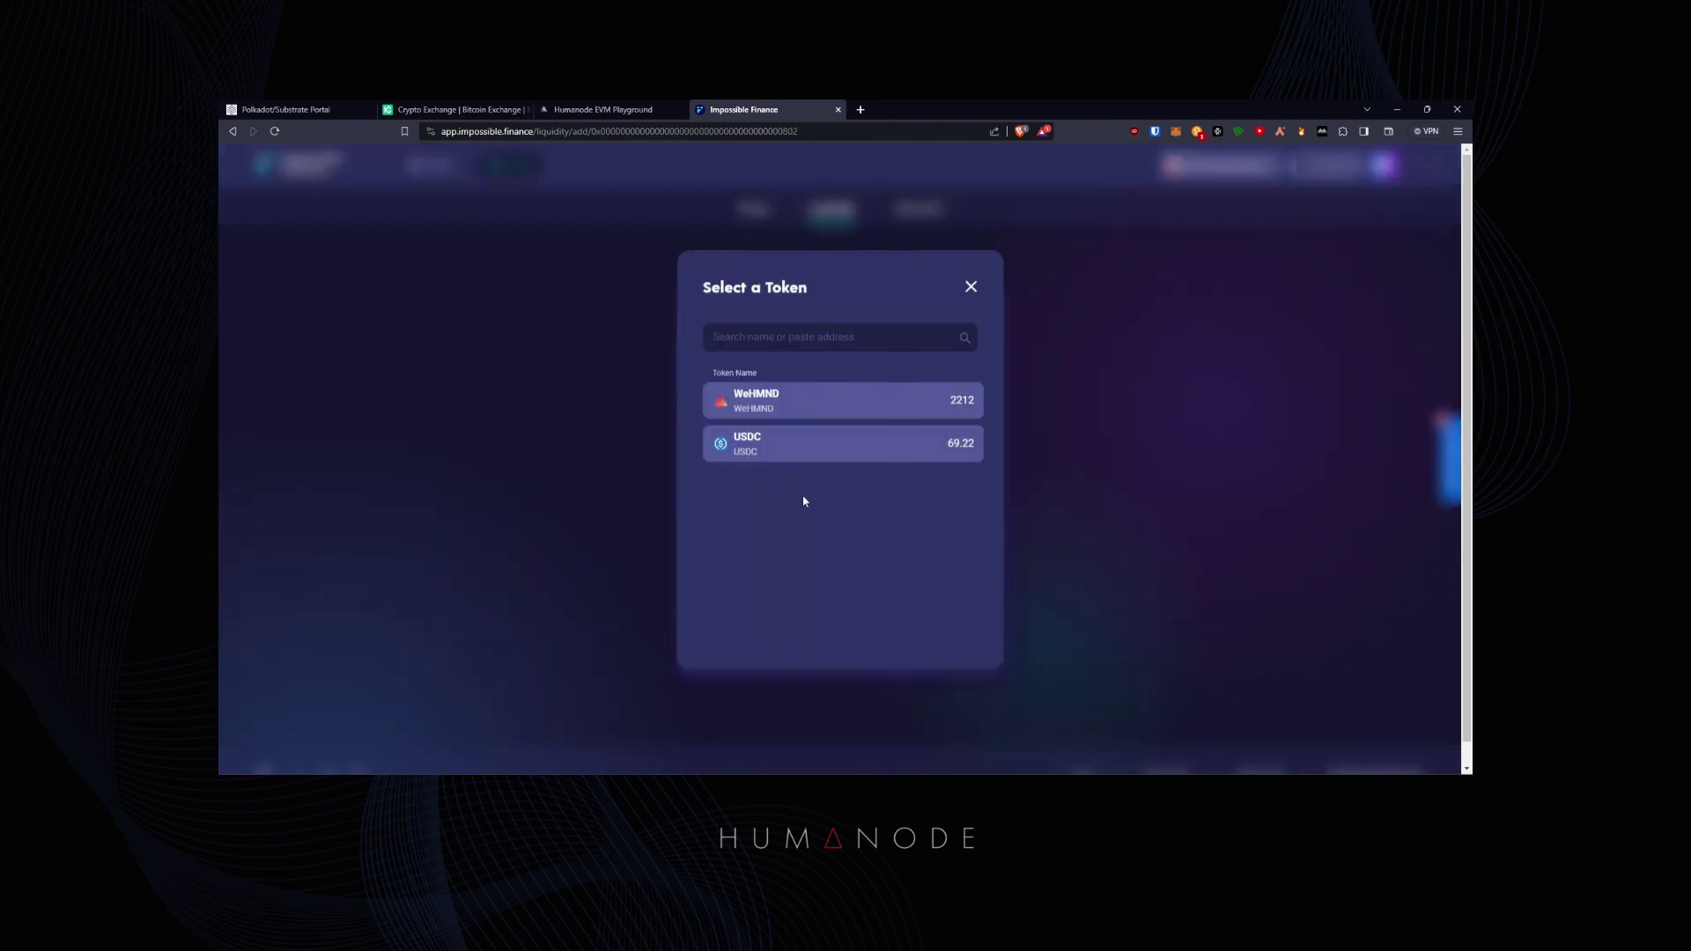
click(777, 445)
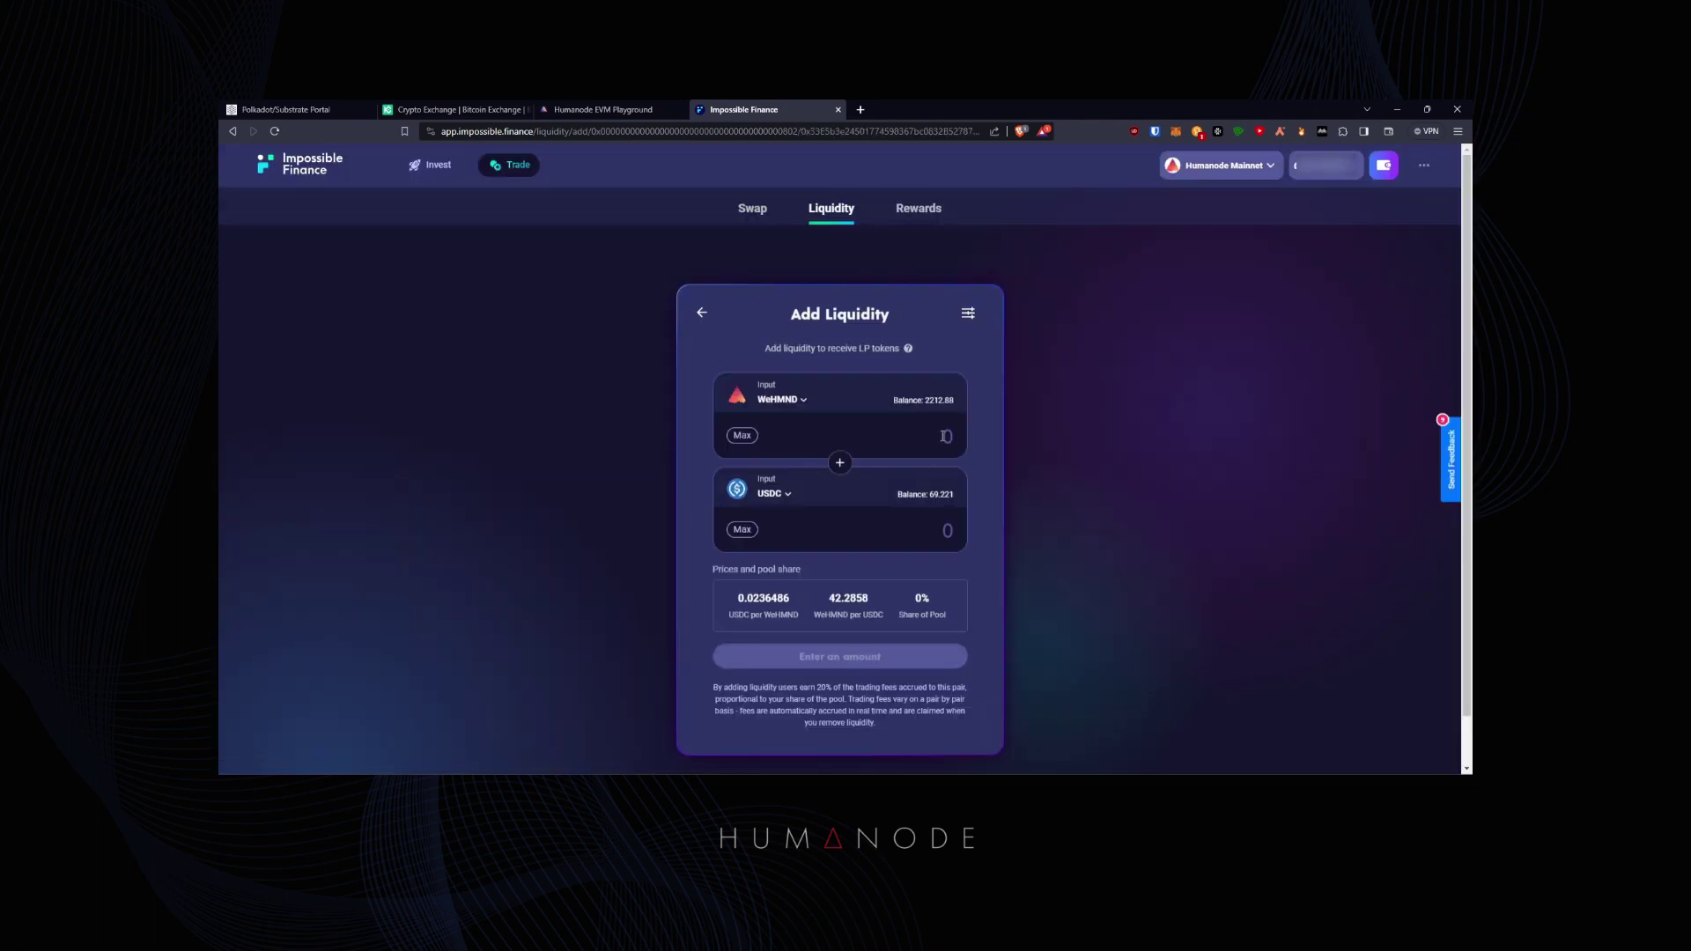
click(944, 529)
text(50)
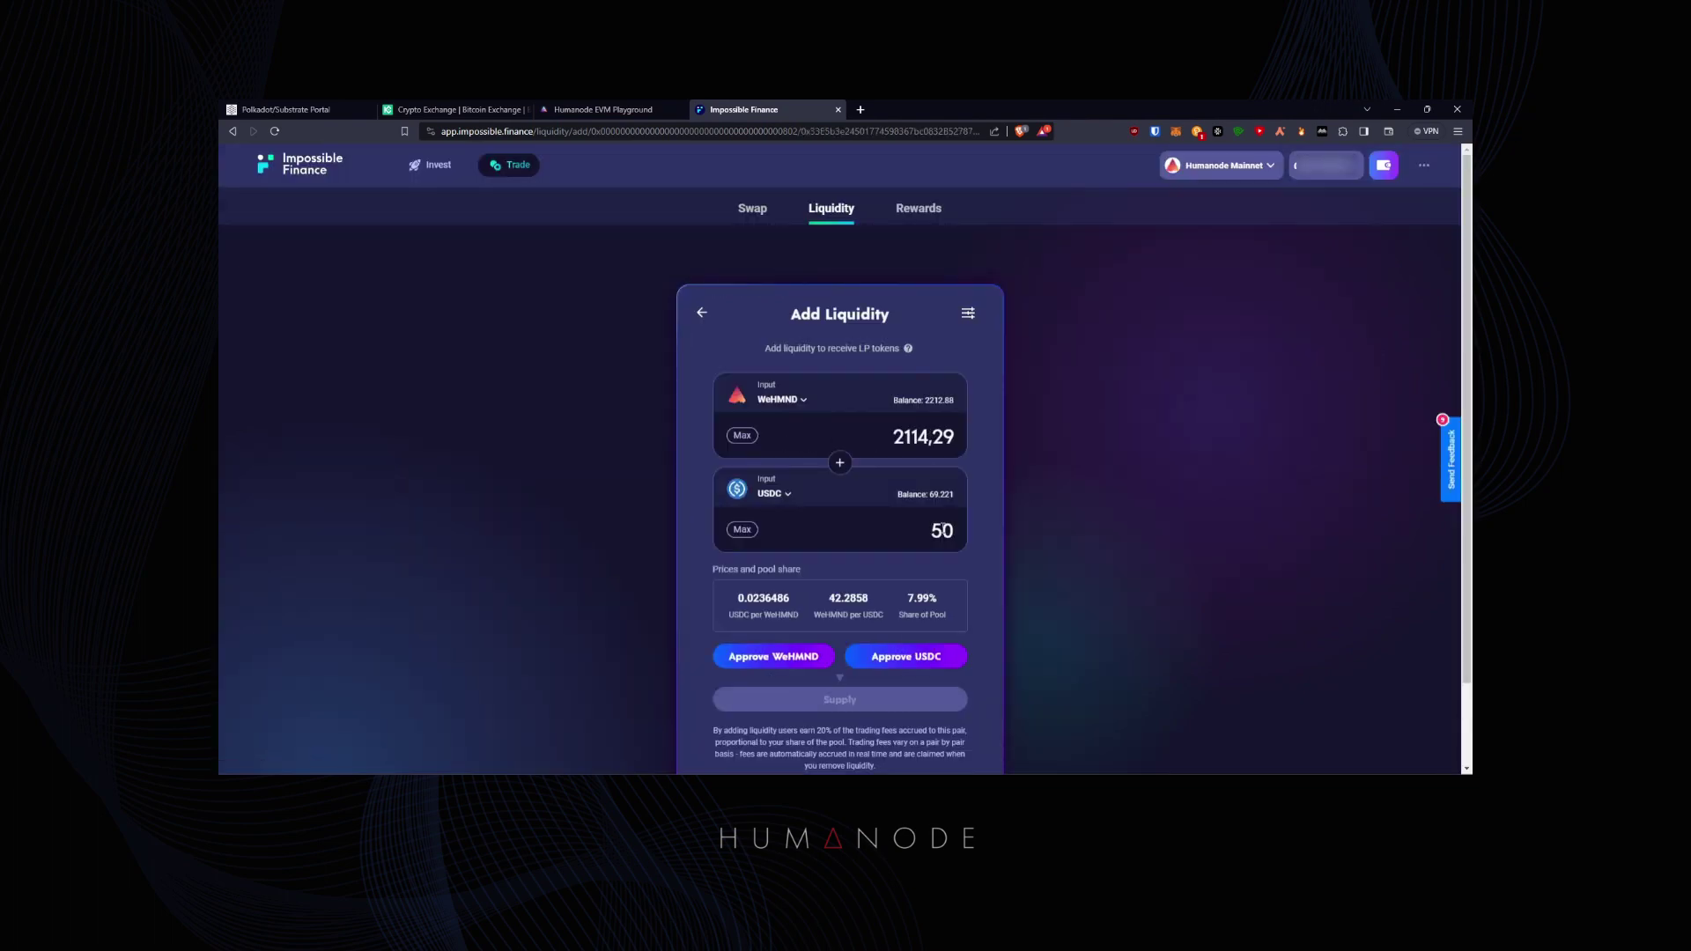
- Approve the pool to spend WeHMND in MetaMask, then request USDC approval
click(786, 663)
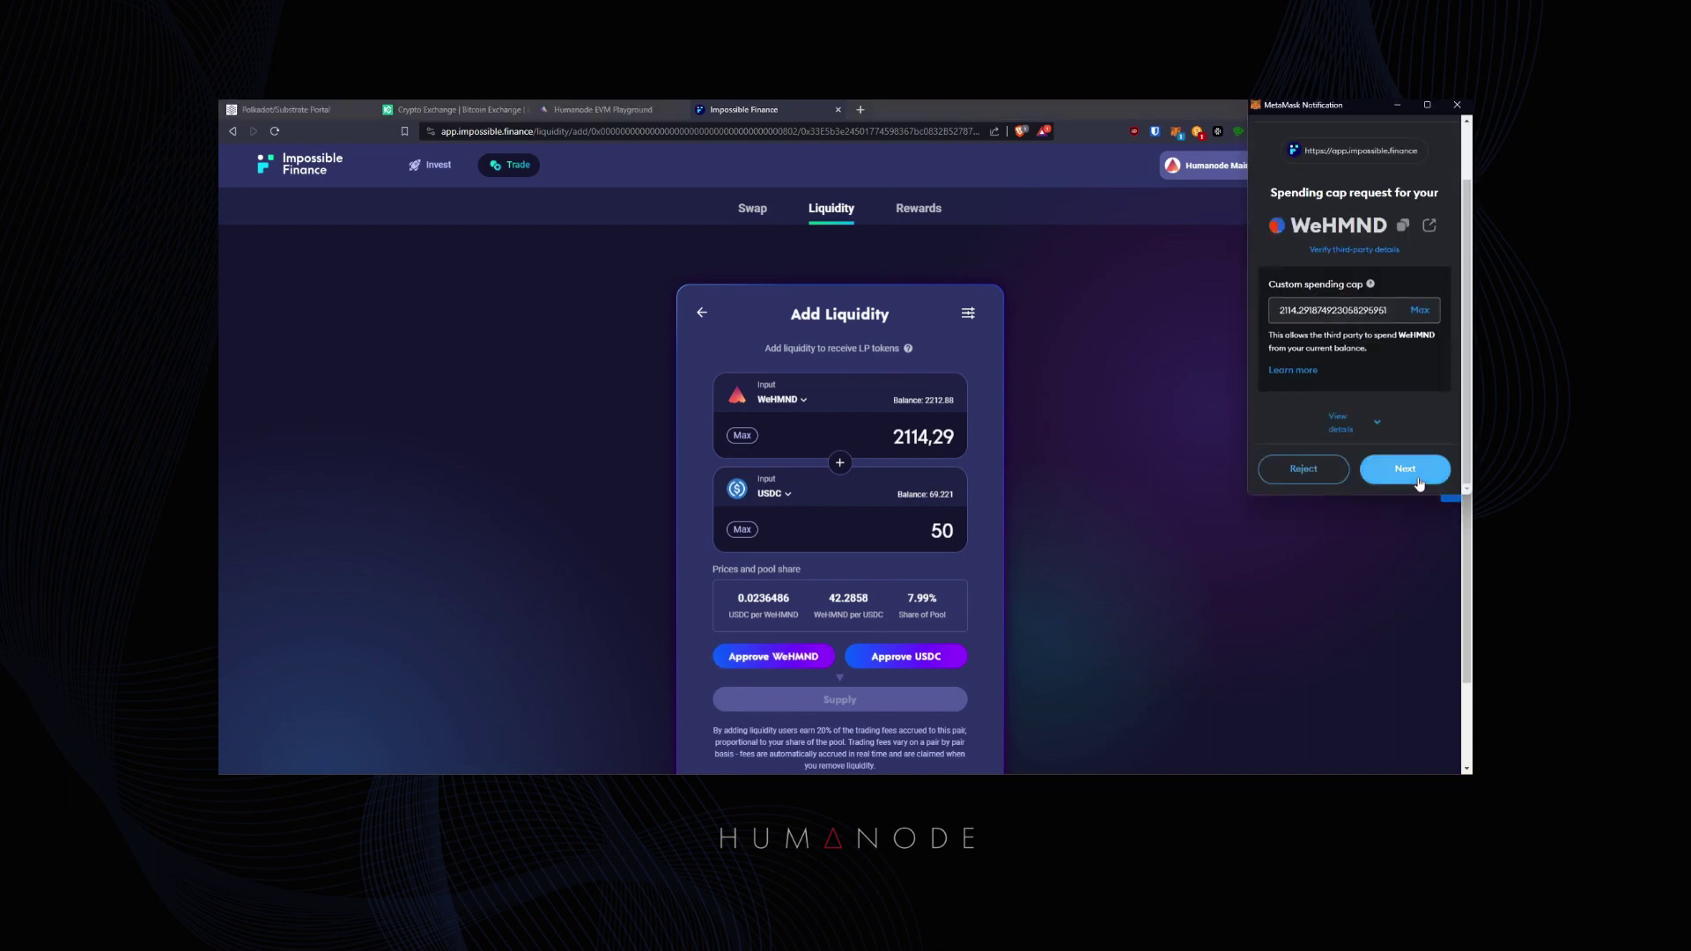
click(1418, 477)
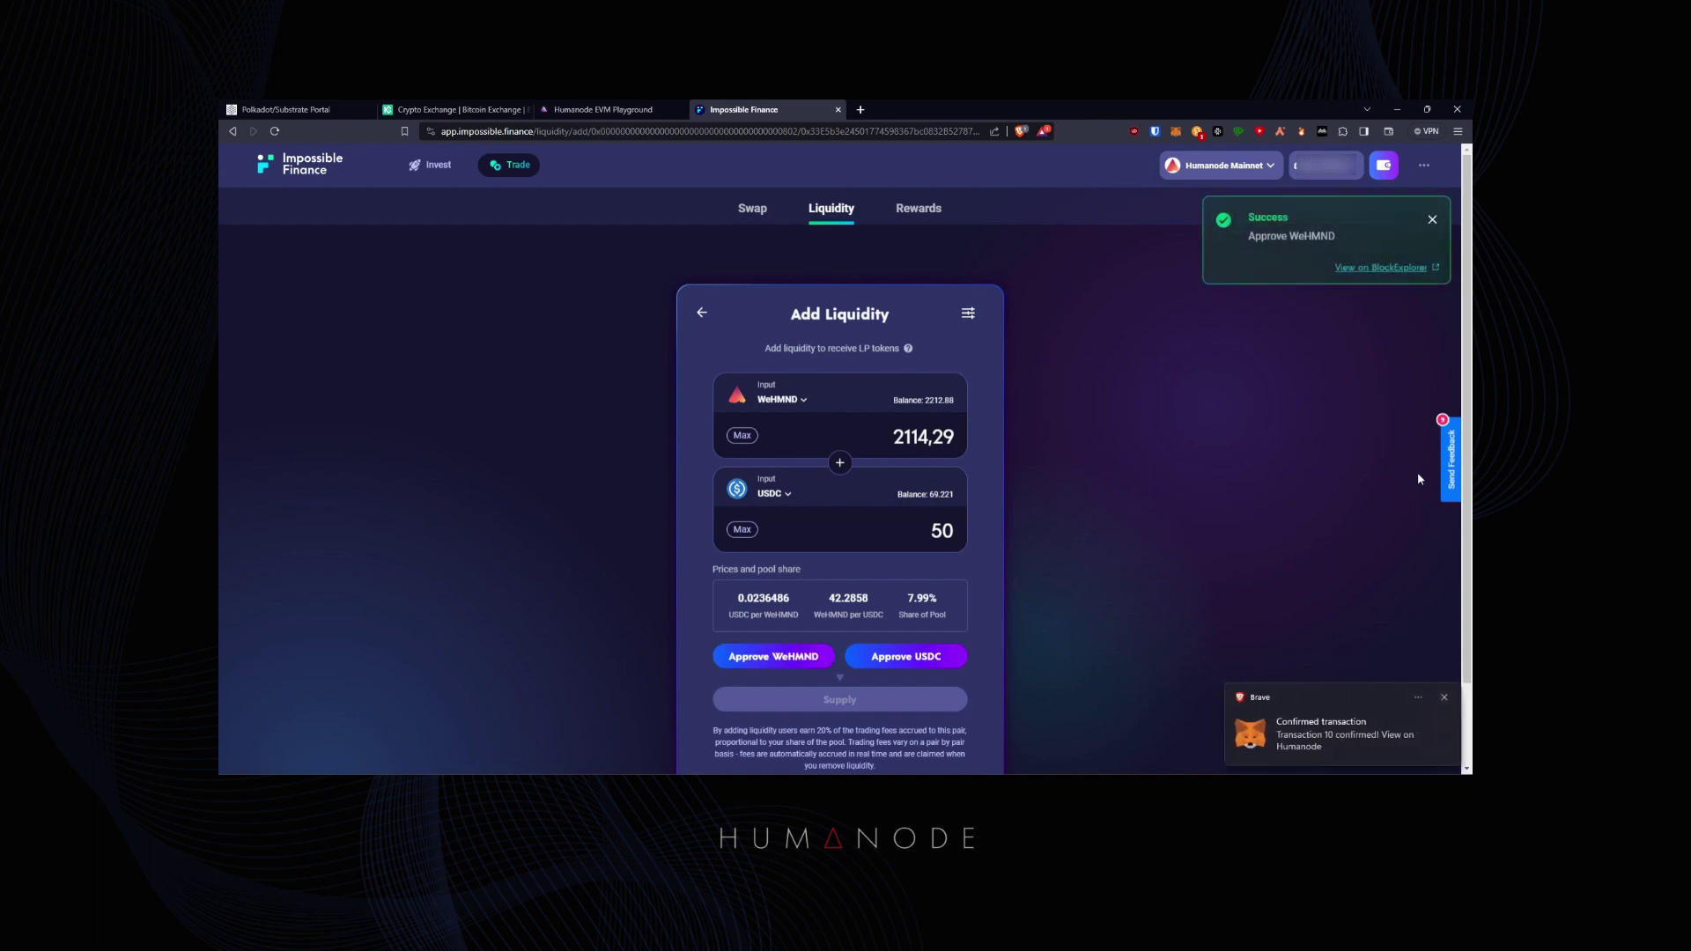
click(892, 657)
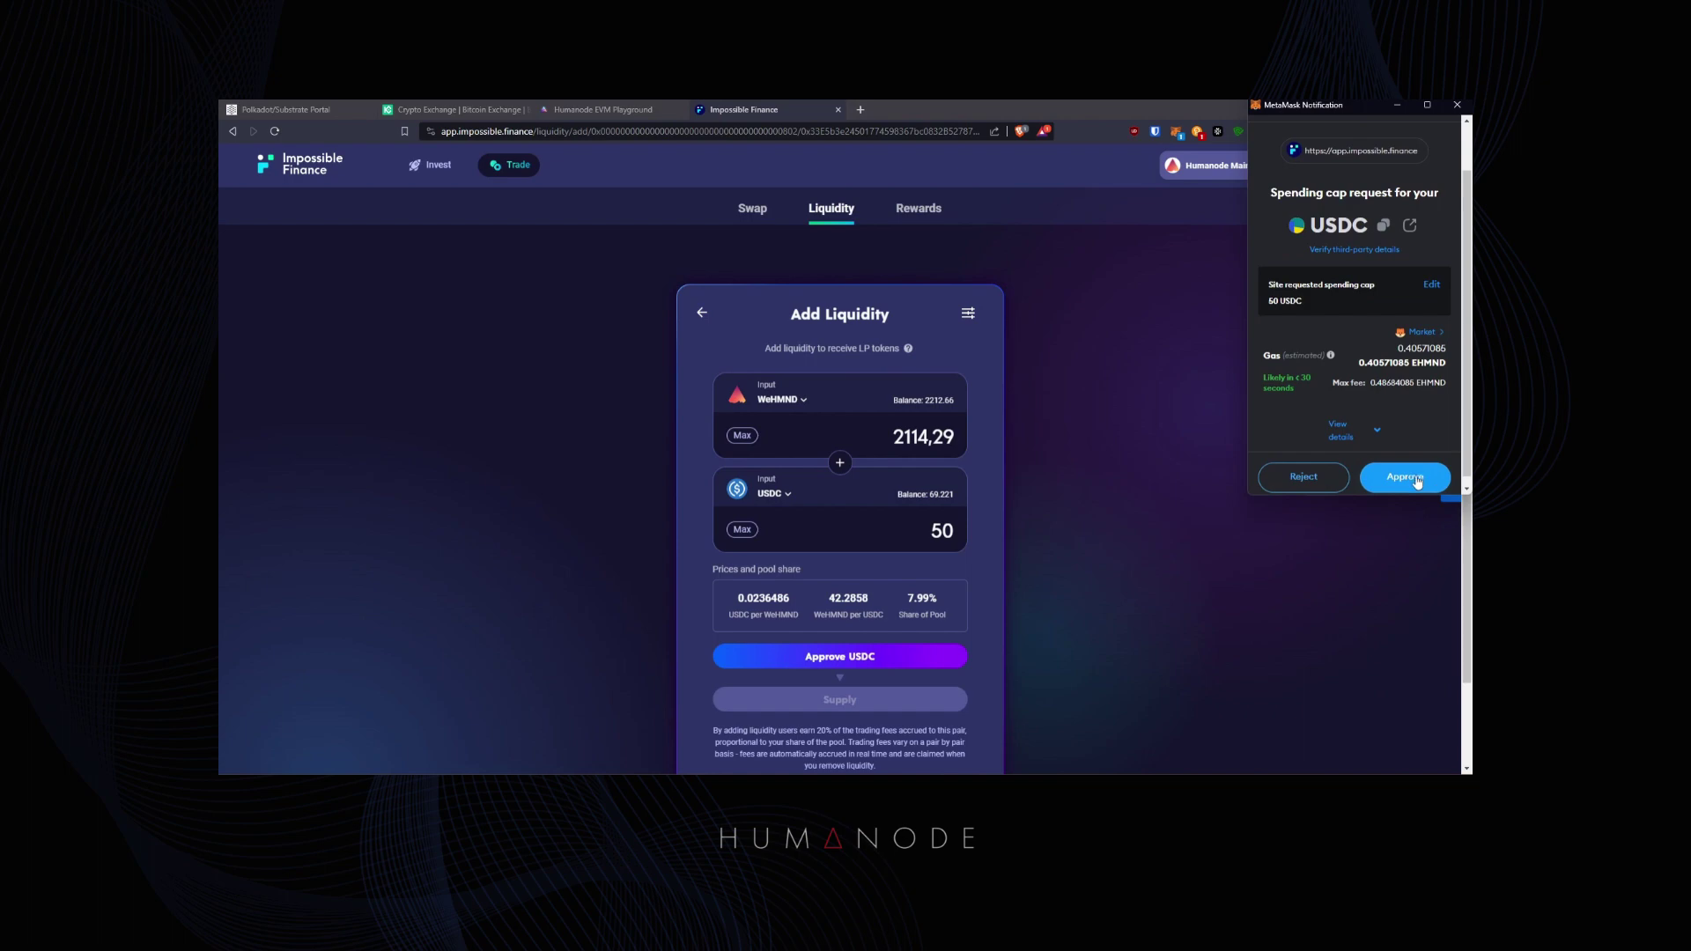
- Approve USDC spending and supply 2114.29 WeHMND plus 50 USDC to the pool
click(1414, 477)
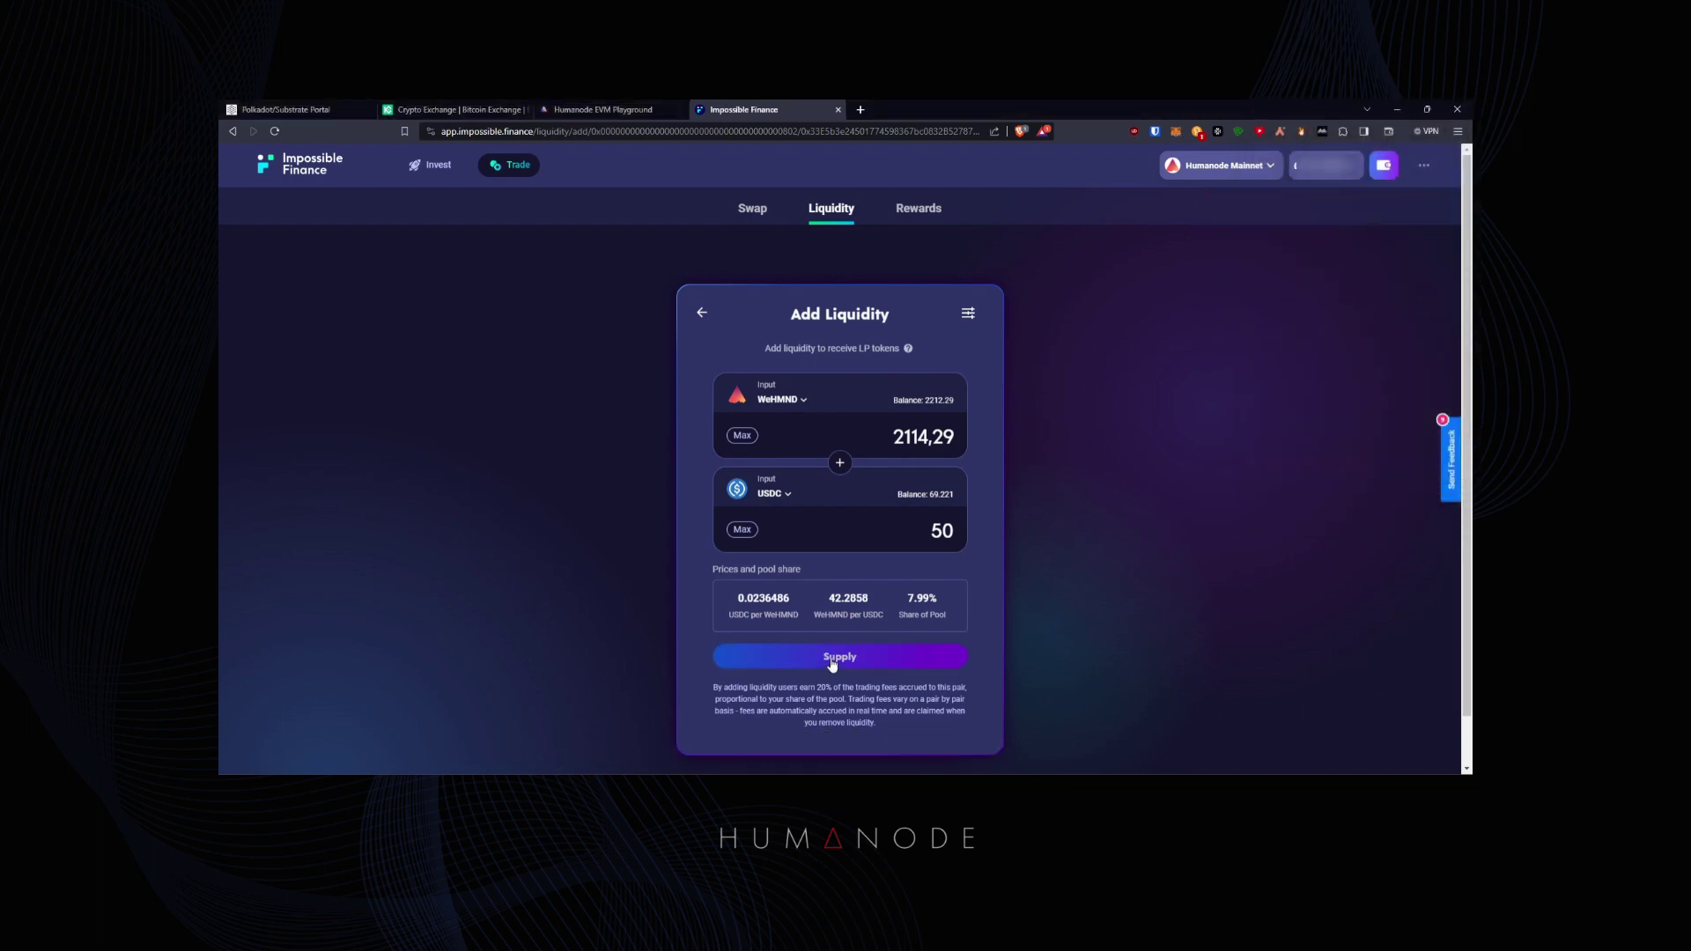
click(832, 659)
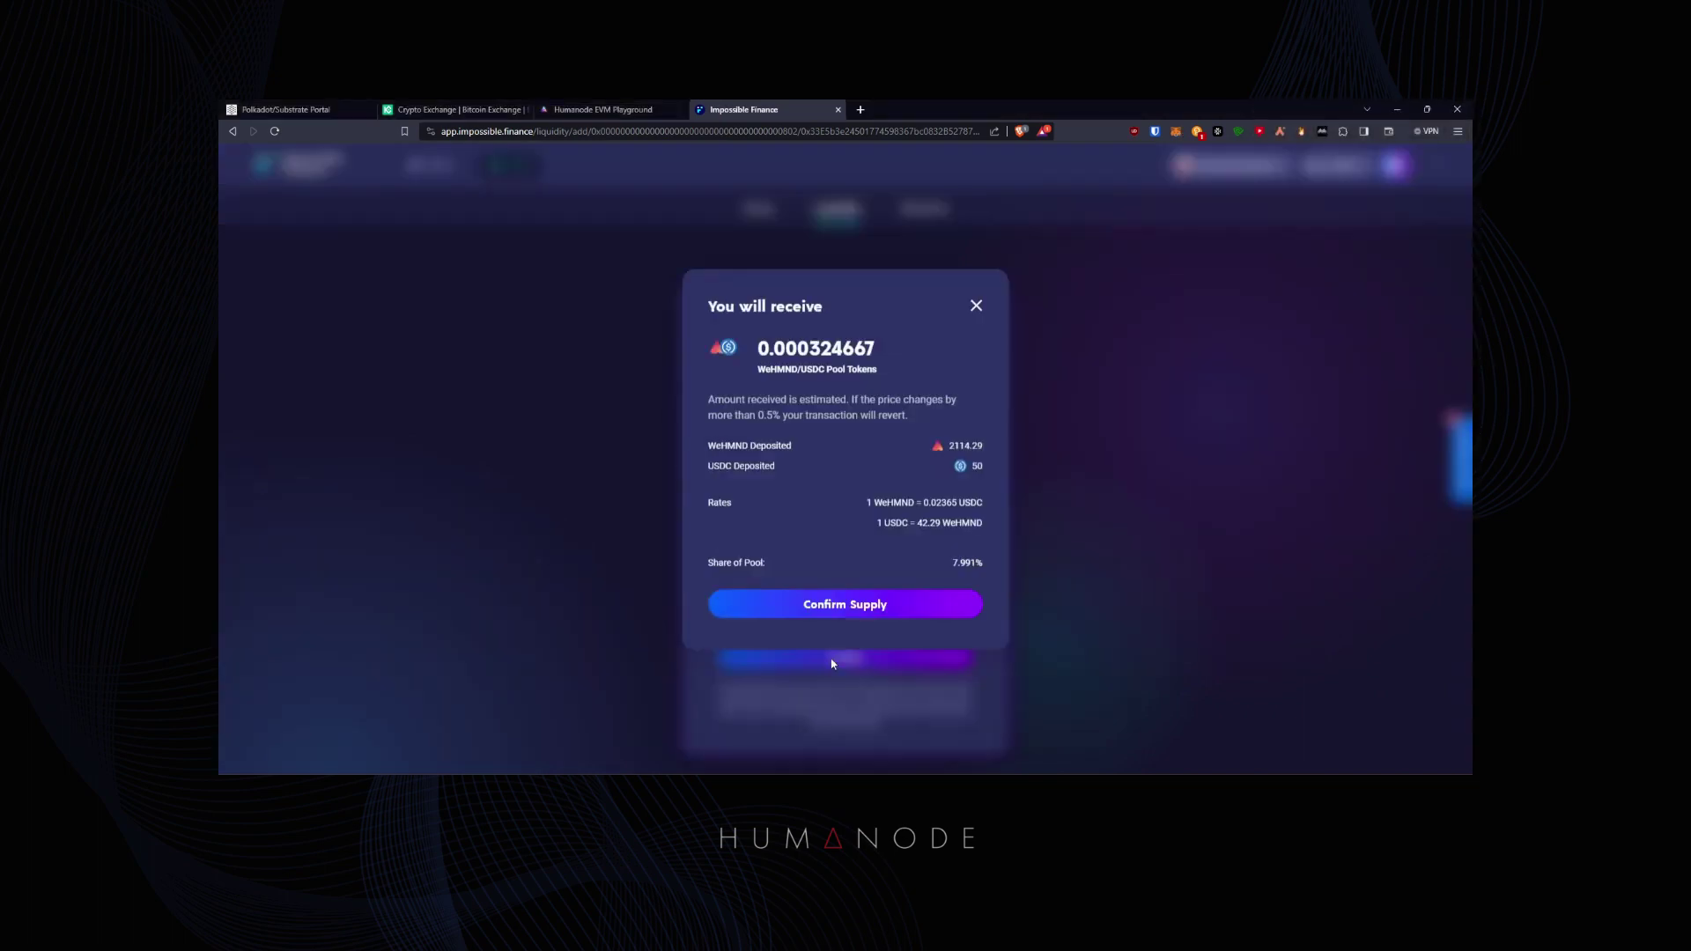
click(847, 607)
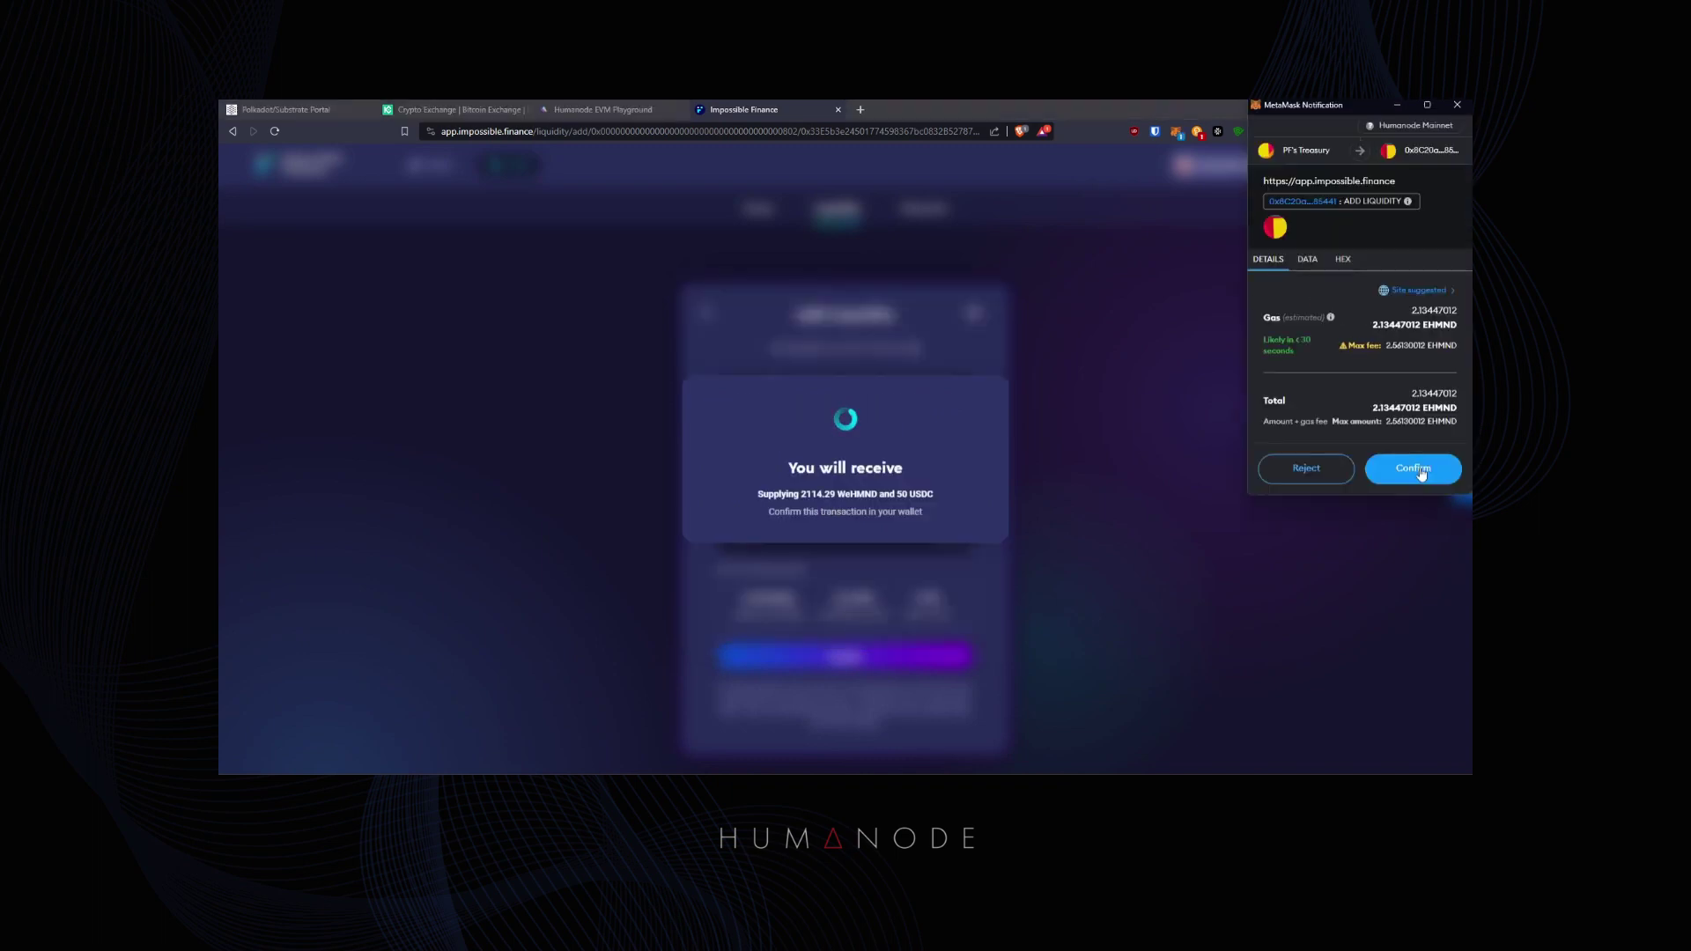
click(1419, 472)
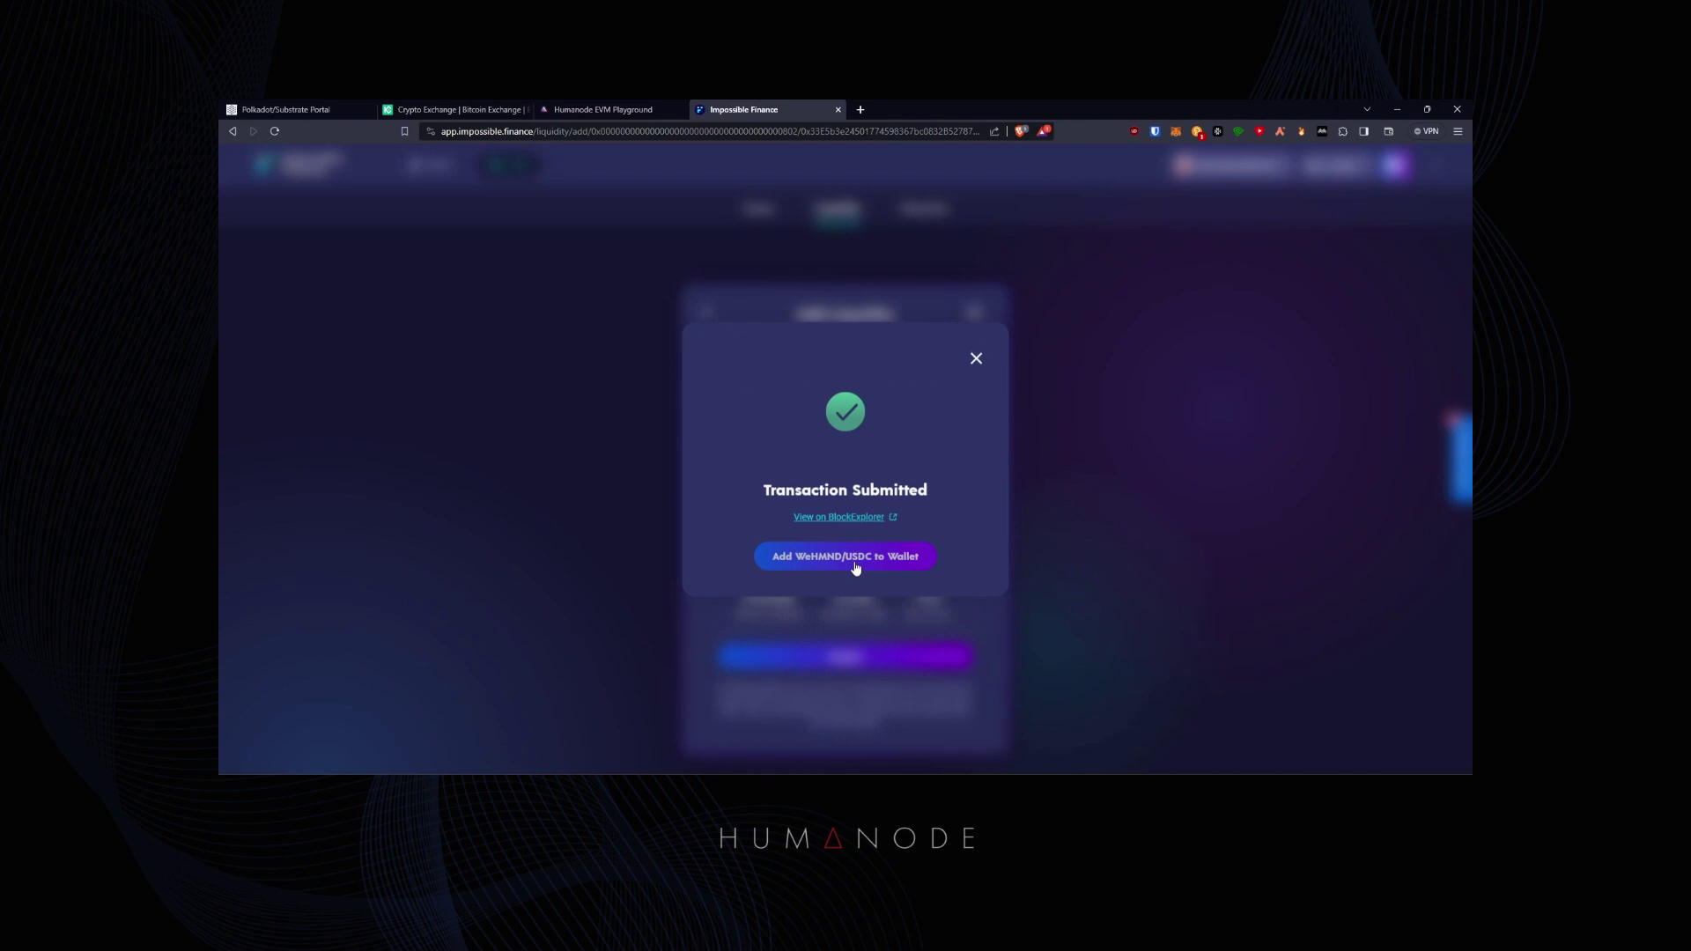
- Import the WeHMND/USDC LP token into MetaMask and check the 0.0003246 LP balance
click(856, 566)
click(1080, 581)
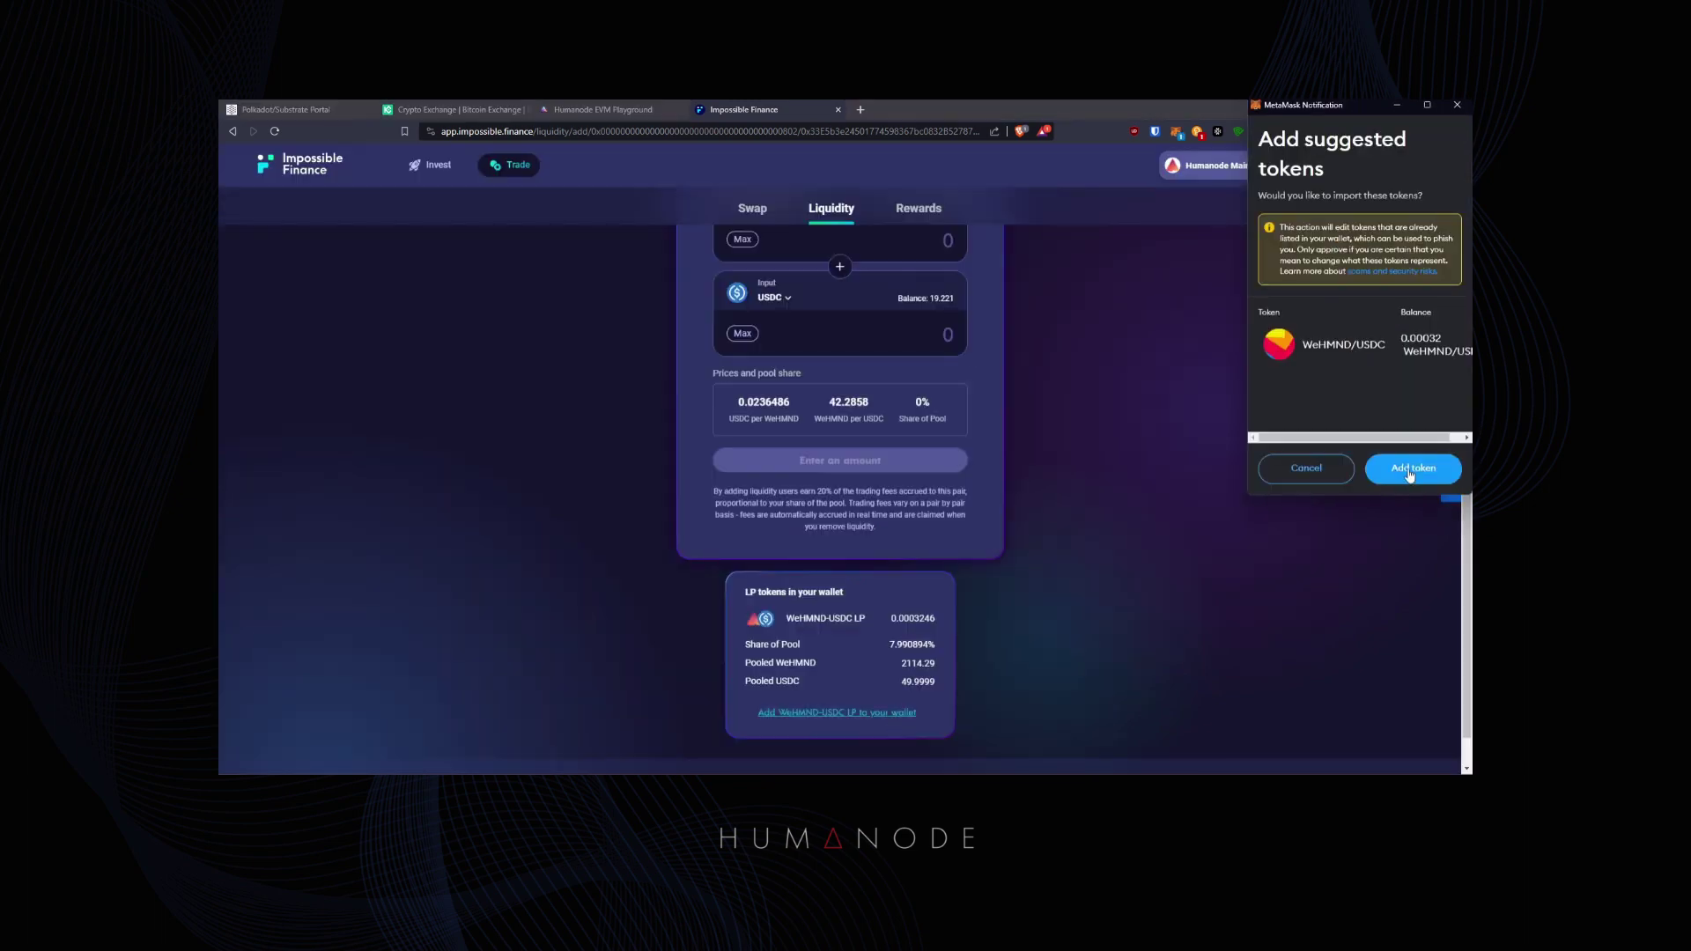
click(1407, 468)
click(1175, 131)
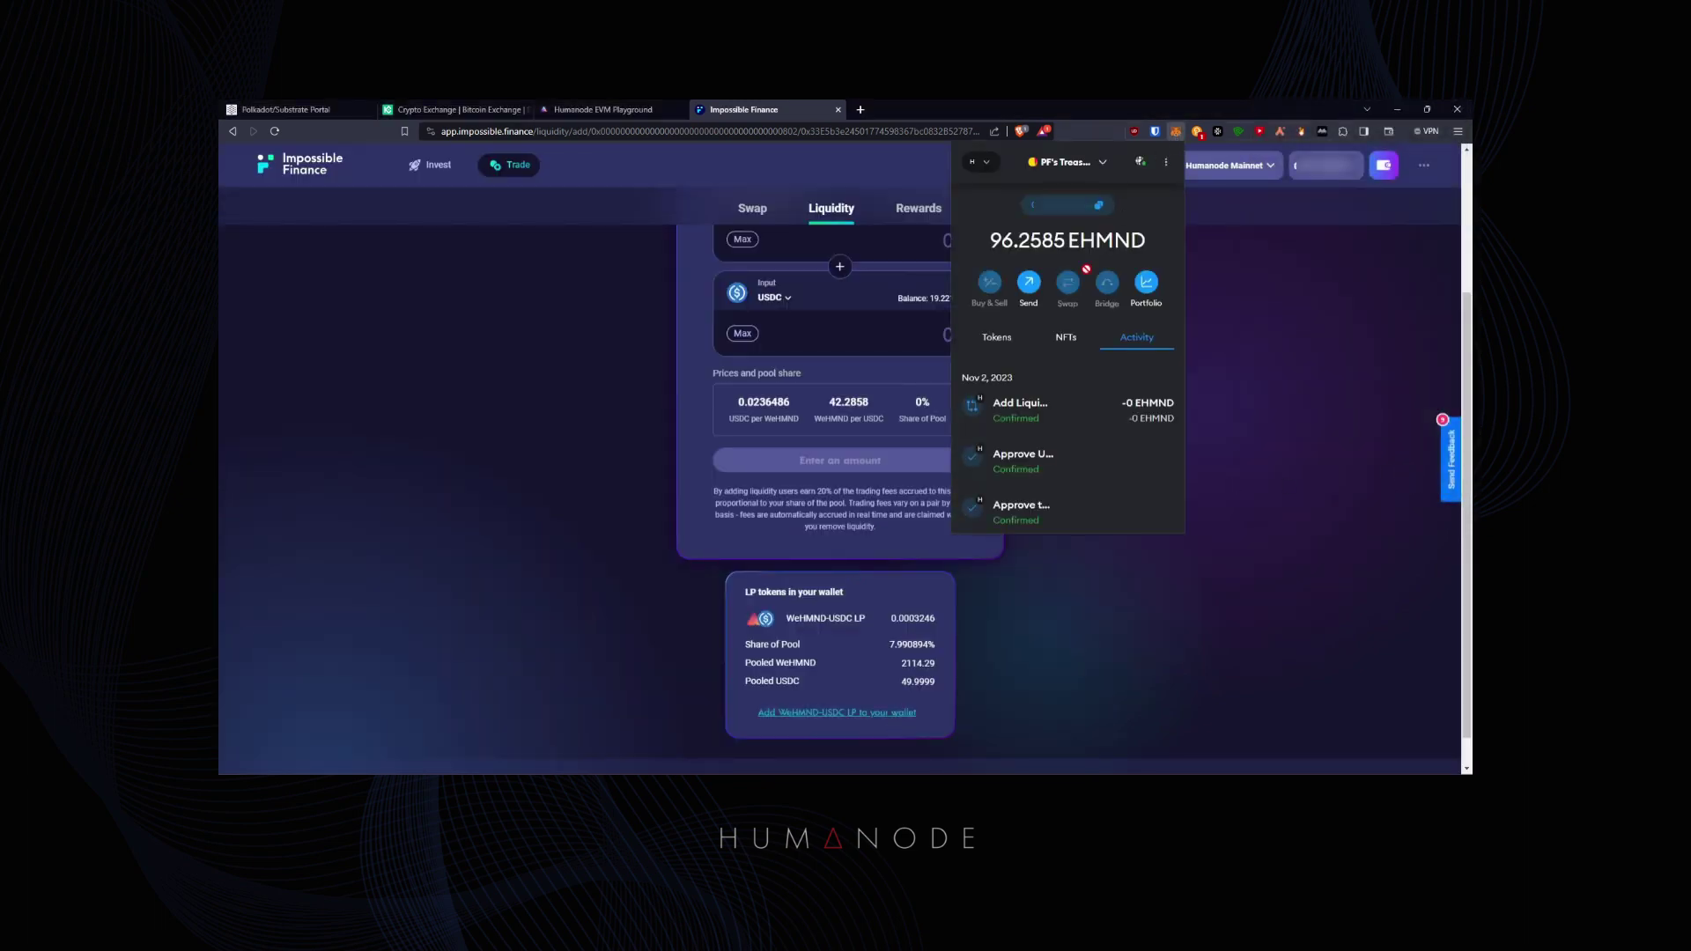
click(997, 339)
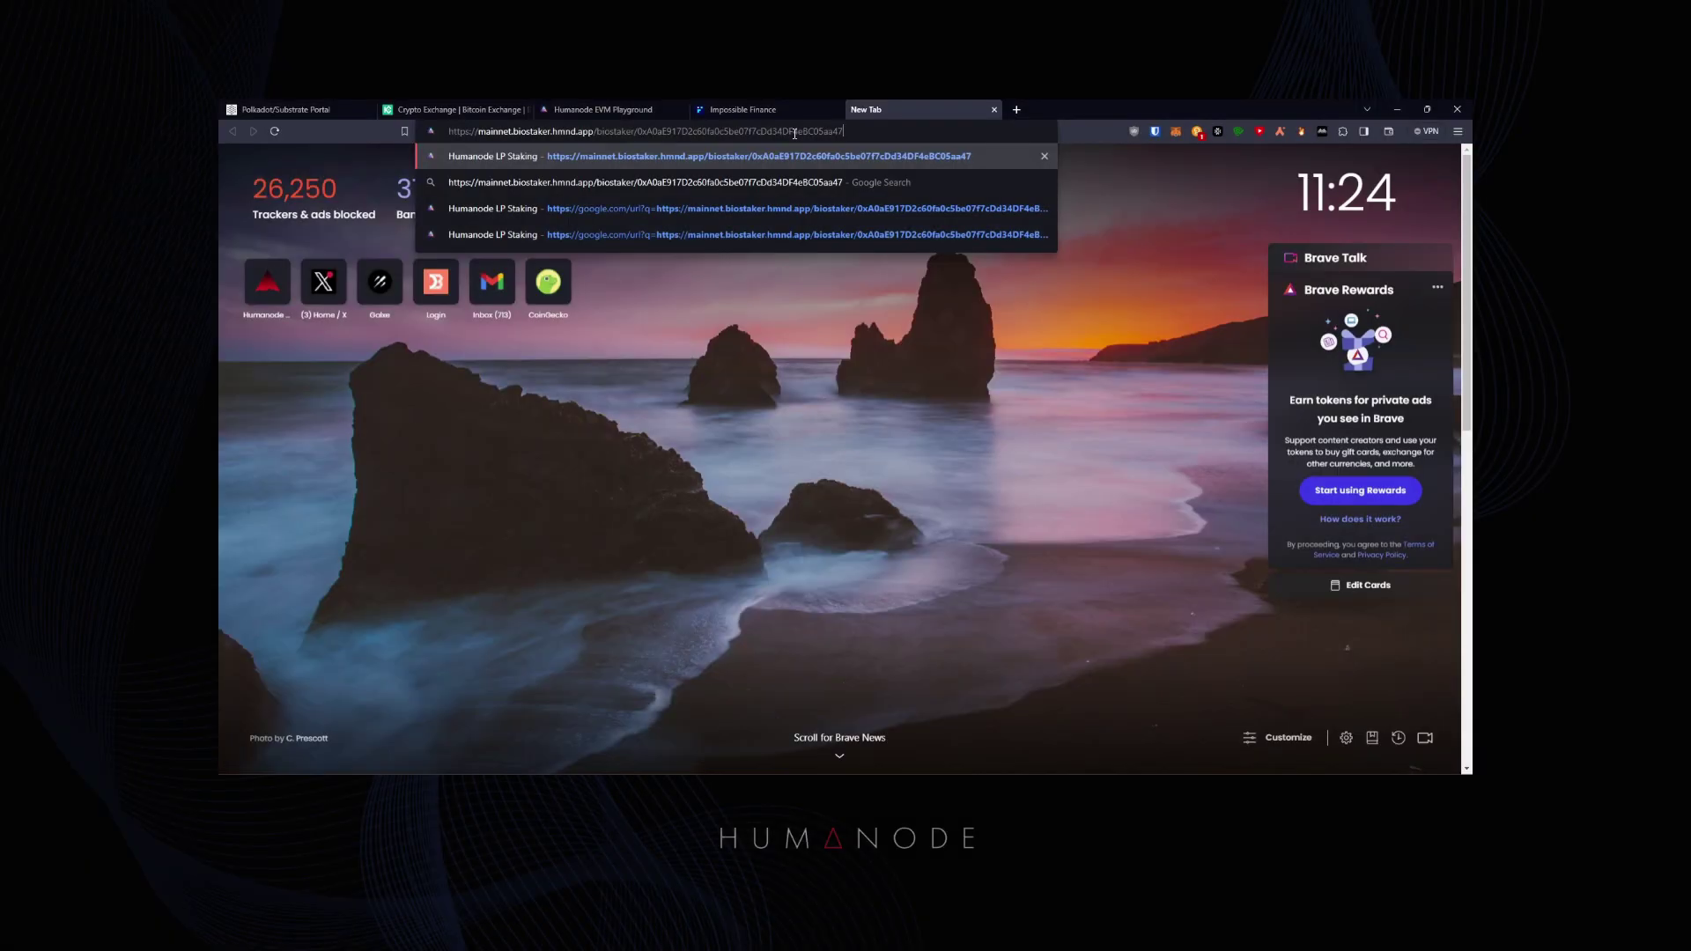
- Load the Humanode LP staking page and connect the MetaMask wallet
key(Return)
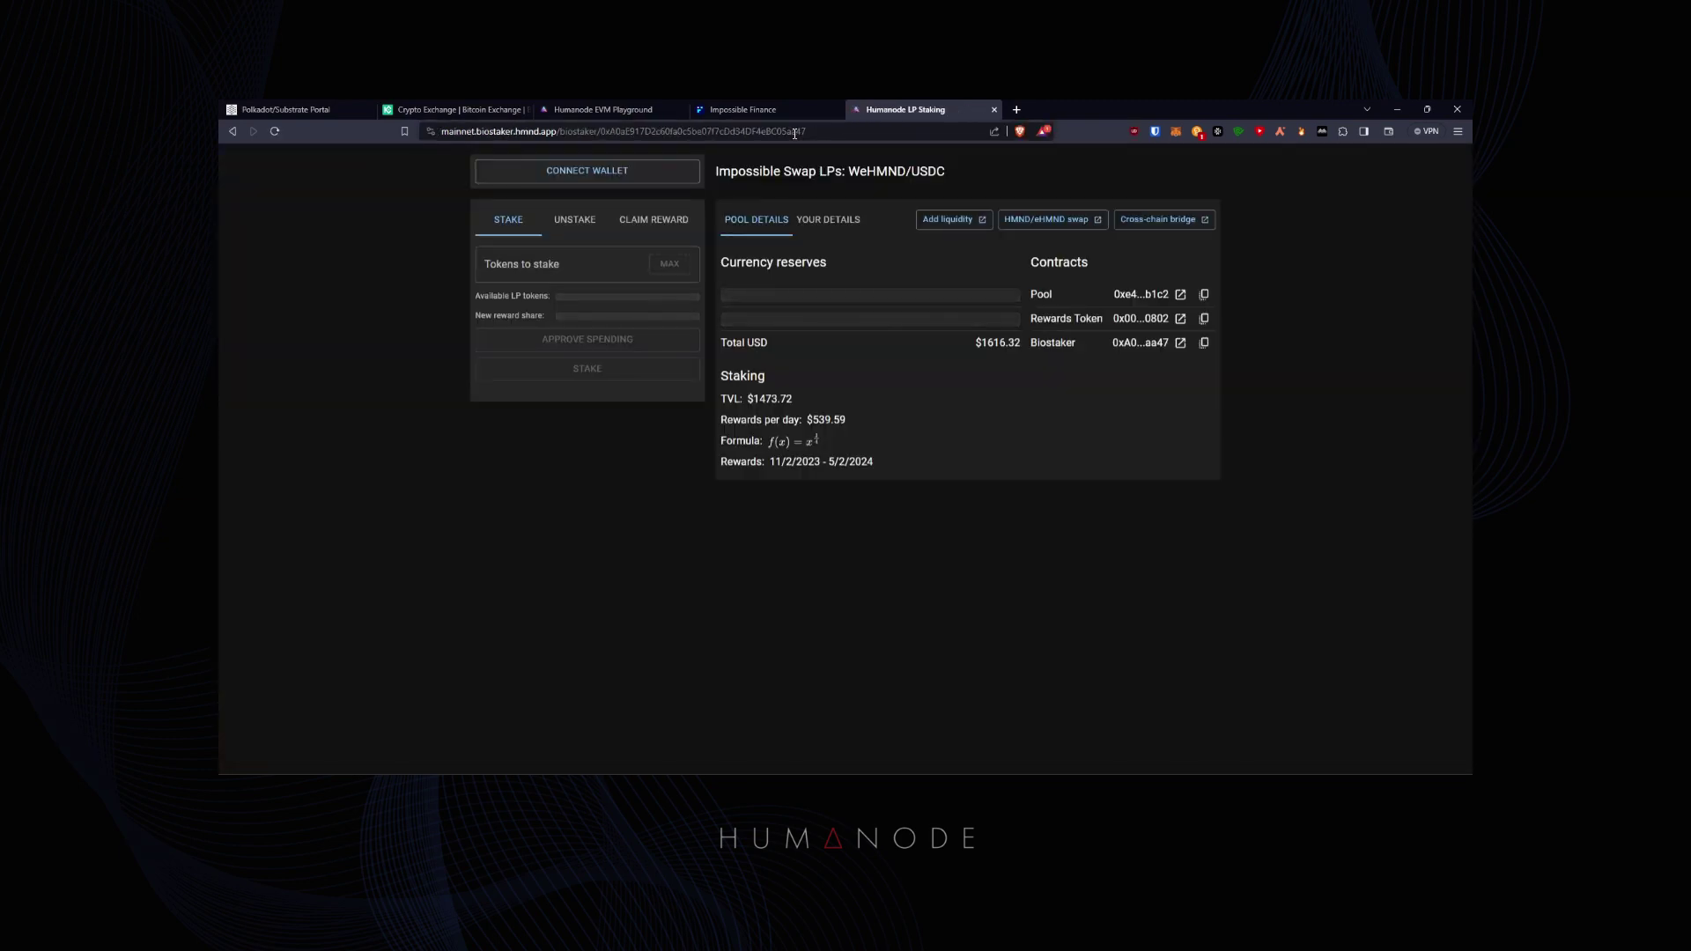
click(580, 174)
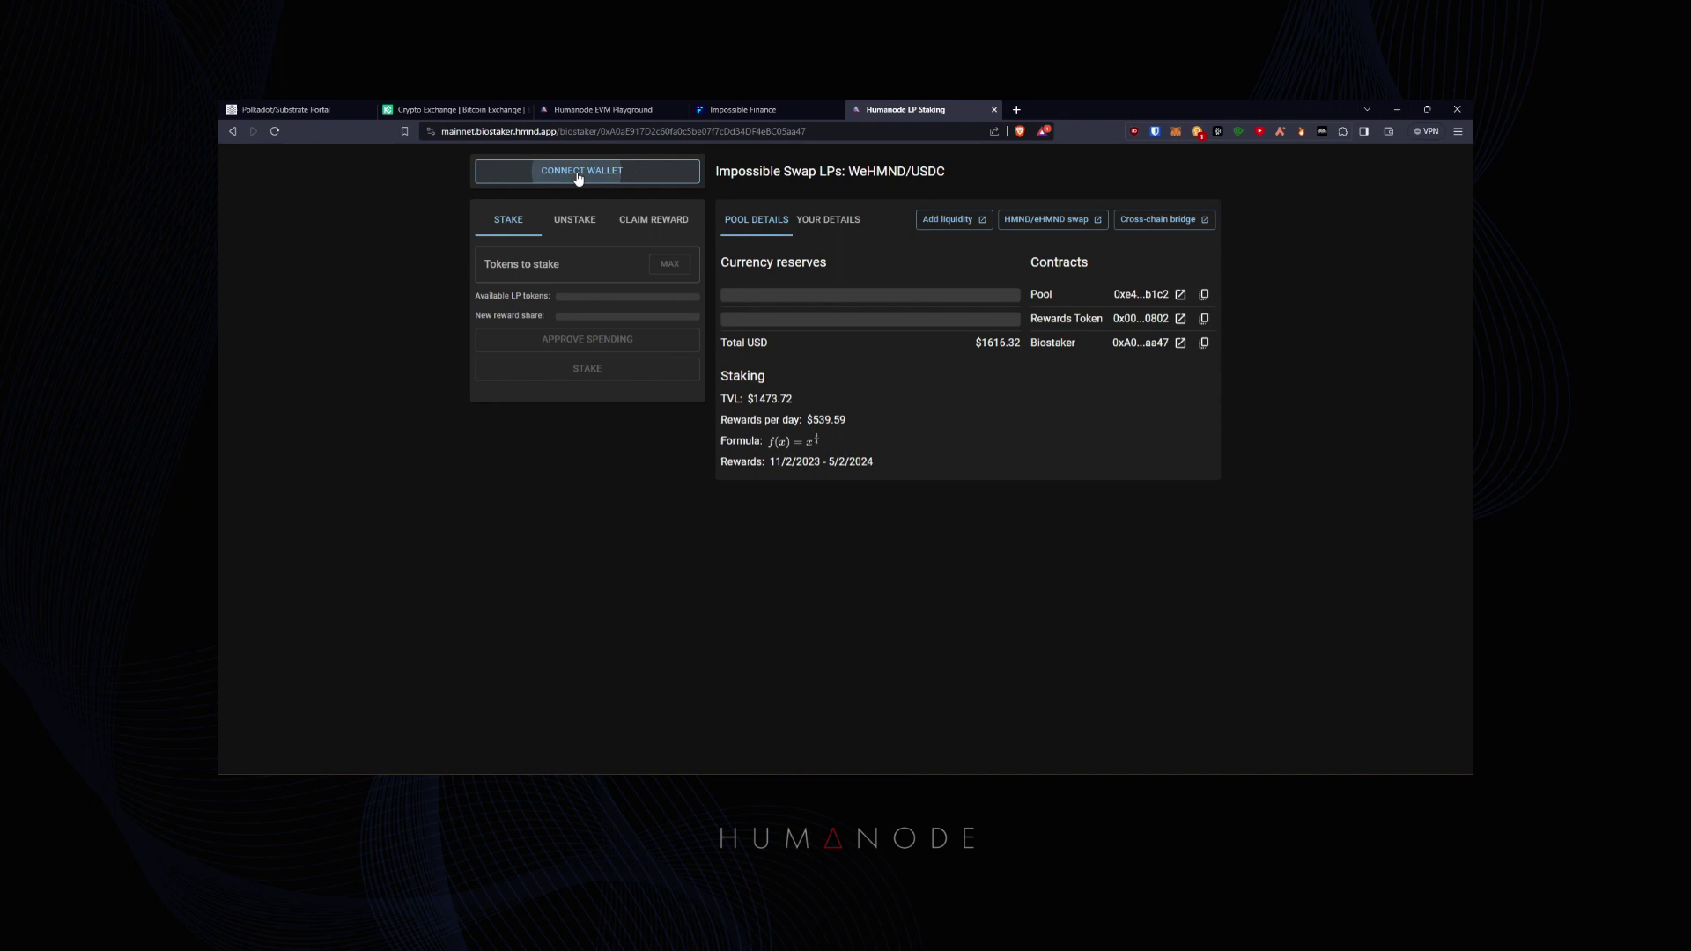
click(810, 472)
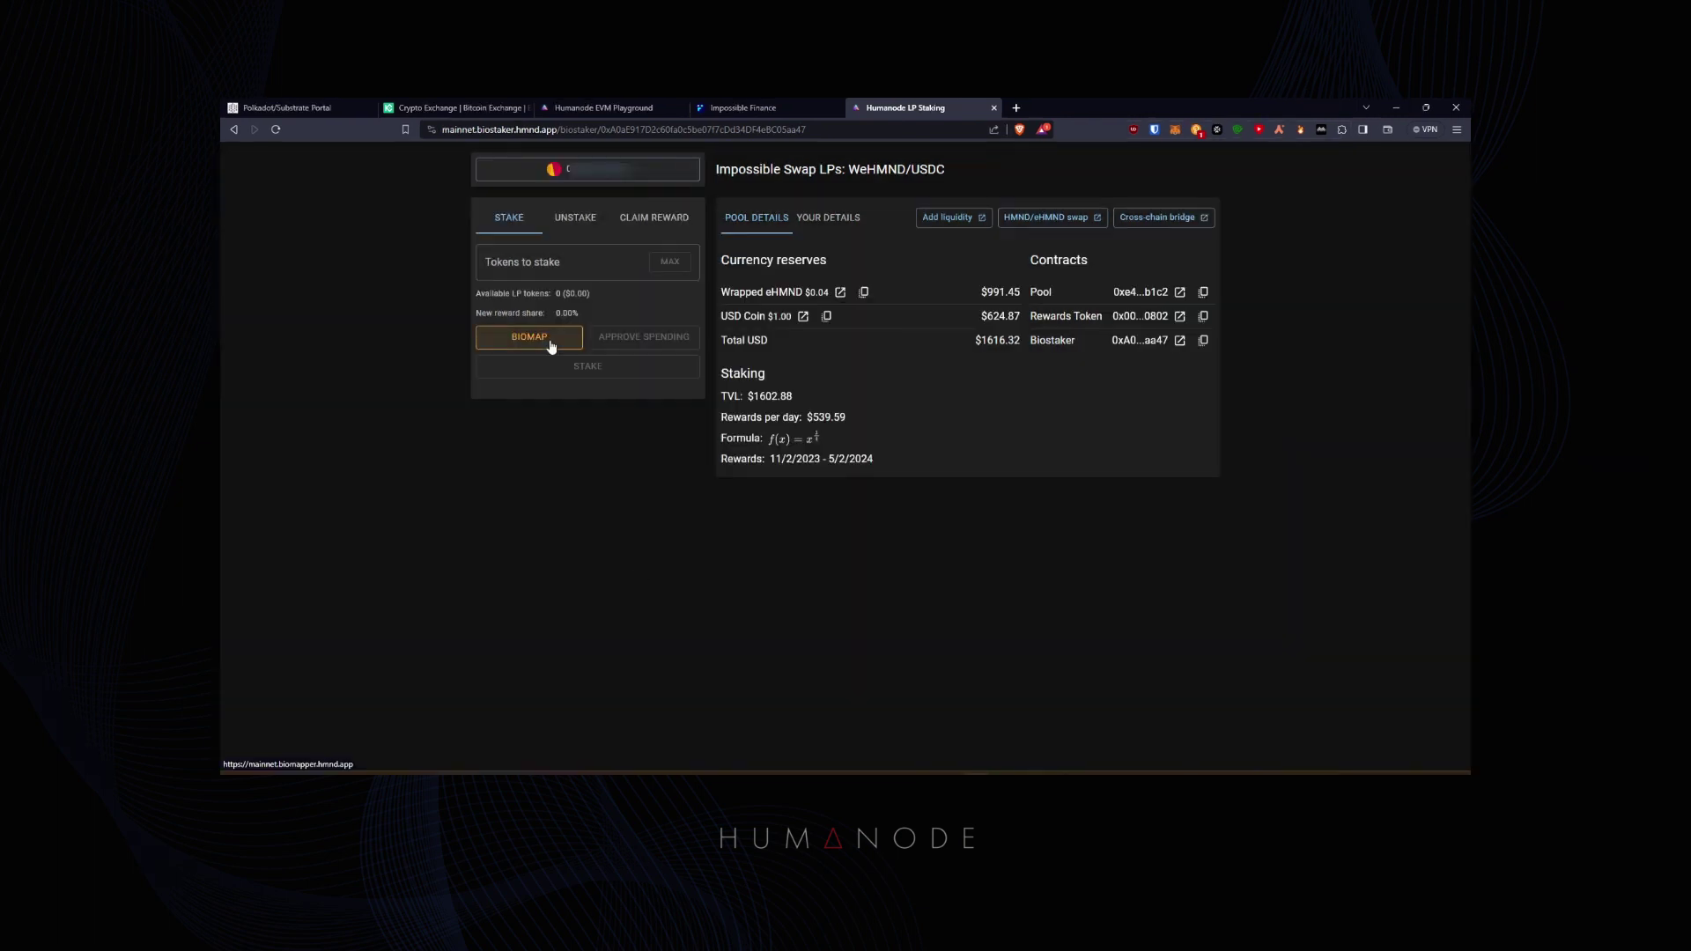
- Complete biomapping, accepting the terms of service and certifying legal age
click(529, 337)
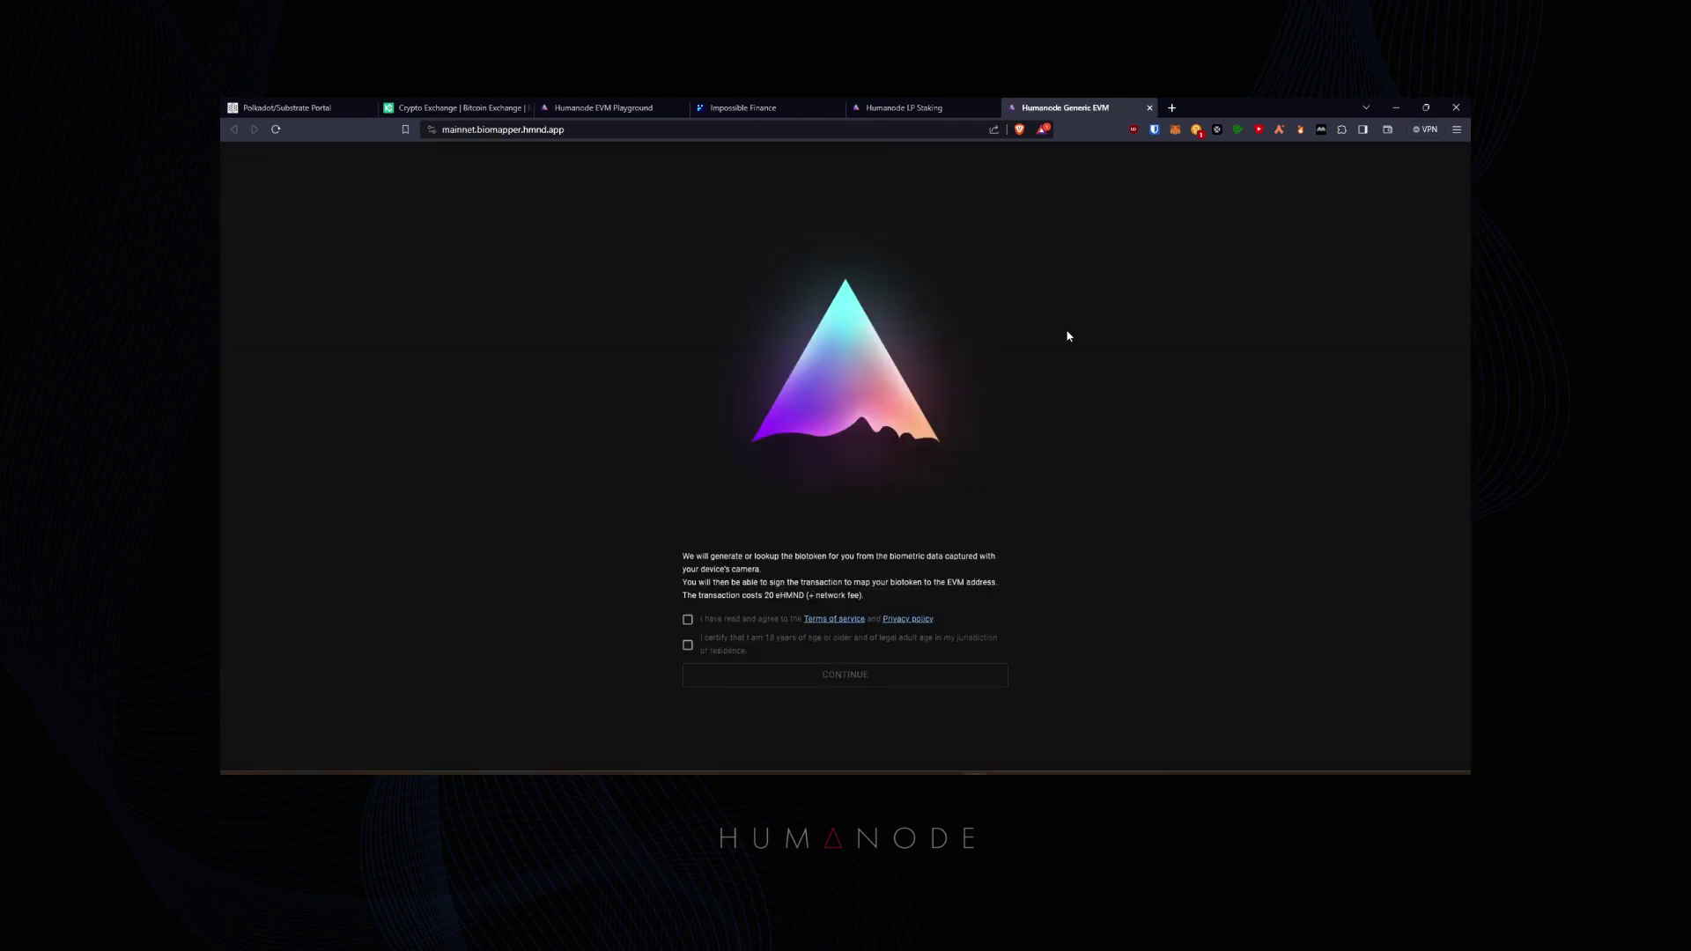
click(687, 619)
click(688, 646)
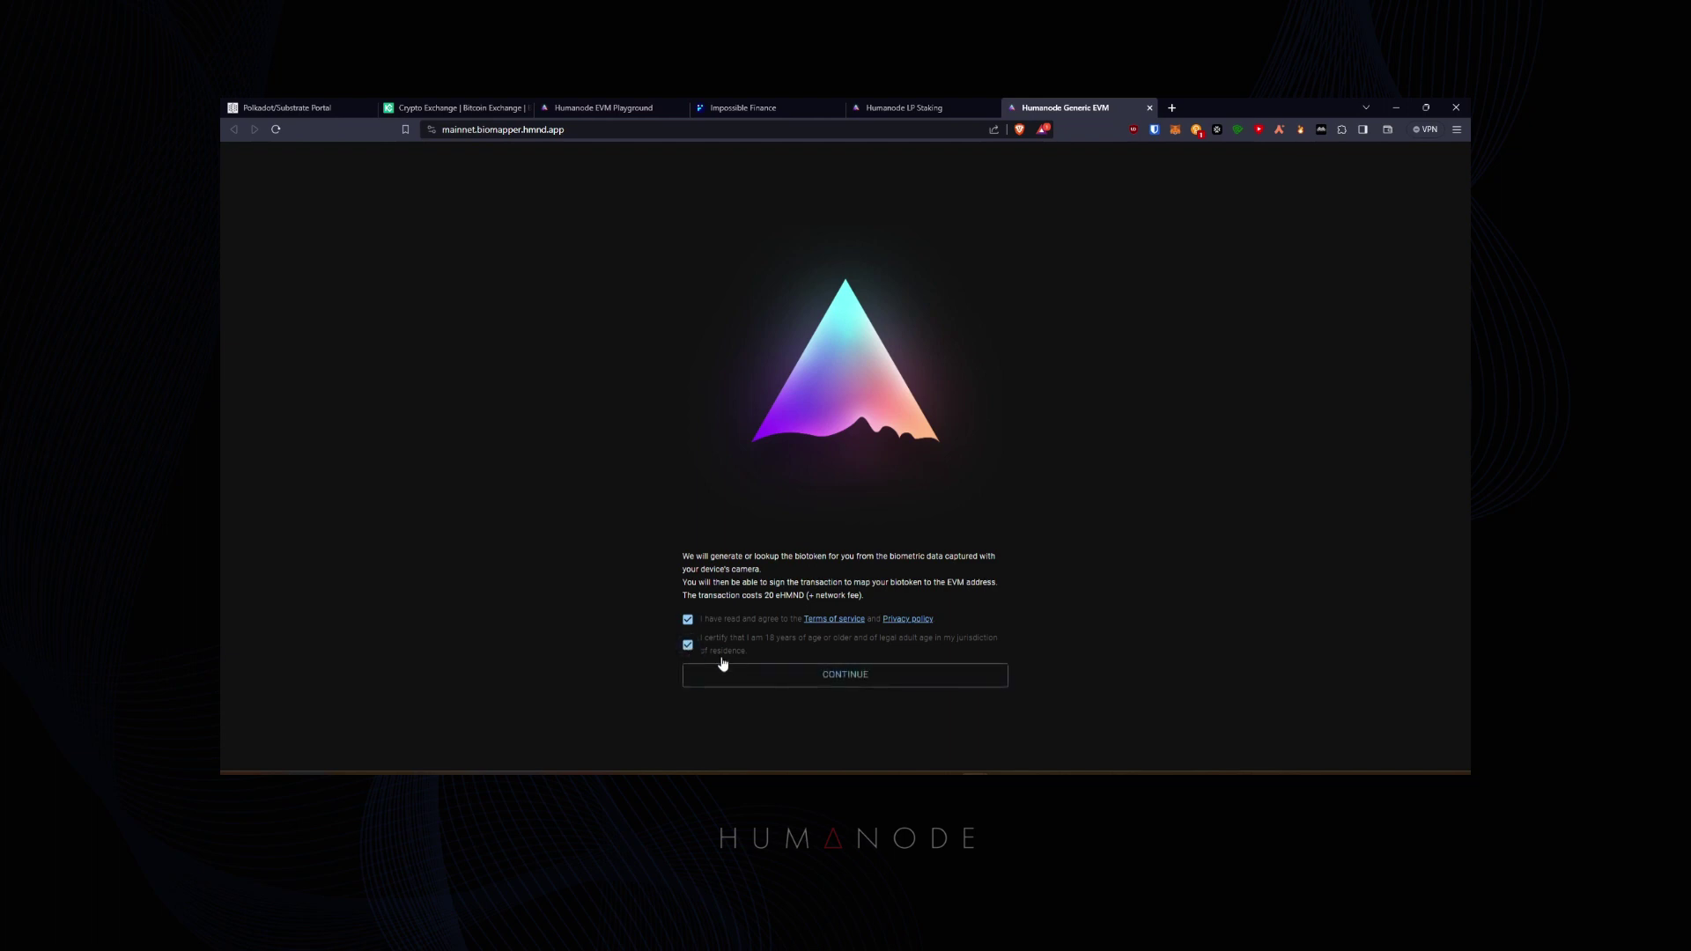
click(862, 683)
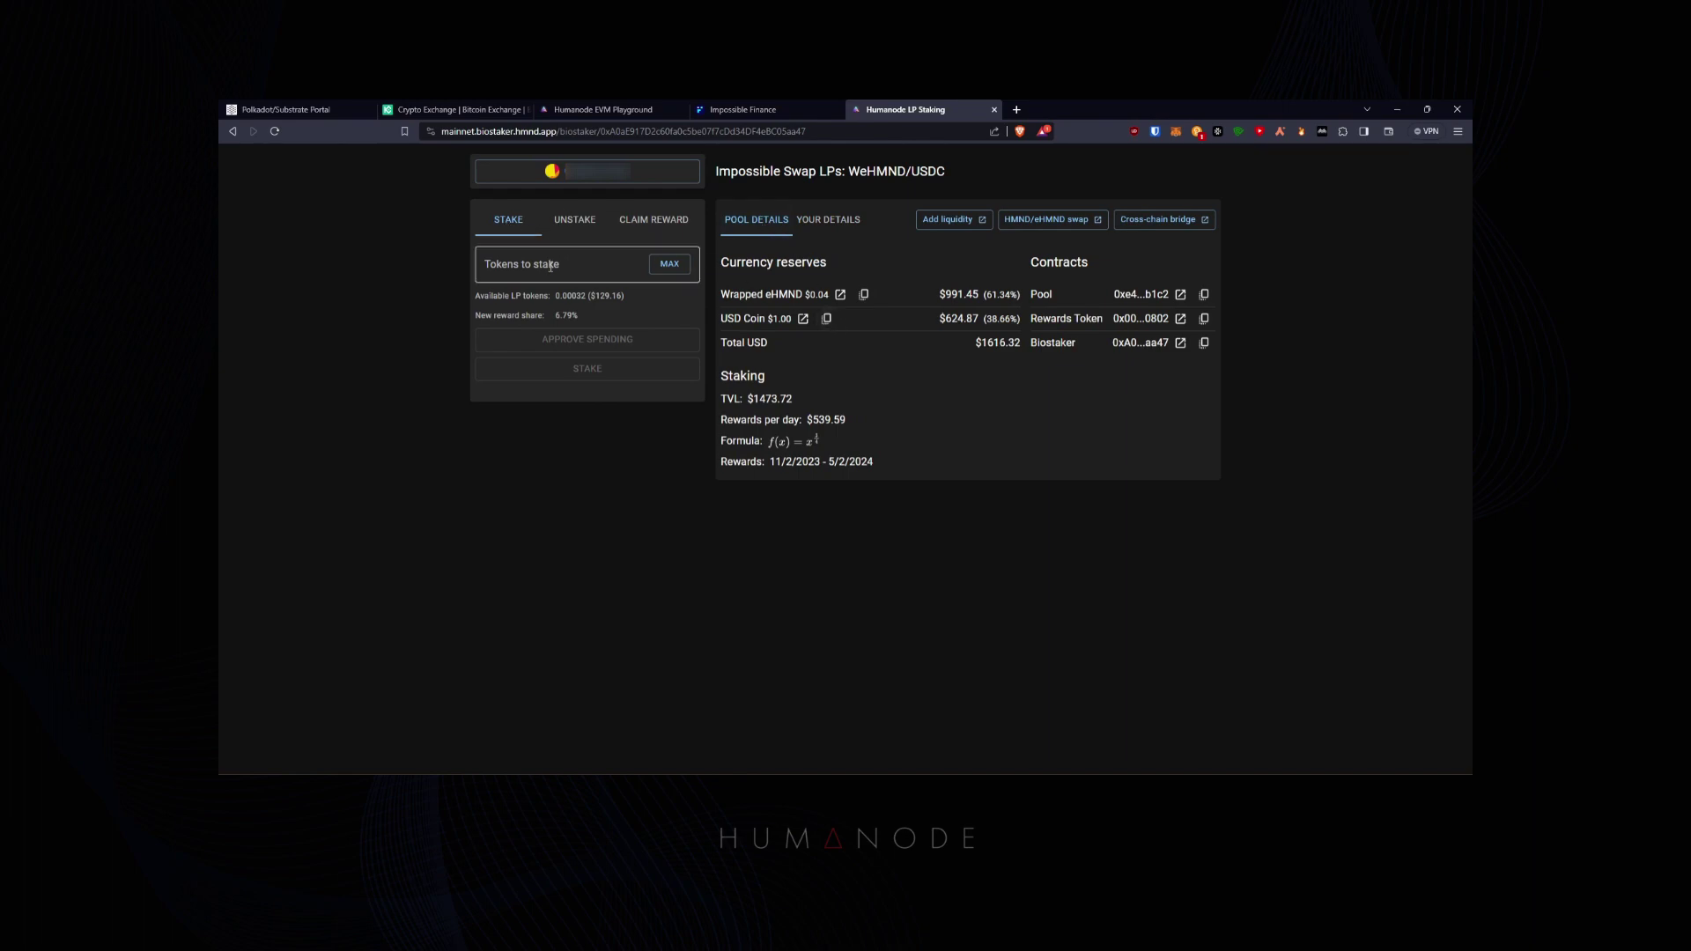
- Stake the maximum 0.000324667564550837 LP tokens, approving spending and confirming in MetaMask
click(669, 263)
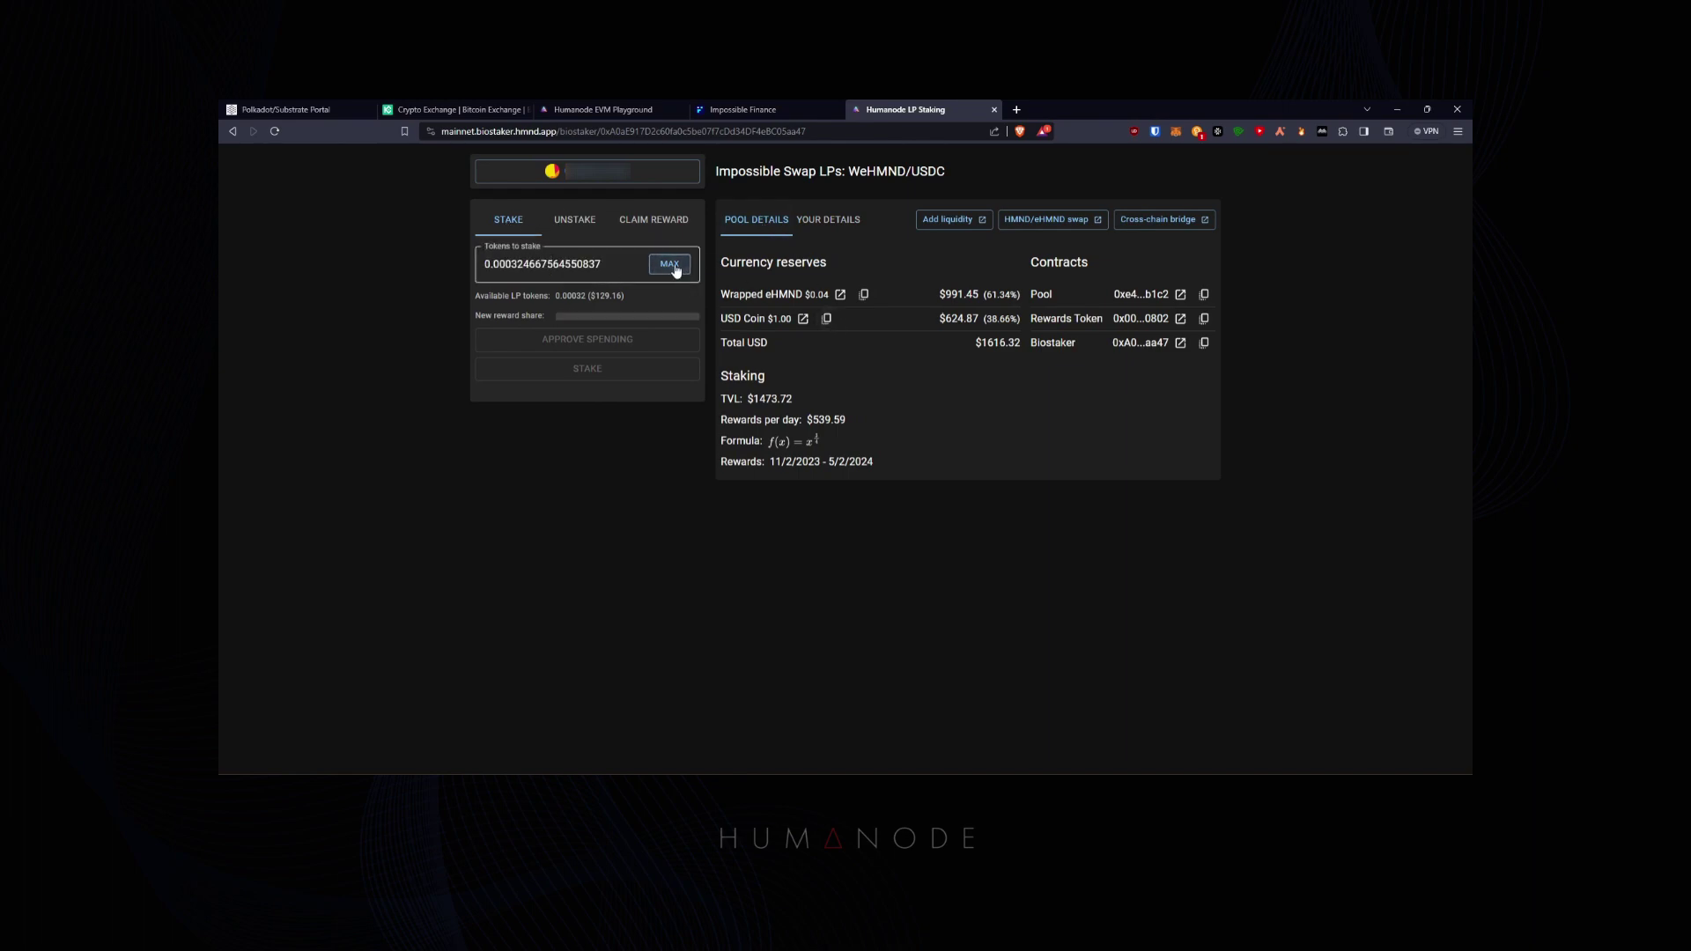
click(612, 343)
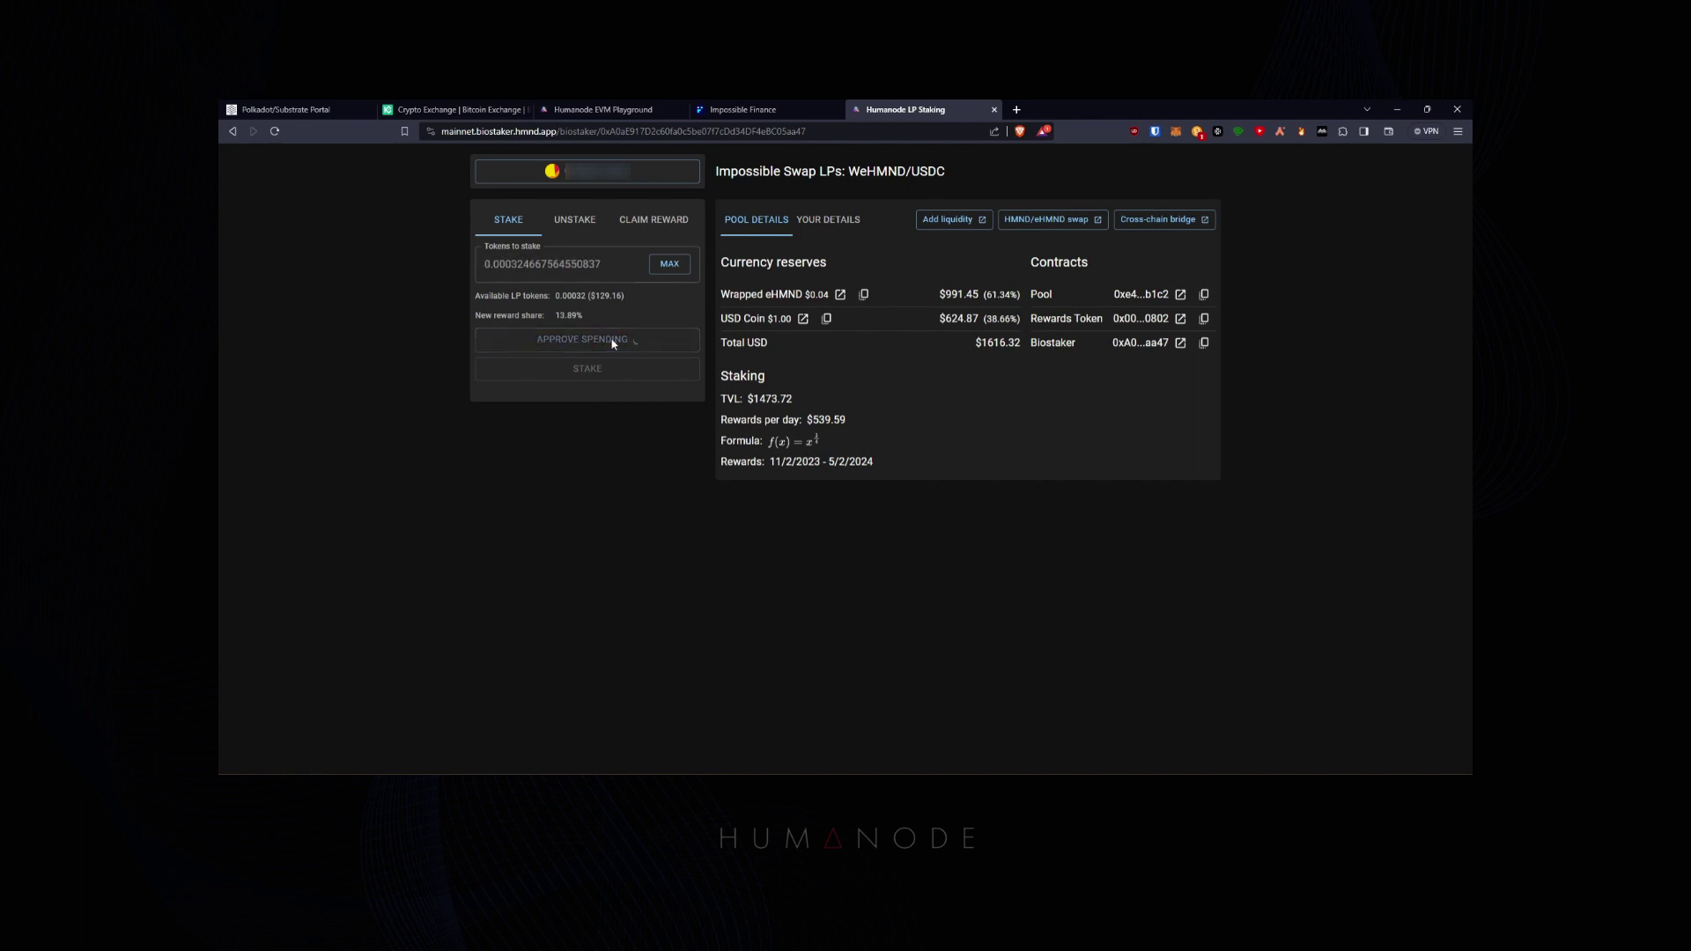
click(1422, 468)
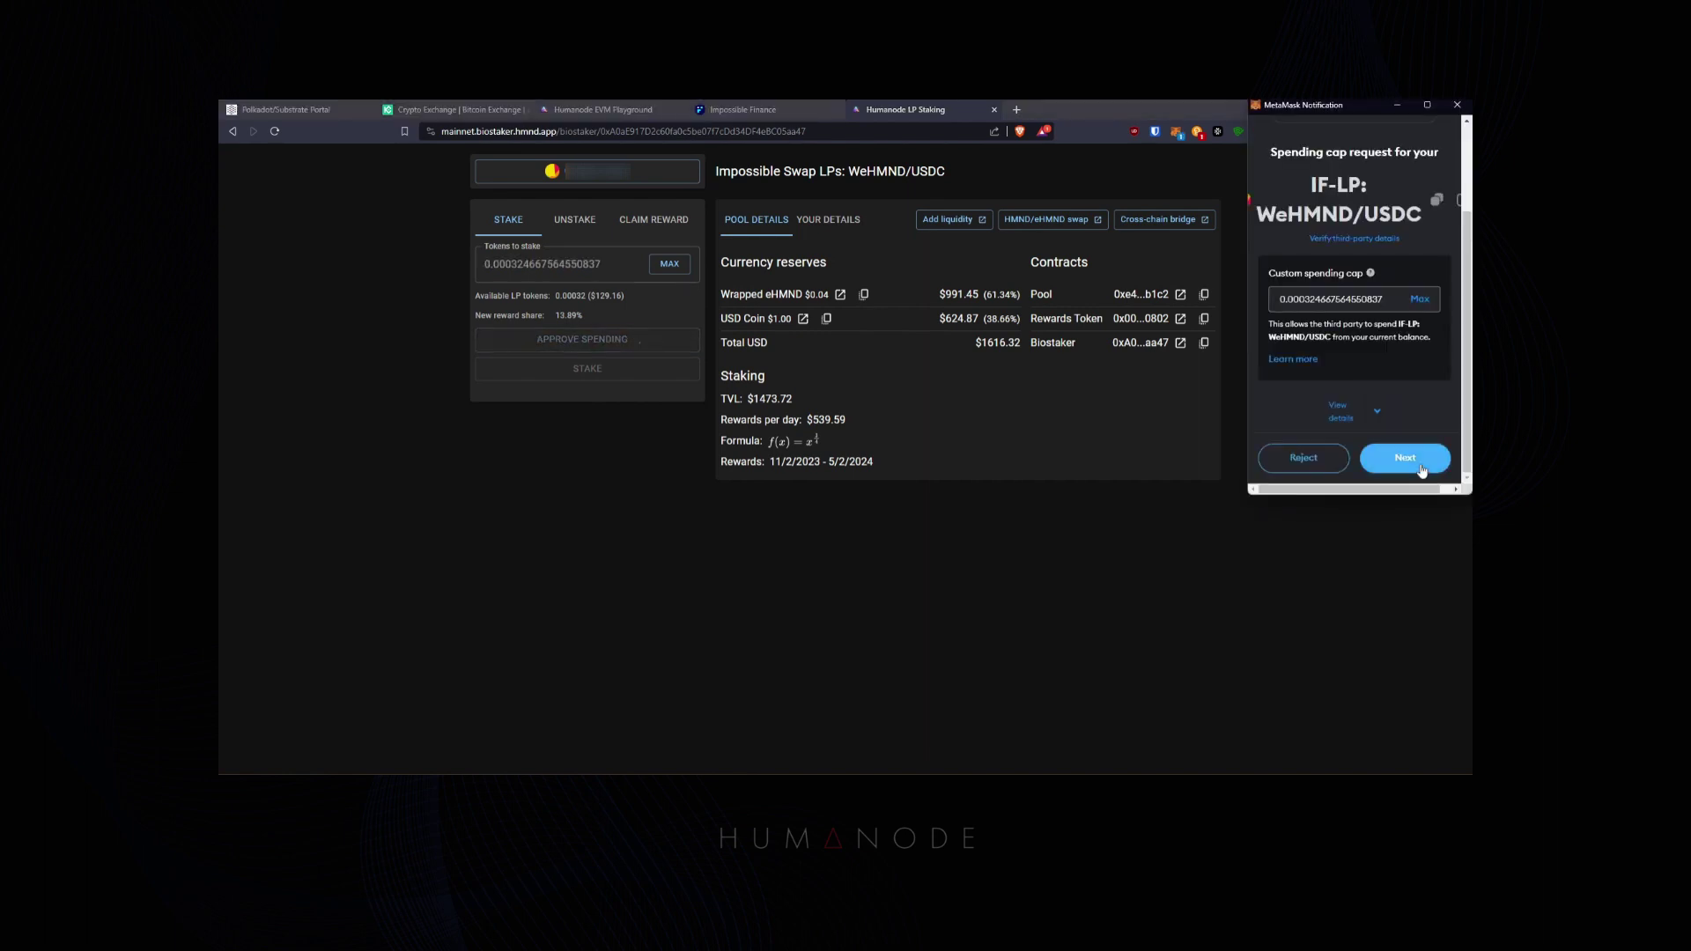
click(1419, 459)
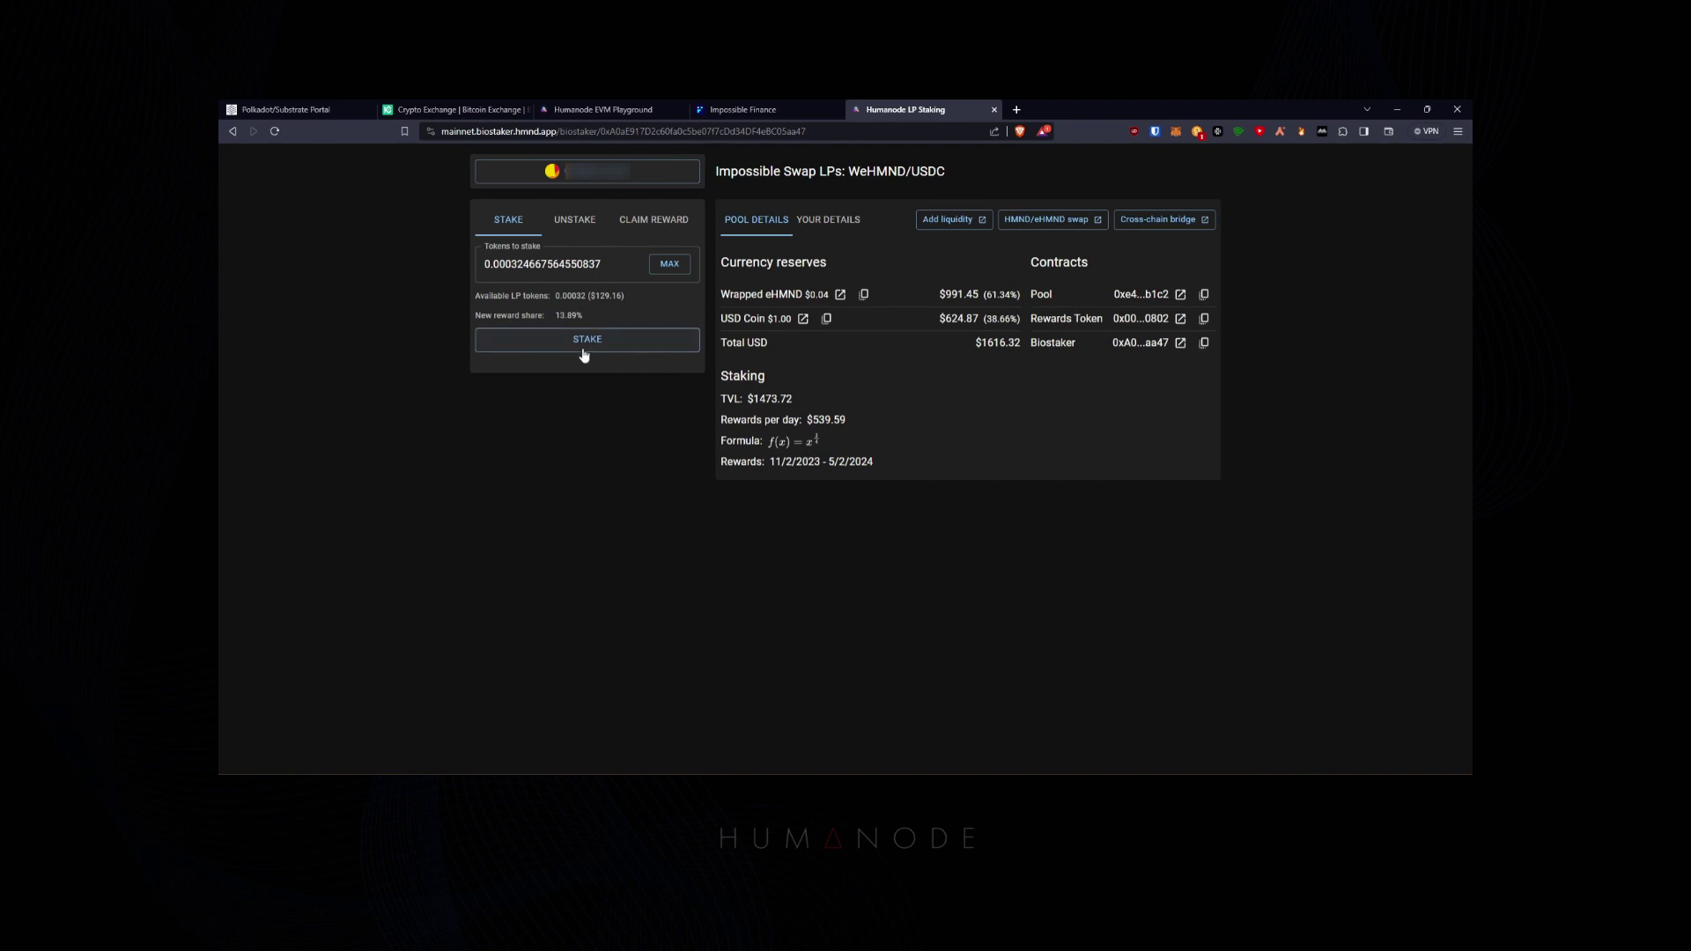
click(587, 351)
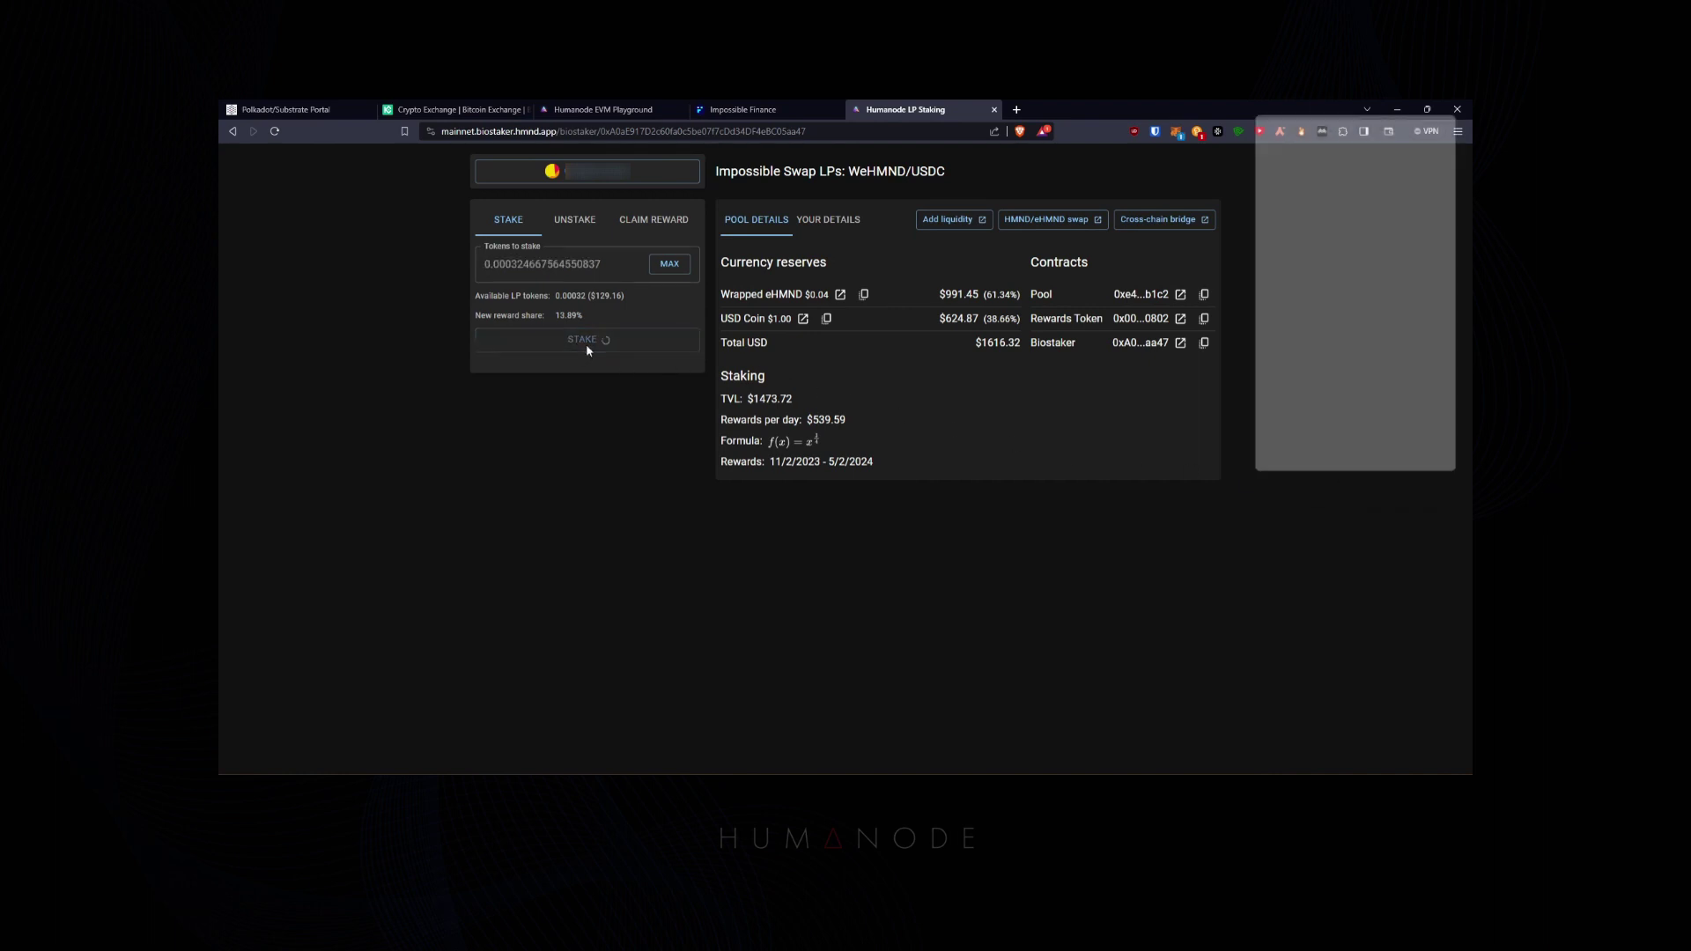
click(1415, 470)
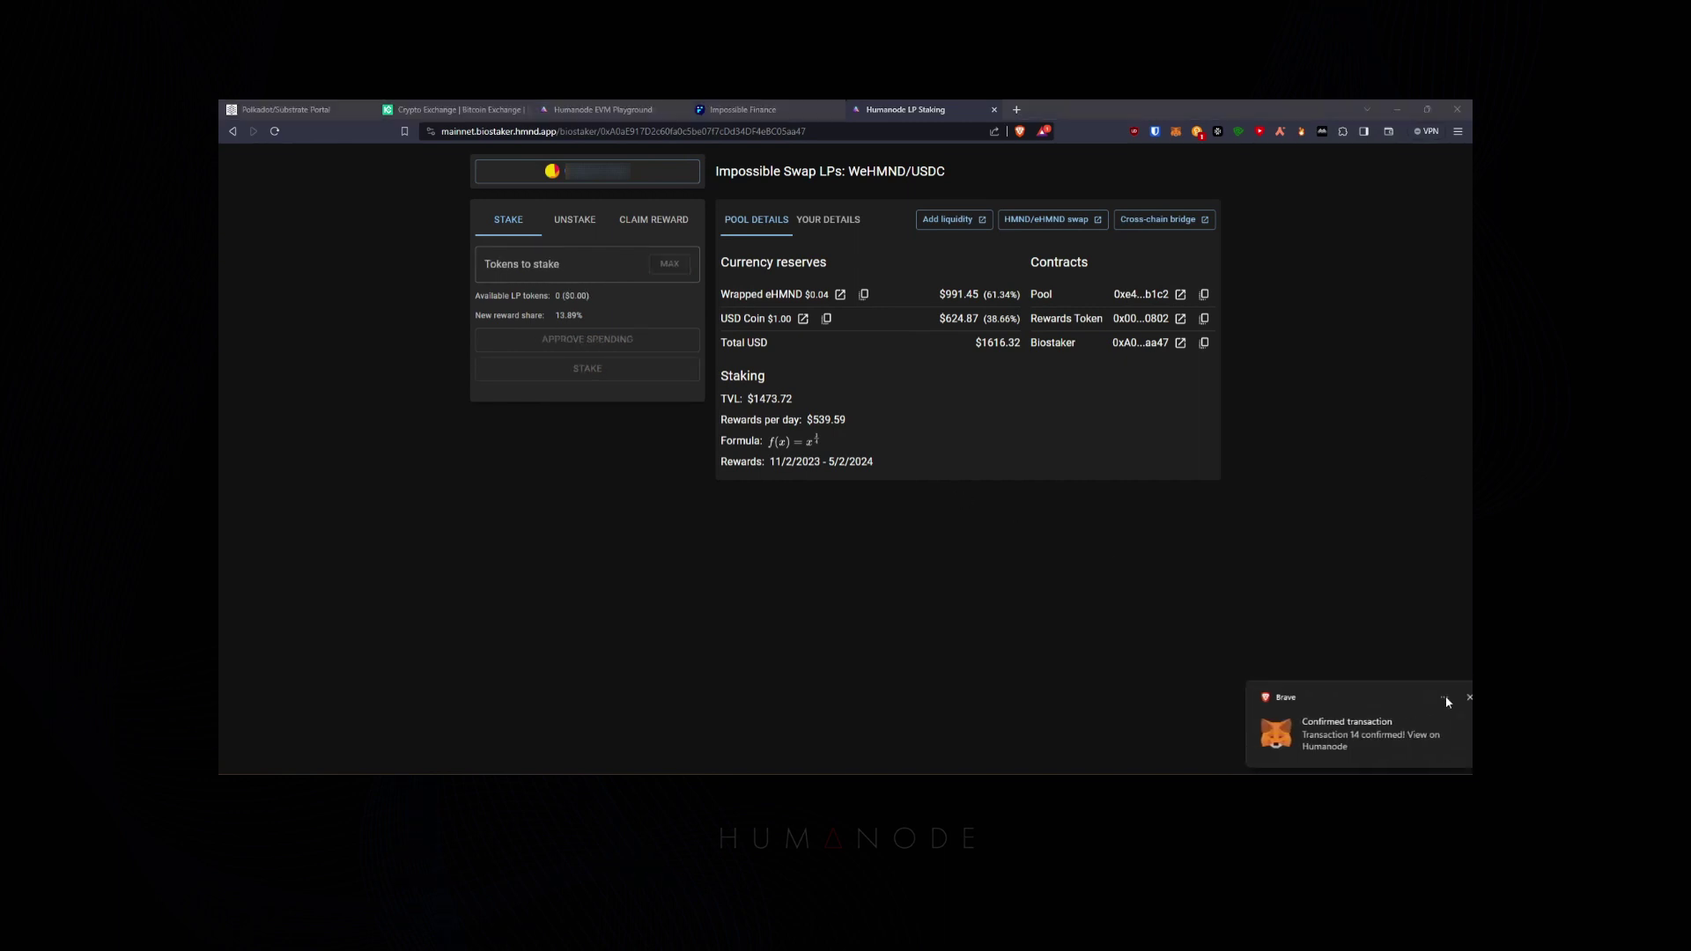
click(1445, 697)
- Show your Humanode LP staking details: 0.0005 LP staked, 13.89% reward share
click(826, 223)
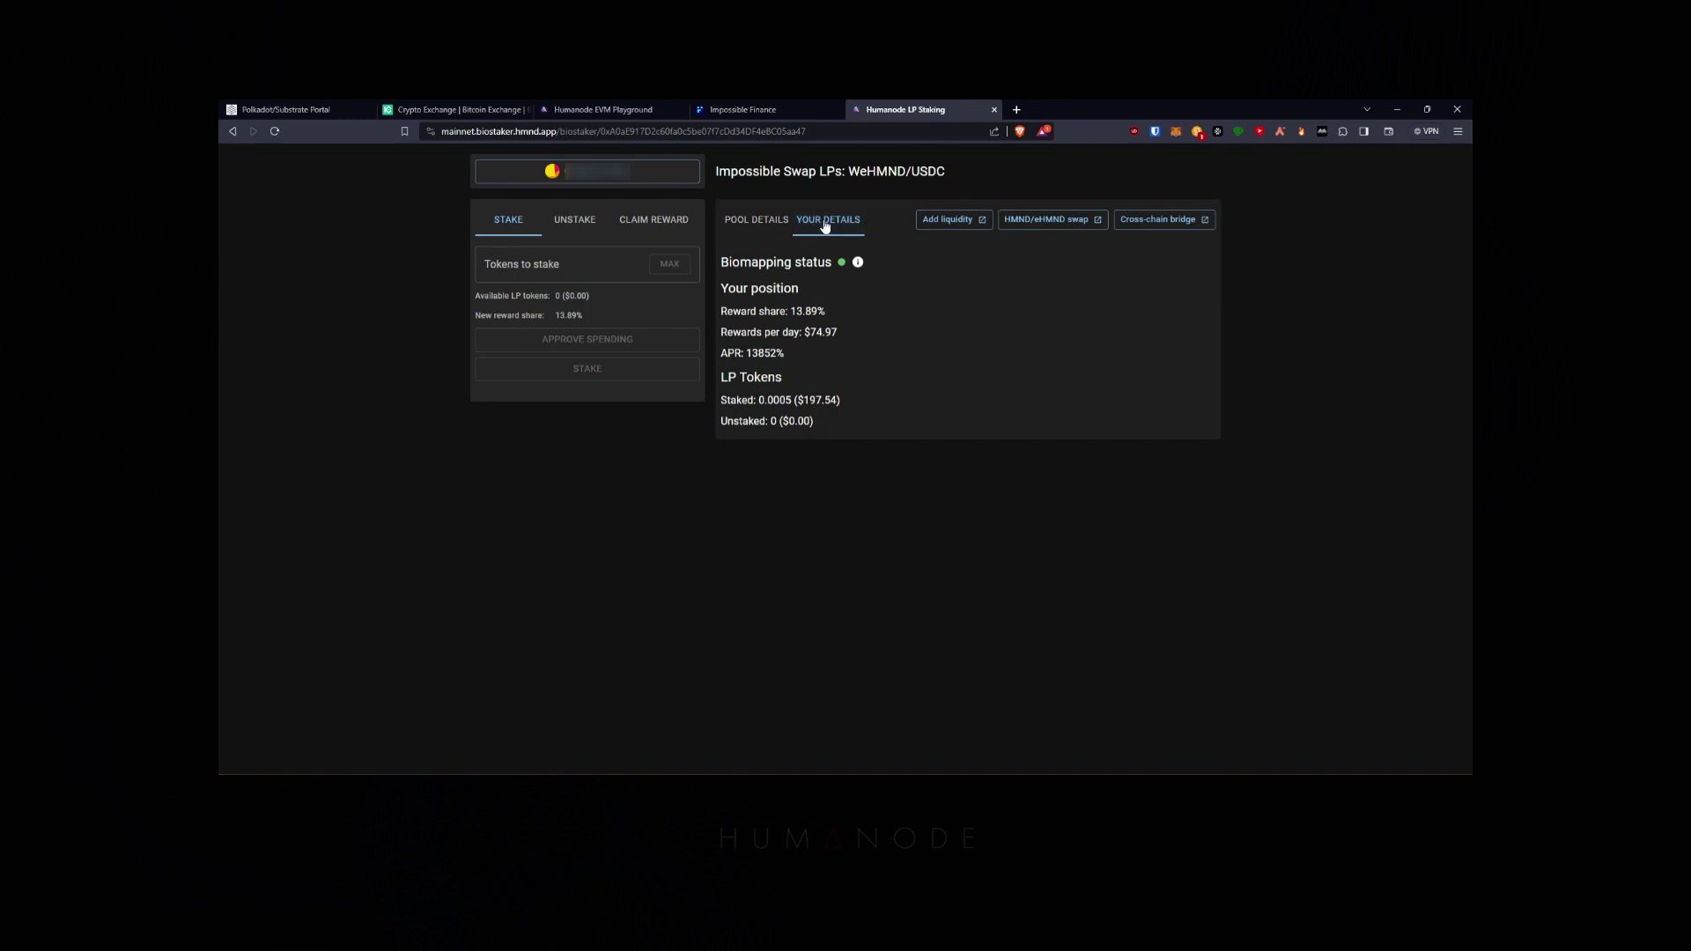